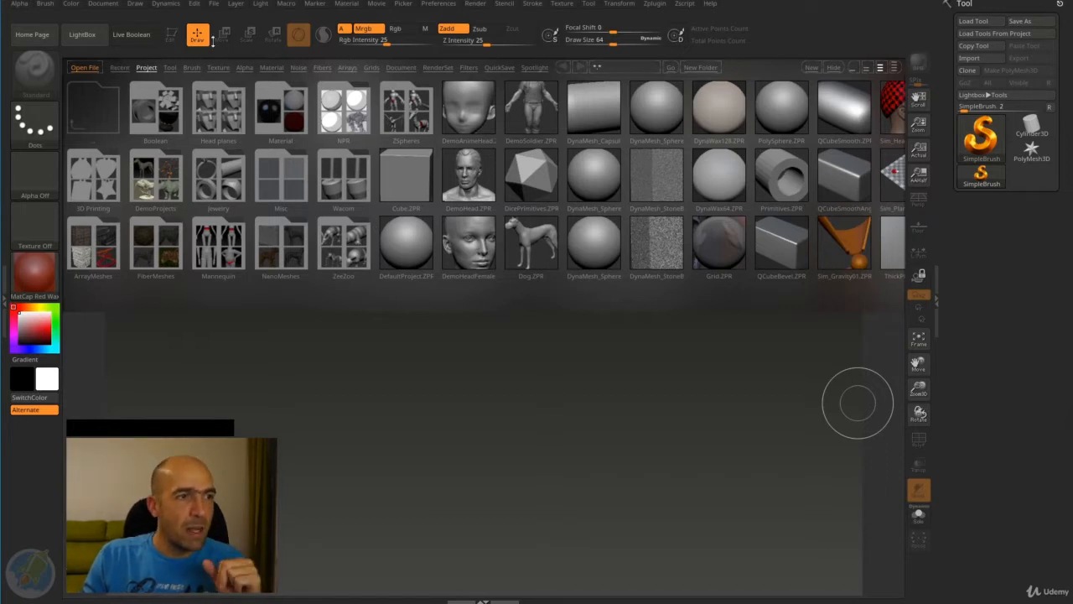
Browse the tool and brush categories in LightBox and return to the project files.
left_click(170, 68)
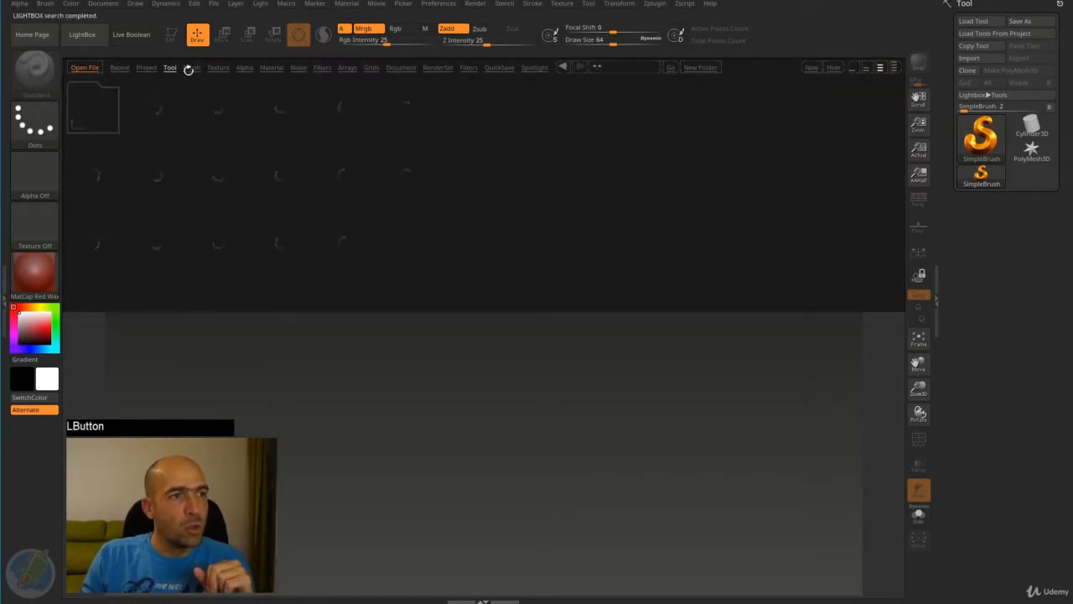
left_click(190, 68)
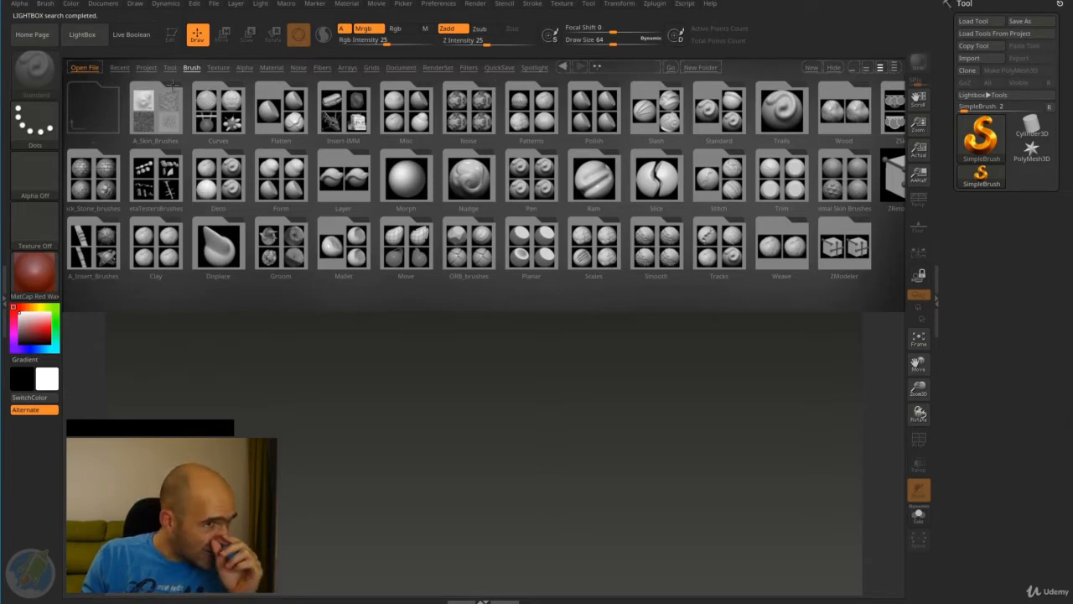
left_click(147, 68)
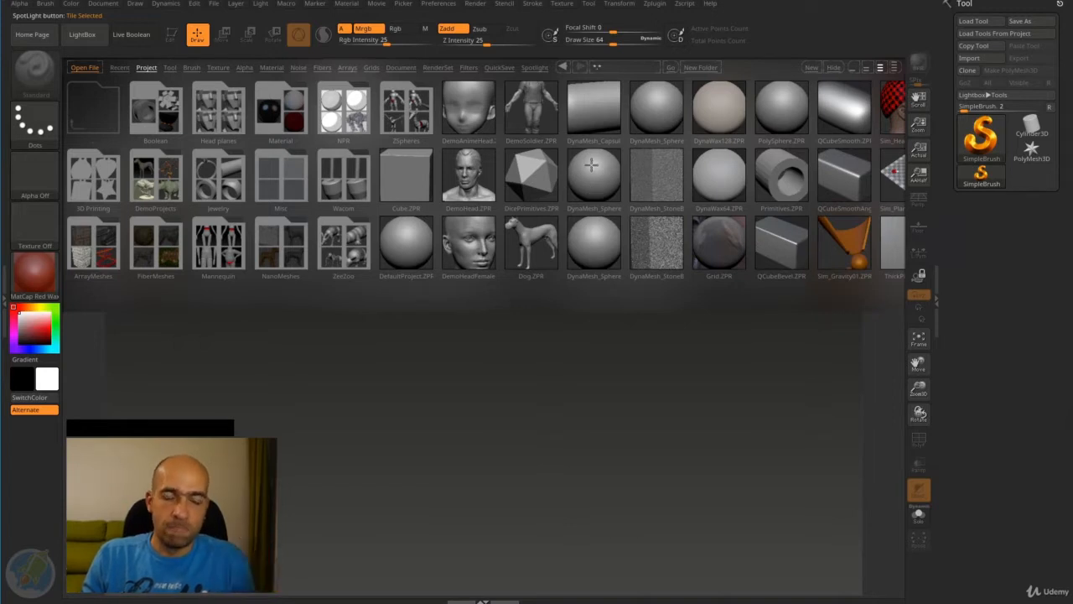
Paint a few rough red test strokes on the empty canvas below the LightBox.
mouse_move(545, 406)
left_mouse_down()
mouse_move(600, 413)
mouse_move(545, 440)
mouse_move(594, 398)
left_mouse_up()
left_click_drag(503, 392, 436, 442)
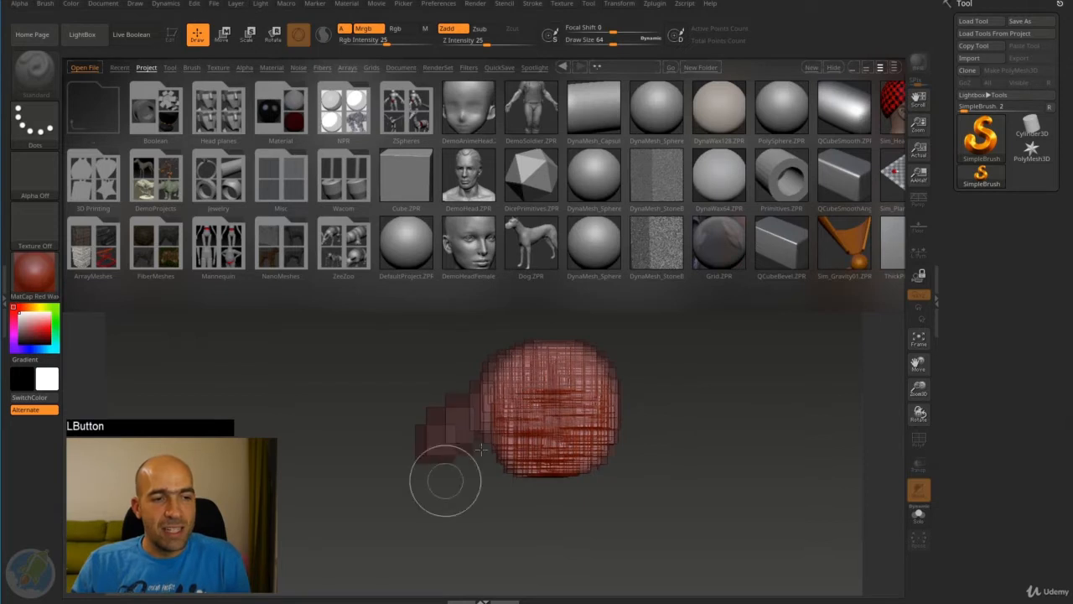
mouse_move(514, 360)
left_mouse_down()
mouse_move(460, 426)
mouse_move(545, 471)
left_mouse_up()
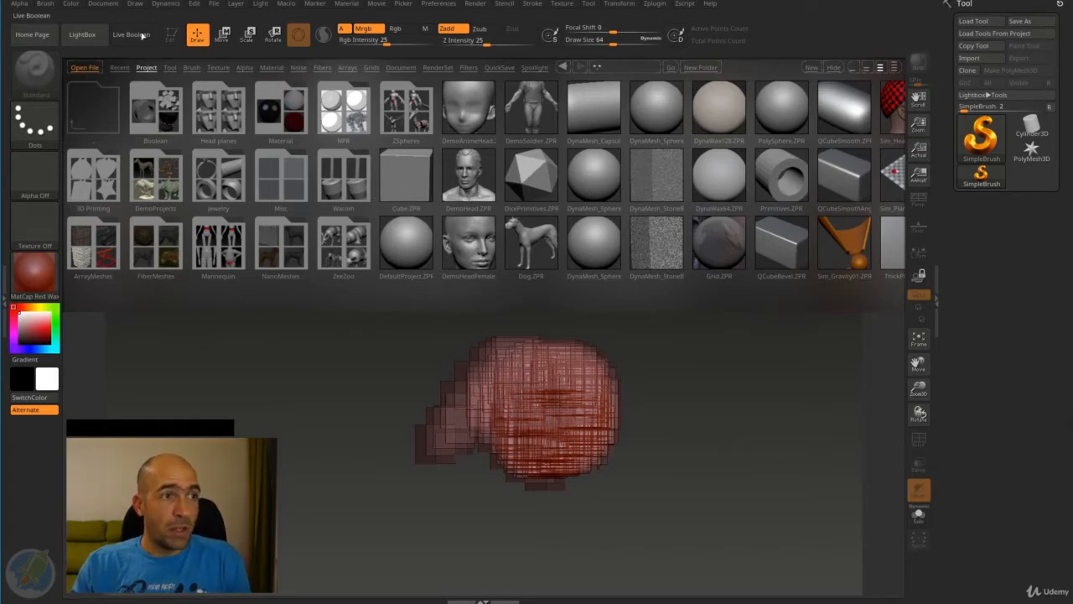
Hide and show LightBox repeatedly, leaving it open on the project files.
left_click(90, 34)
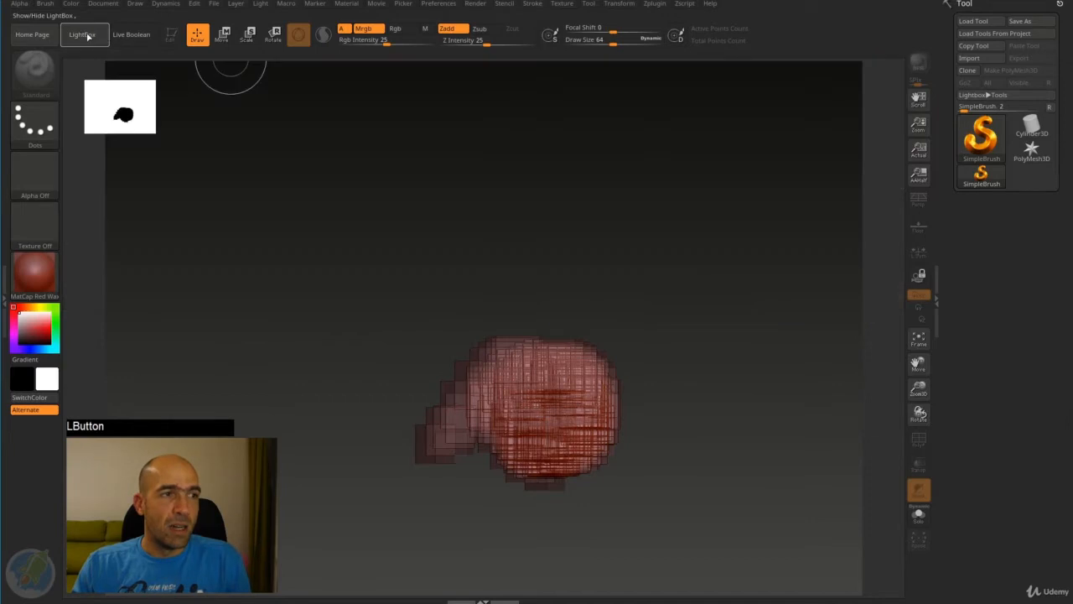
left_click(92, 35)
left_click(93, 37)
left_click(90, 35)
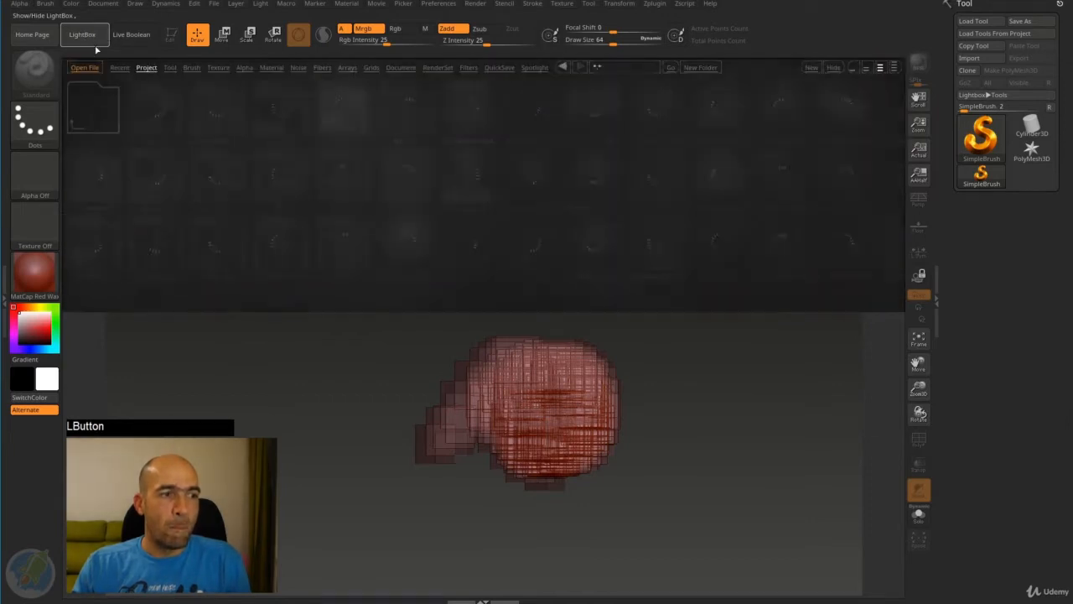
left_click(91, 36)
left_click(92, 37)
left_click(90, 35)
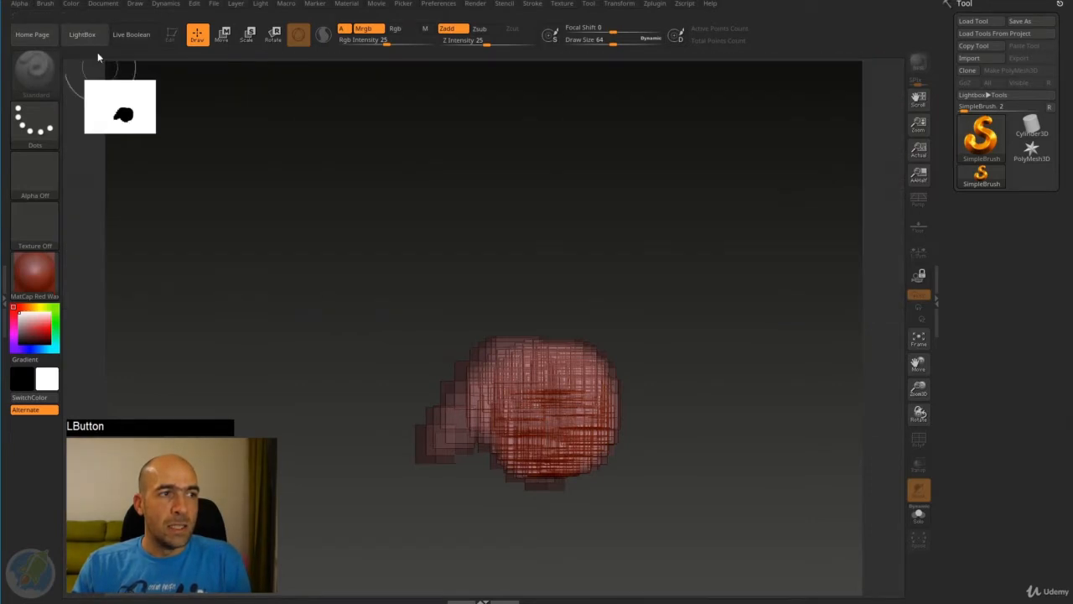
left_click(91, 35)
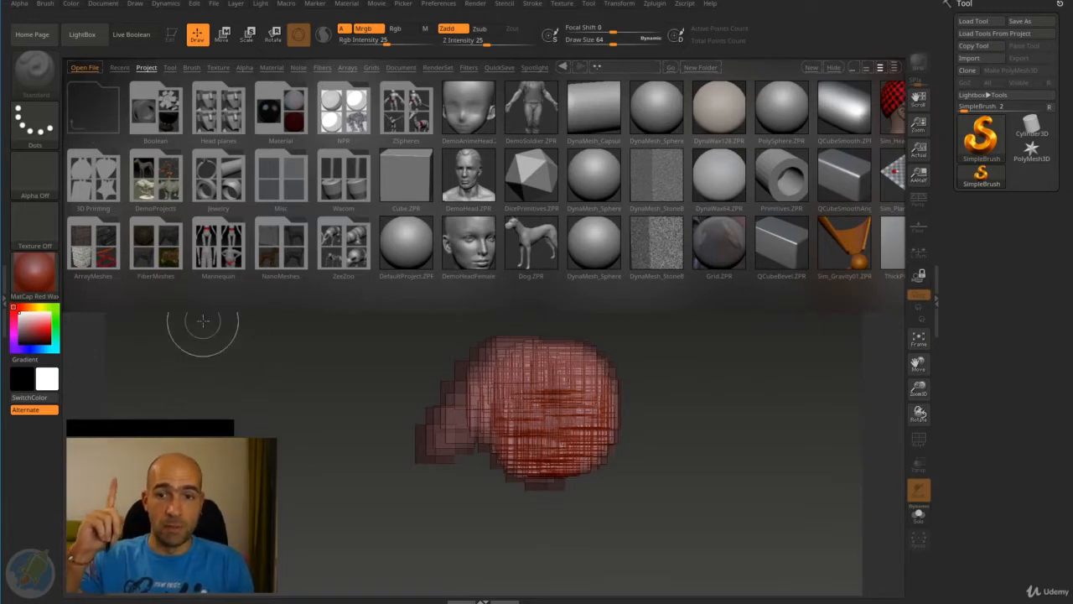
key("comma")
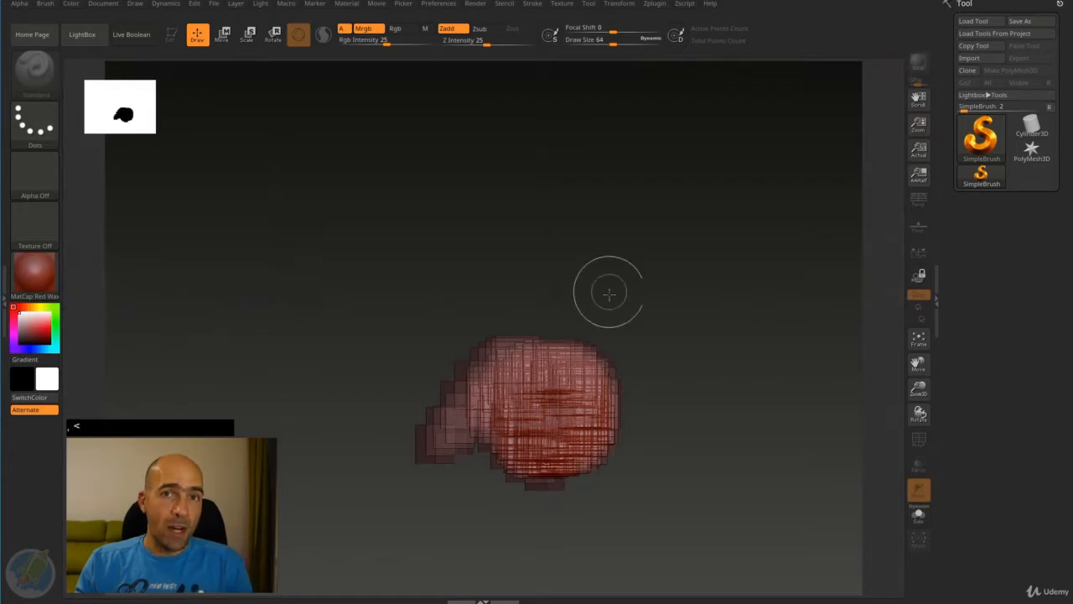
key("comma")
key("comma")
key("comma")
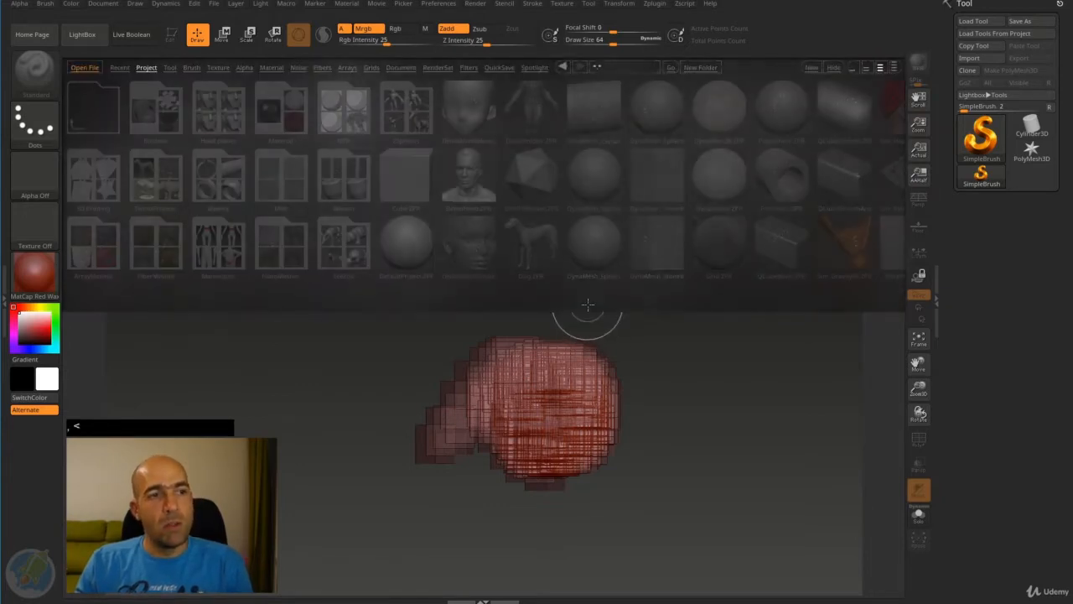
key("comma")
key("comma")
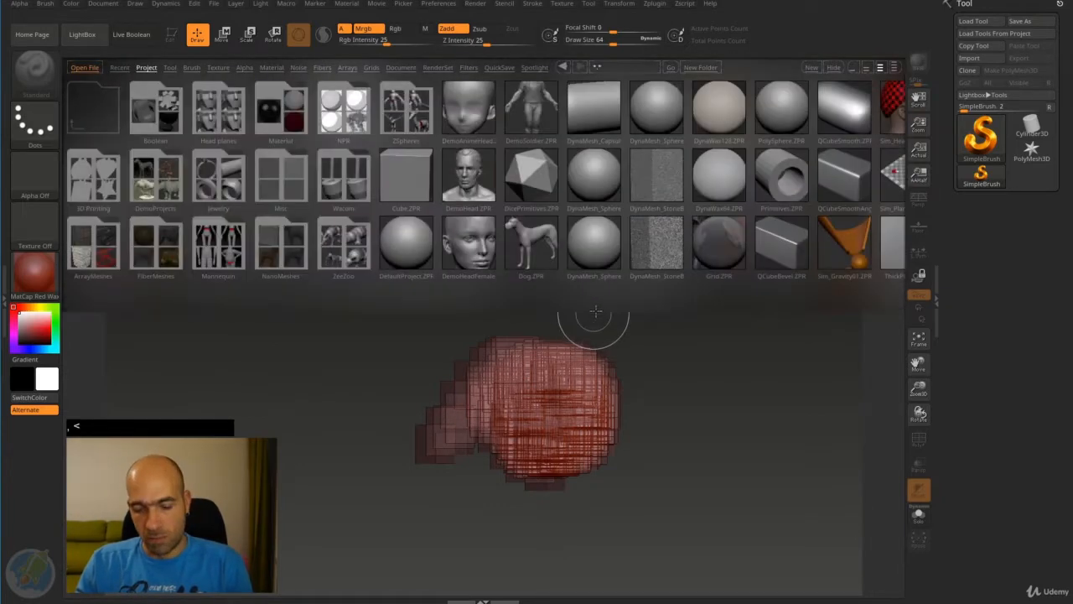
key("comma")
key("comma")
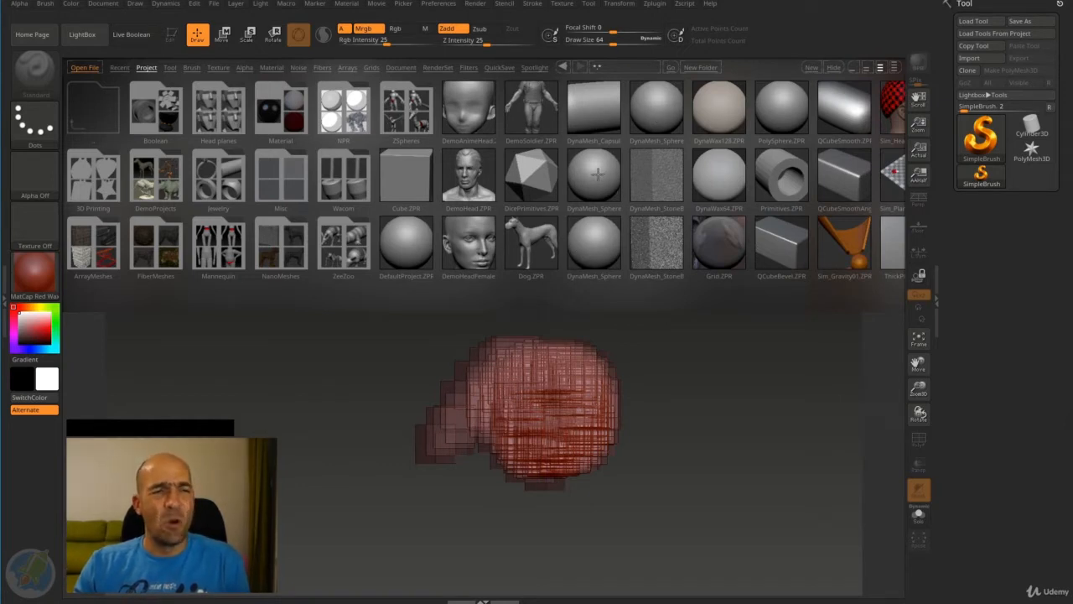
Open the DynaMesh_Sphere_128.ZPR project from LightBox, discarding the changes to the current project.
left_click(595, 286)
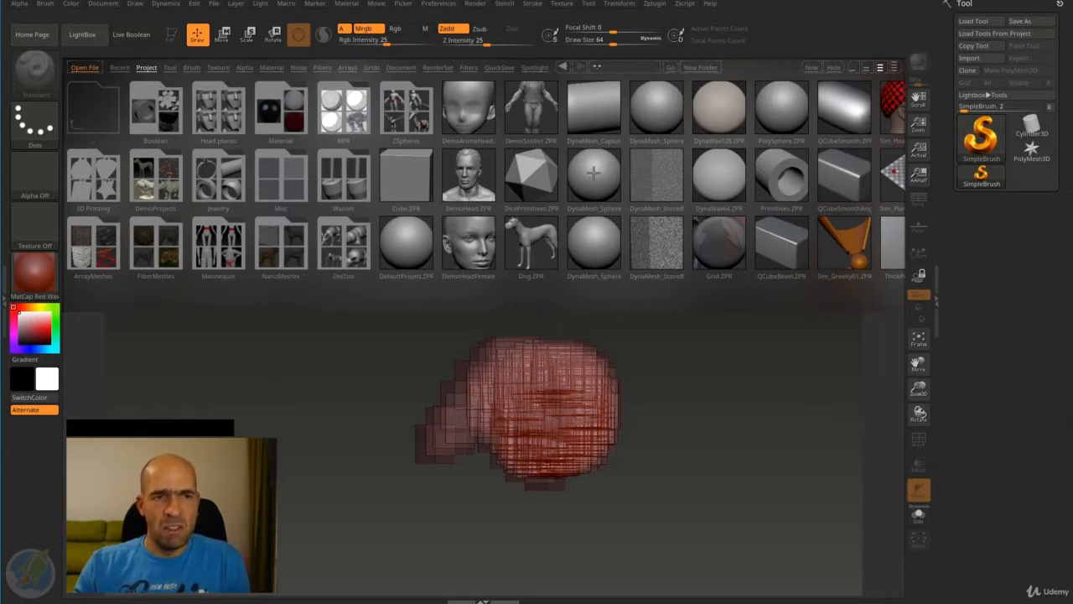
double_click(590, 173)
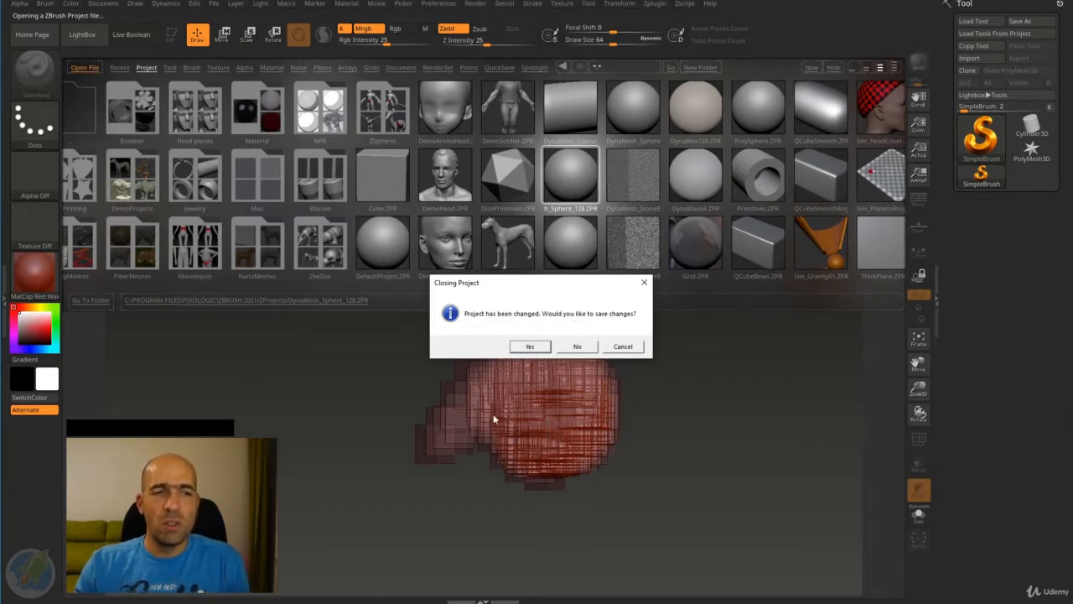
left_click(577, 347)
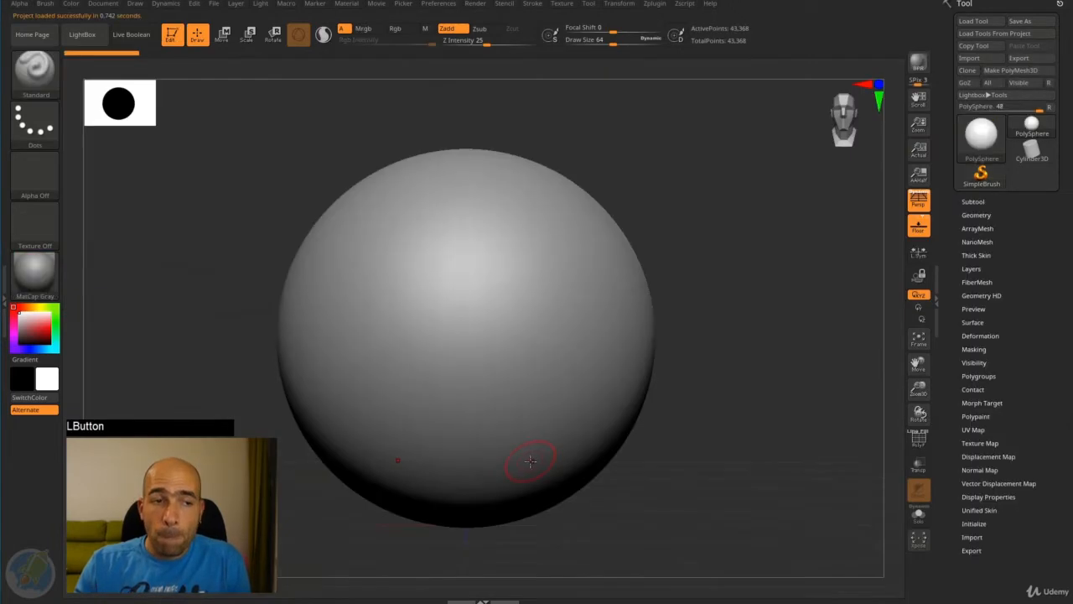
left_click_drag(786, 304, 751, 293, "alt")
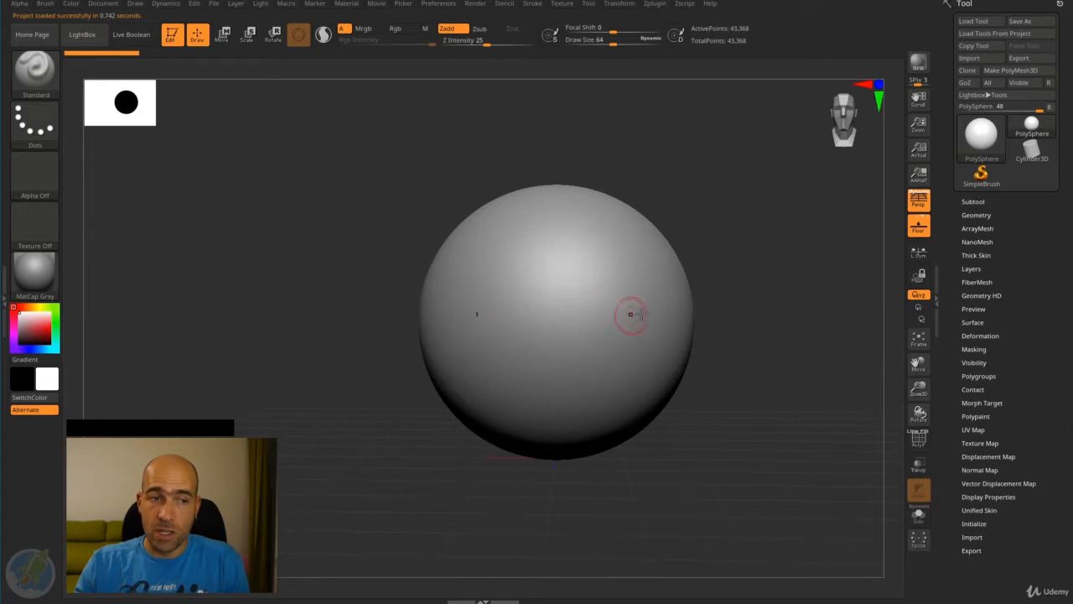
Sculpt several symmetrical ridges across the front of the sphere with the Standard brush.
mouse_move(659, 315)
left_mouse_down()
mouse_move(579, 368)
mouse_move(587, 373)
left_mouse_up()
key("ctrl+z")
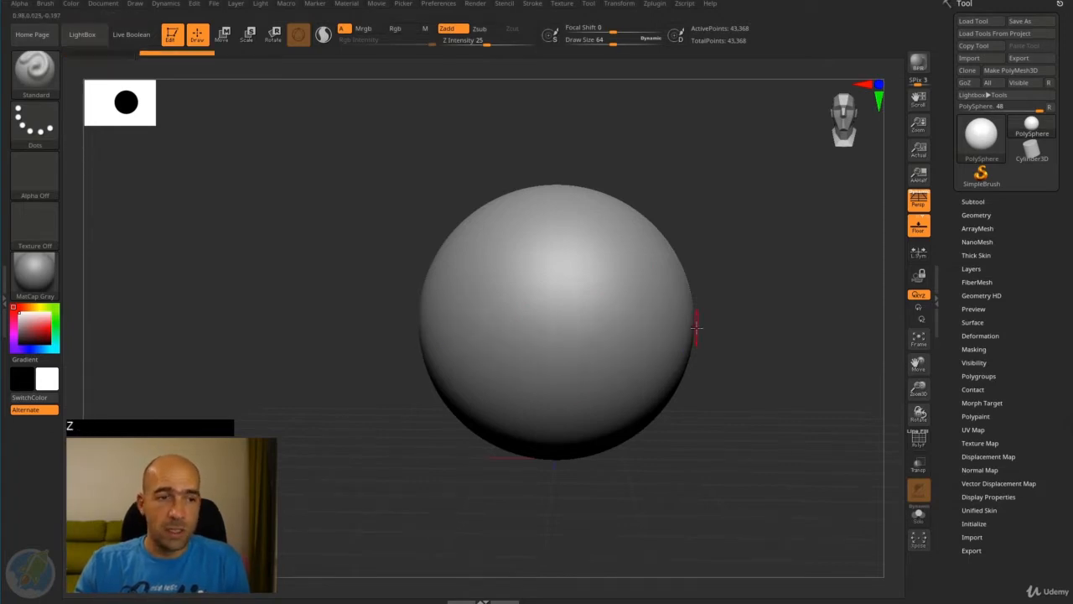
left_click_drag(659, 269, 578, 369)
left_click_drag(654, 289, 579, 396)
left_click_drag(671, 323, 587, 415)
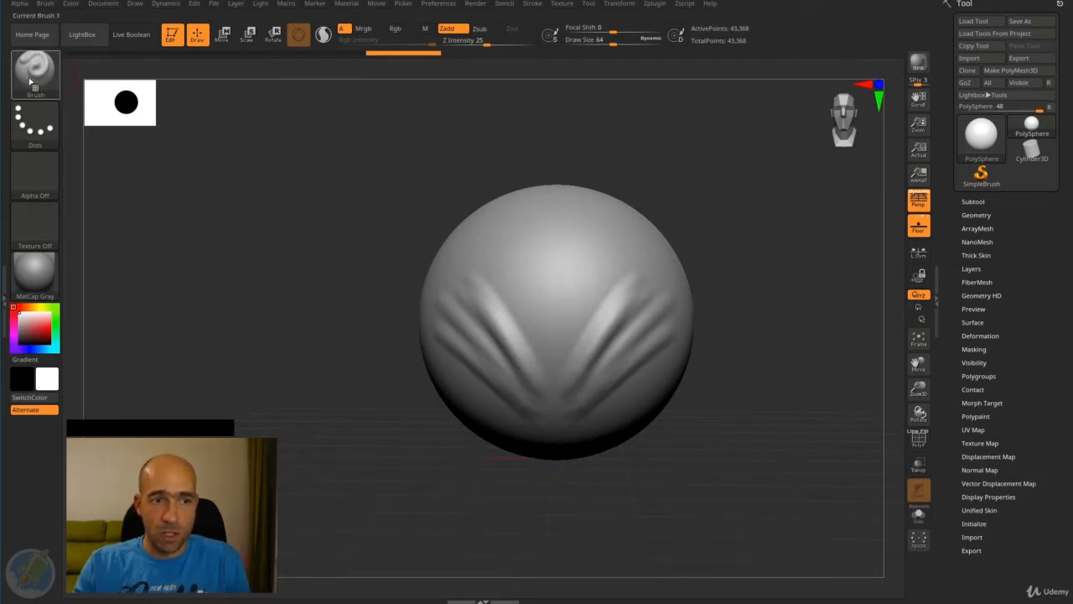
left_click_drag(649, 270, 574, 360)
left_click_drag(611, 231, 567, 337)
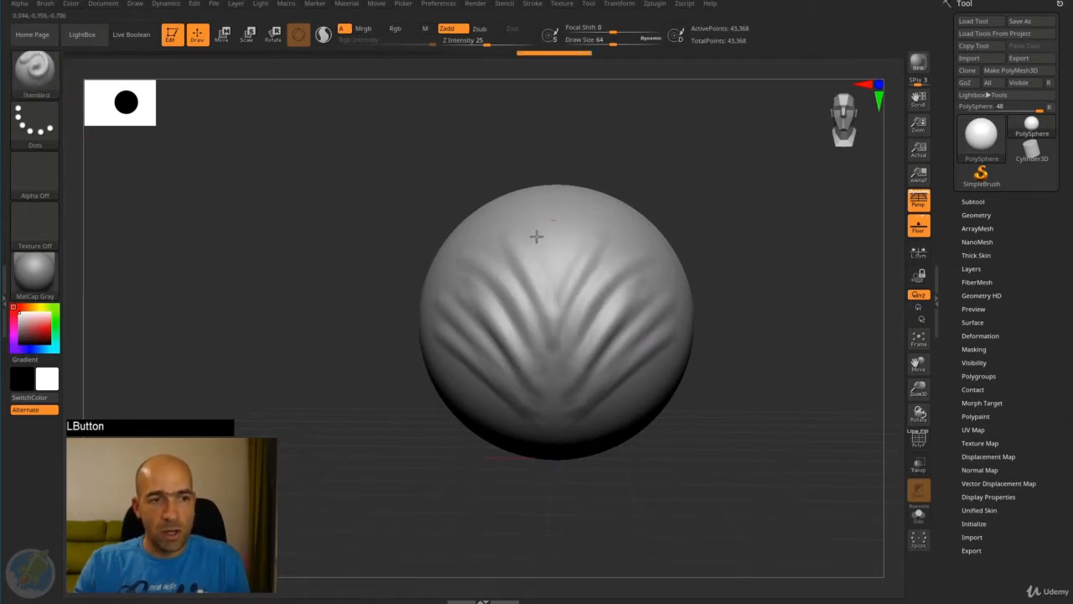
left_click_drag(536, 235, 537, 346)
left_click_drag(484, 250, 506, 369)
Undo all the sculpted ridges to restore the smooth sphere.
key("ctrl+z")
key("ctrl+z")
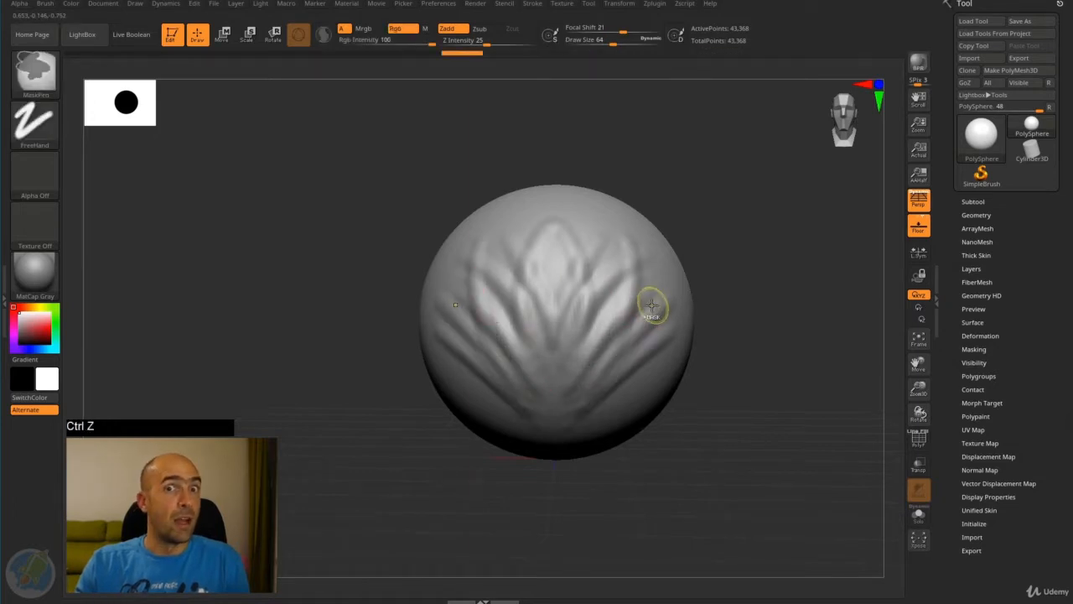
key("ctrl+z")
key("ctrl+z")
key("ctrl+z")
key("ctrl+z")
key("ctrl+z")
key("ctrl+z")
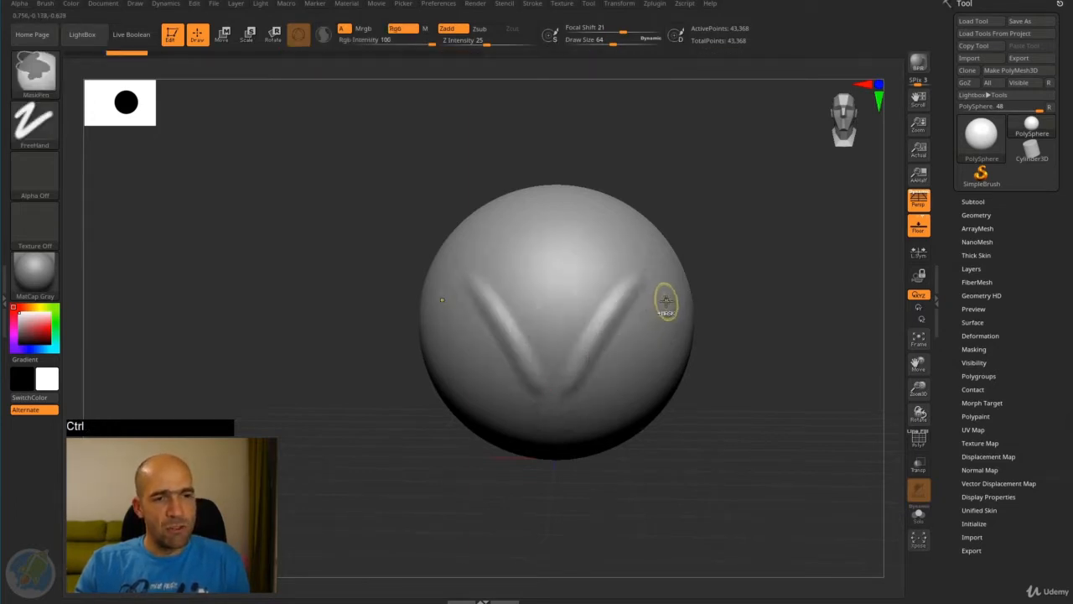
key("ctrl+z")
left_click(727, 305)
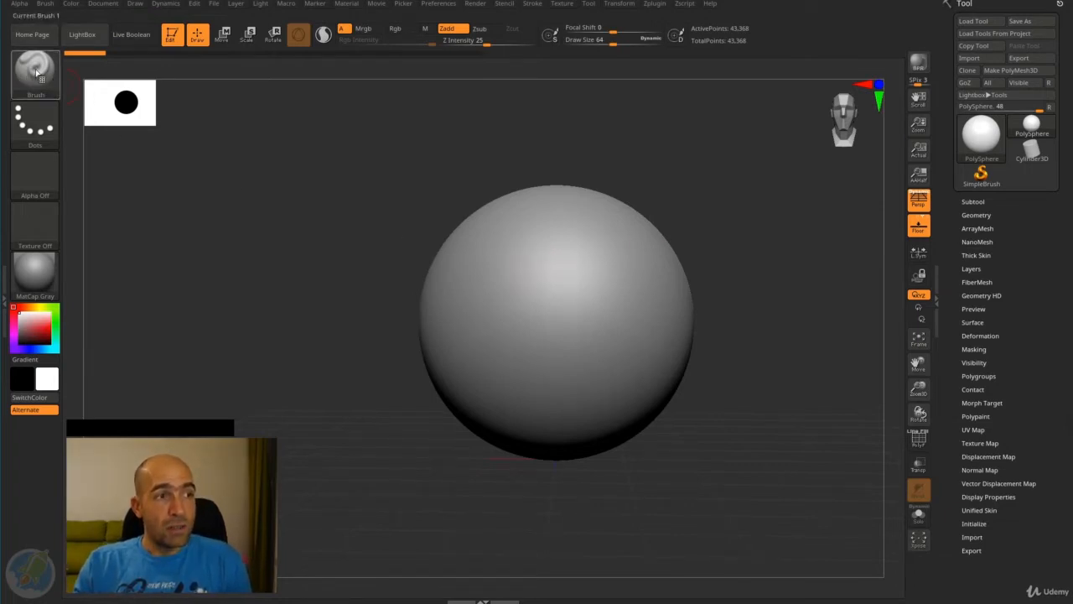
Look over the 3D sculpting brushes, keep the Standard brush and increase its draw size to 100.
mouse_move(40, 77)
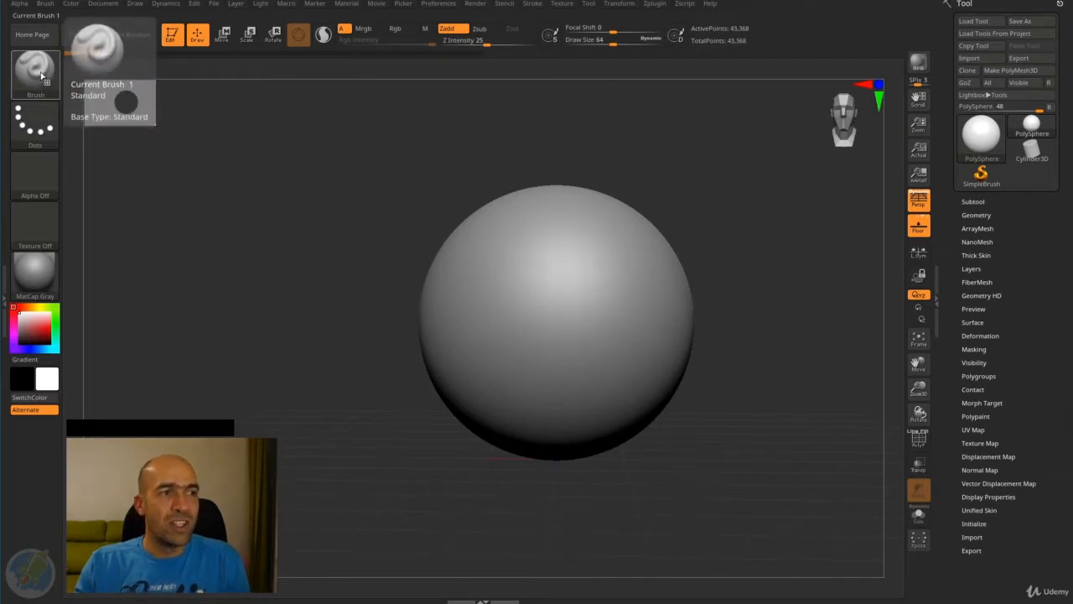
left_click(41, 75)
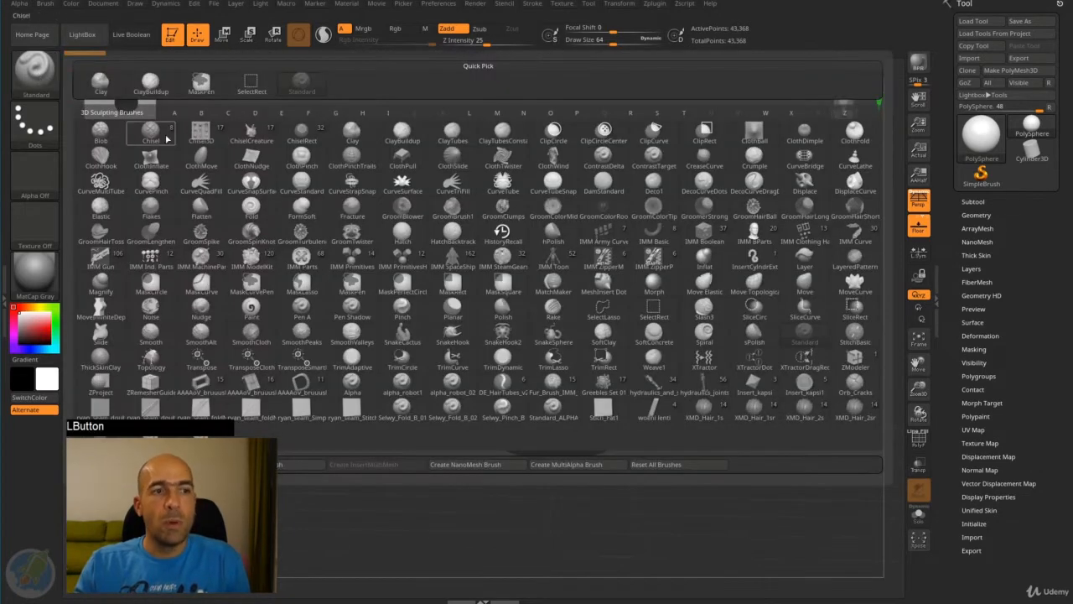
mouse_move(564, 266)
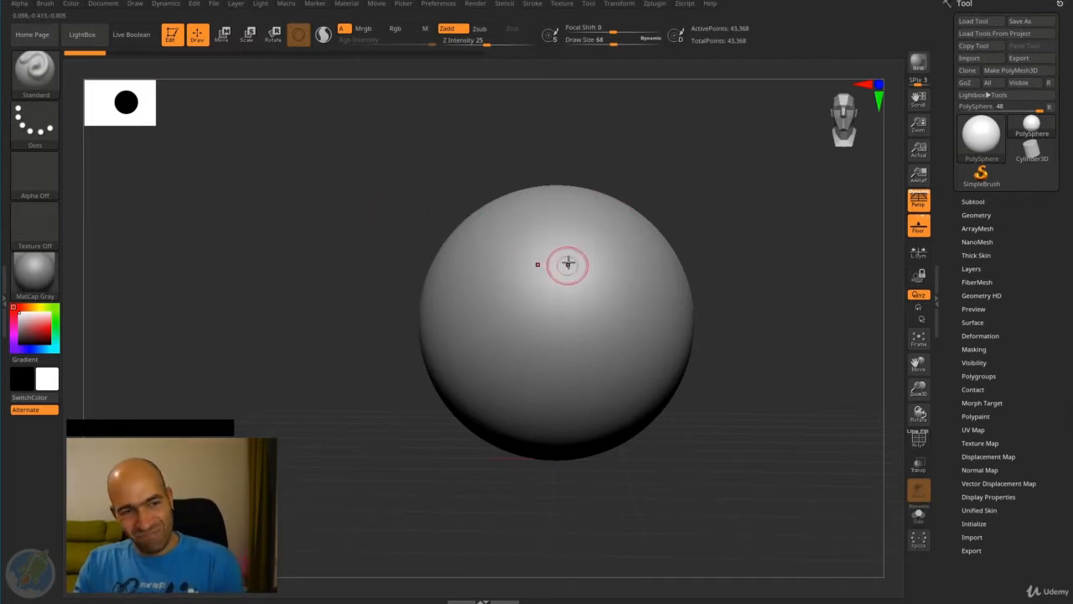
key("bracketright")
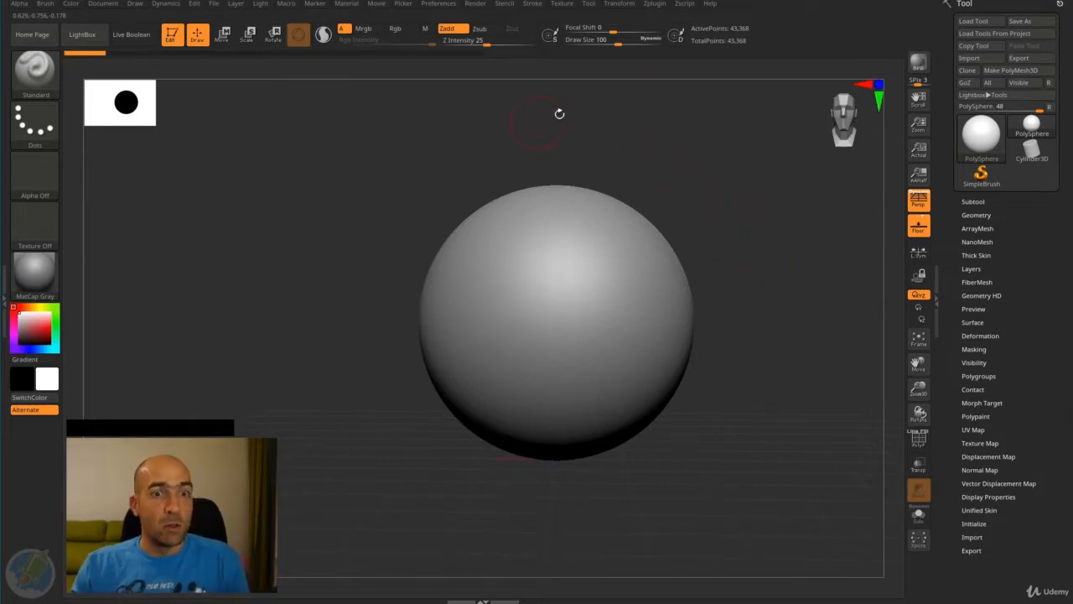
Collapse and expand the Tool palette, leaving its contents shown.
left_click(966, 4)
left_click(966, 4)
left_click(966, 4)
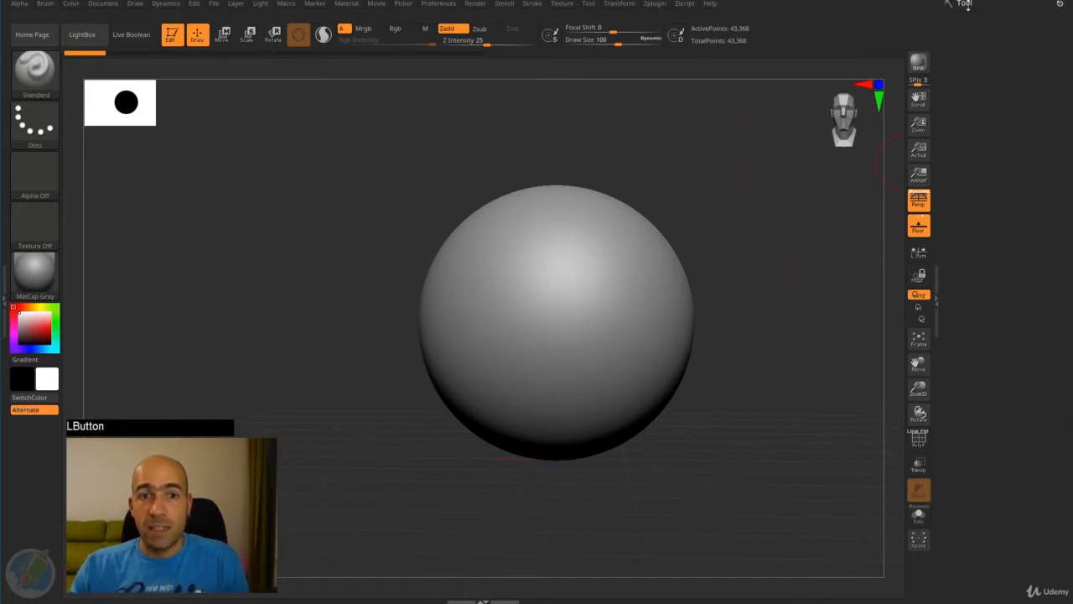
left_click(966, 4)
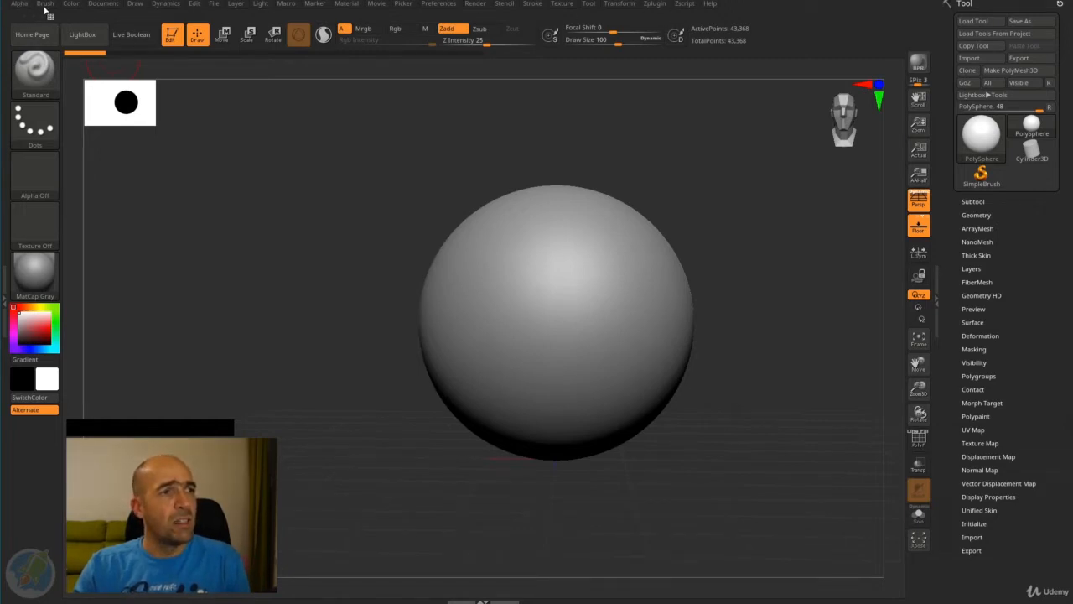
Look over the project file commands, including Save As.
left_click(215, 4)
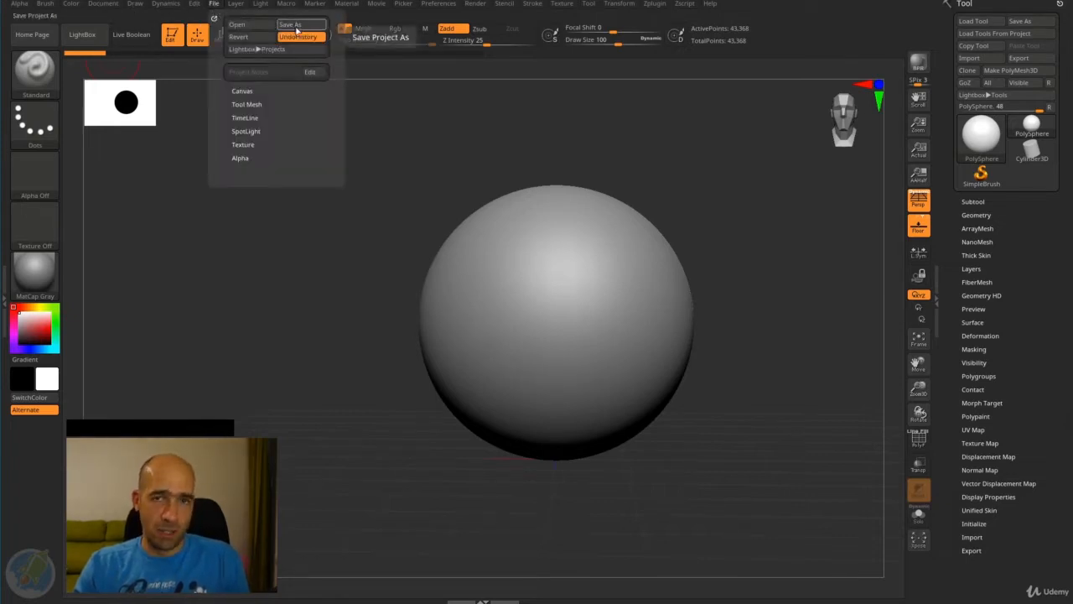
left_click(215, 4)
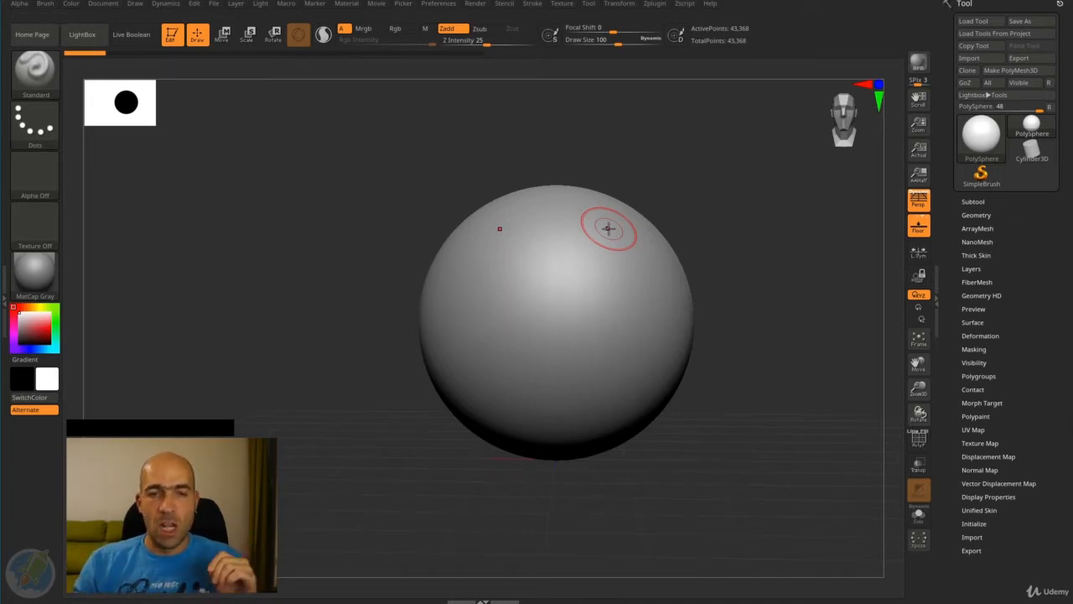
Expand the Subtool section of the PolySphere tool.
left_click(975, 201)
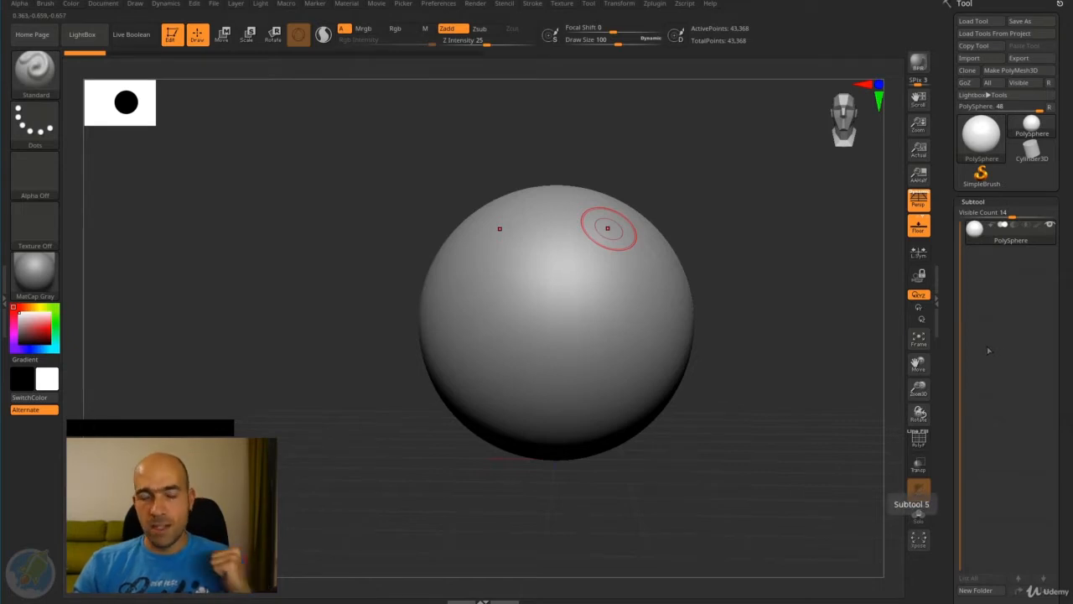
left_click(944, 355)
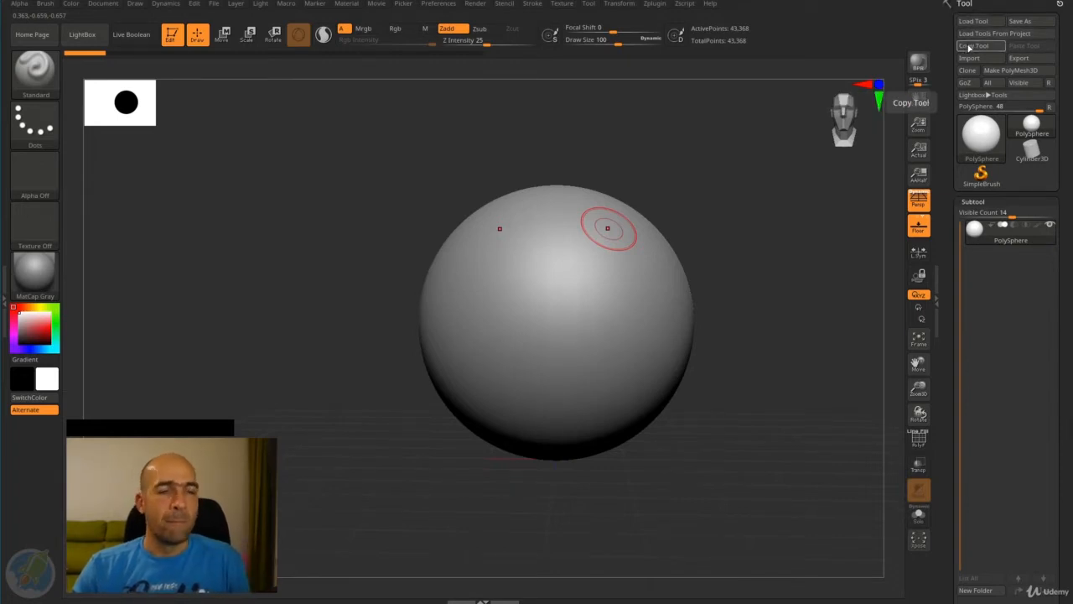
Look at the Tool palette's copy and save commands and collapse the whole palette.
left_click(965, 4)
left_click(964, 4)
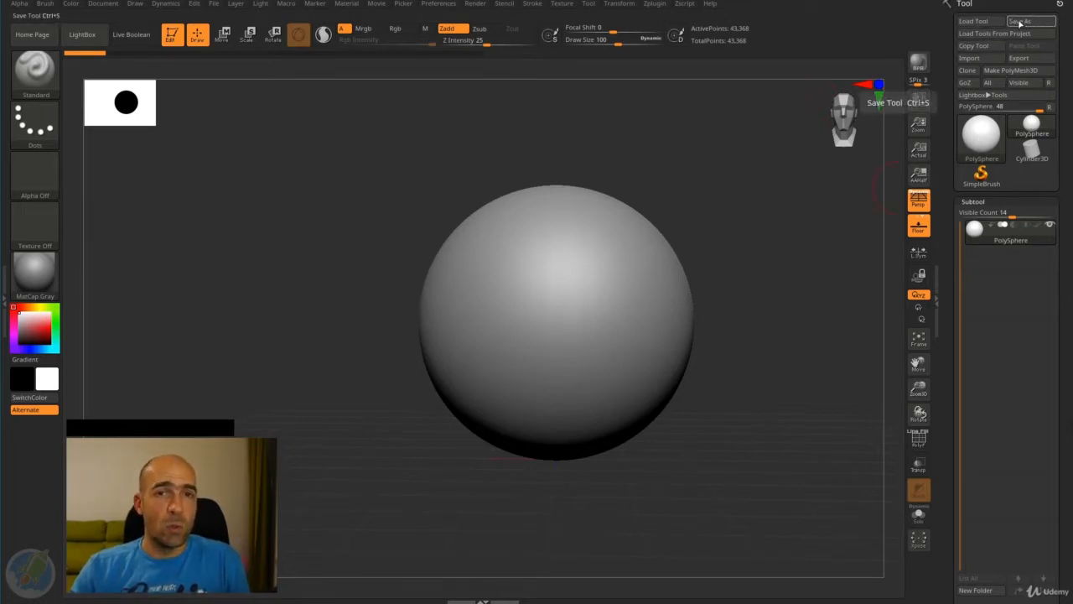
left_click(973, 4)
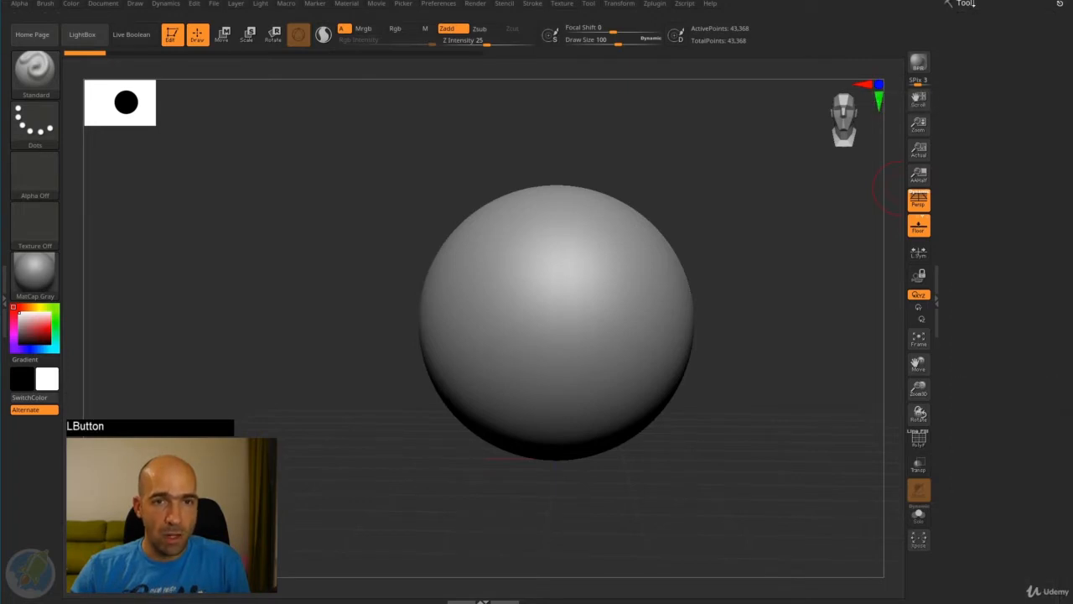
Expand the Tool palette and demonstrate removing it from its tray and docking it back there, twice.
left_click(993, 4)
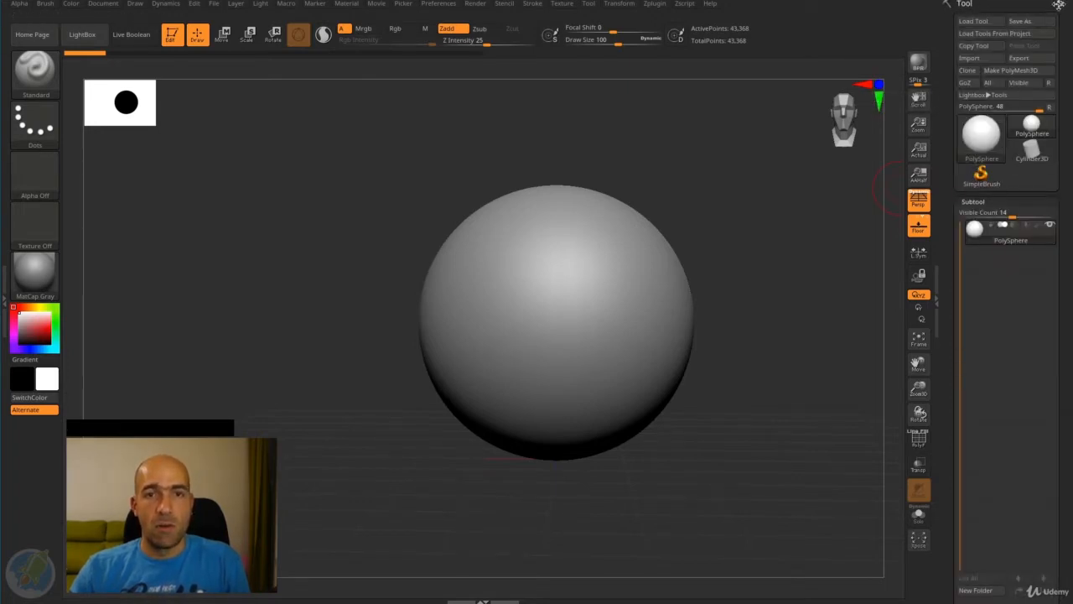
left_click_drag(1060, 4, 794, 199)
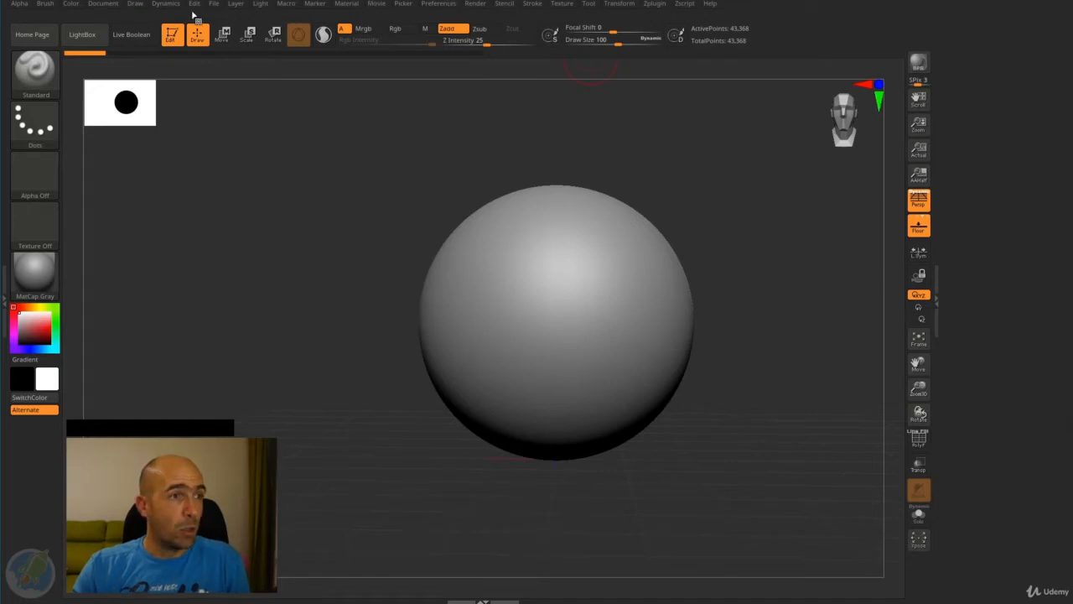
left_click(588, 4)
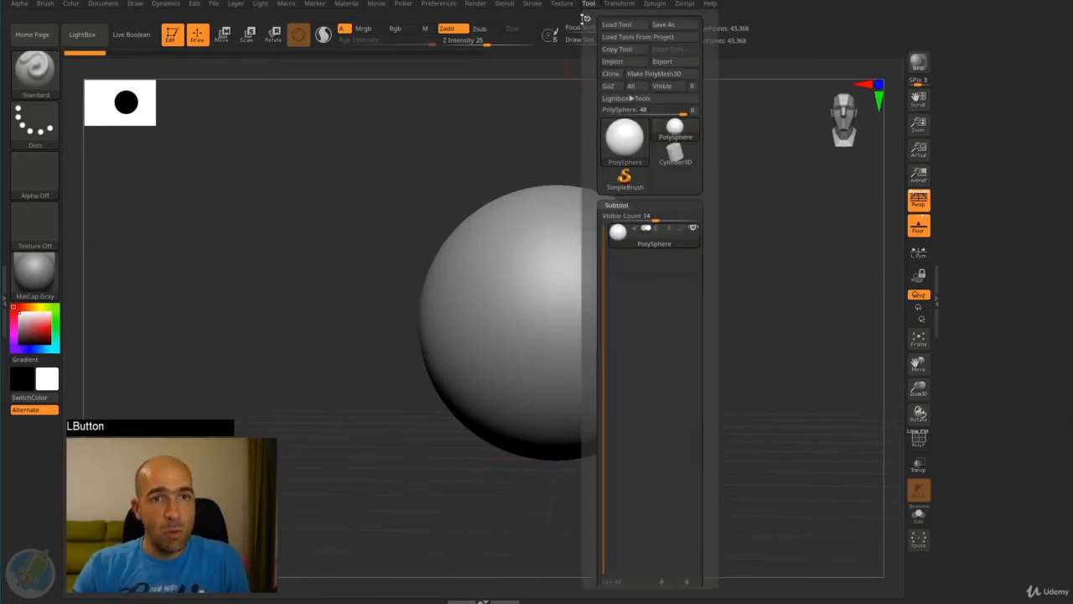
left_click(588, 19)
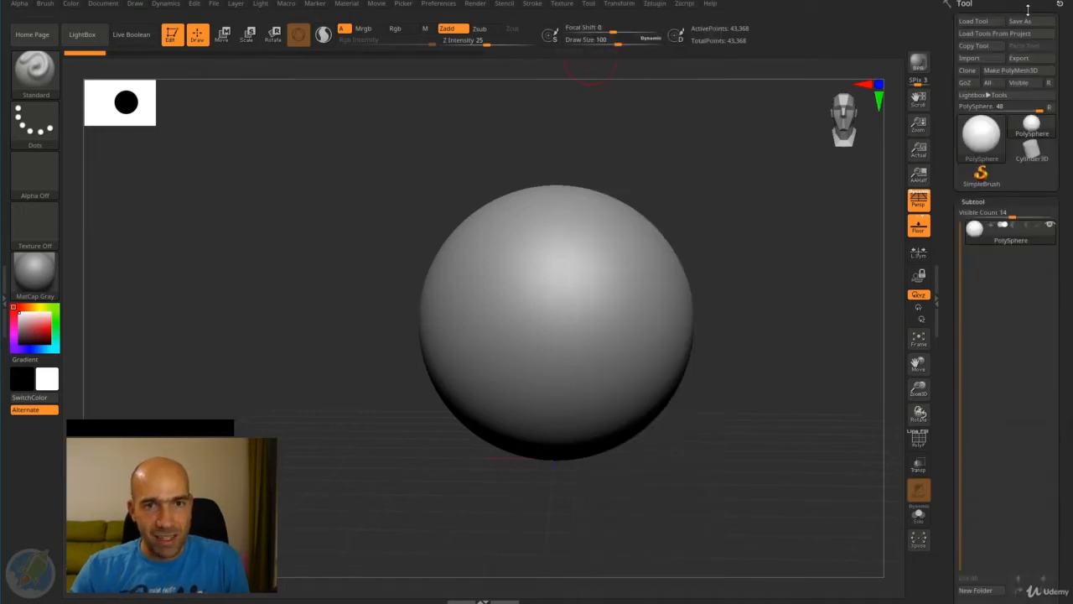
left_click(1058, 4)
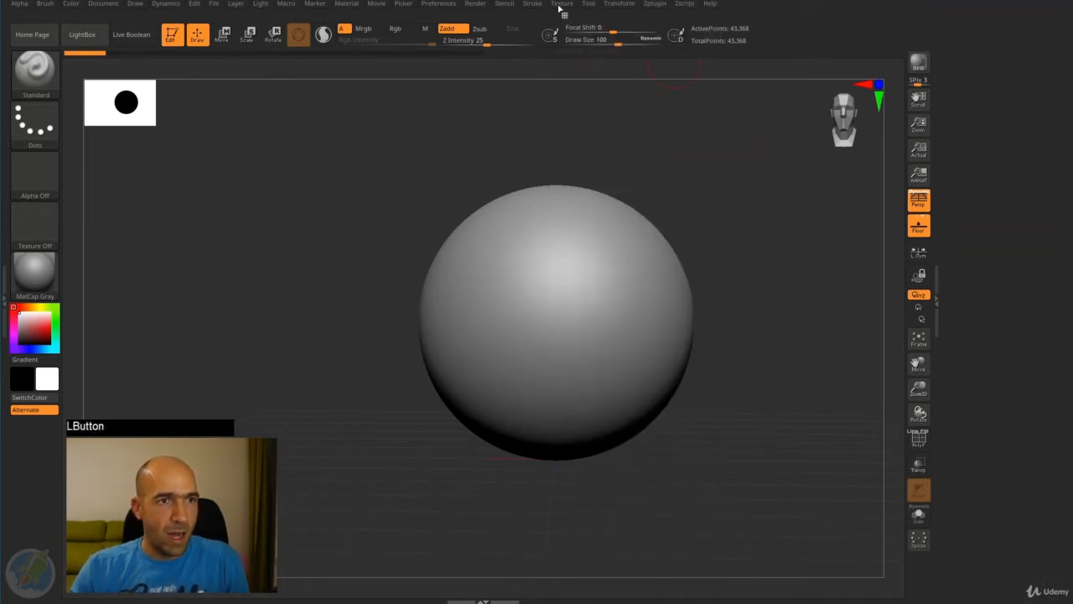
left_click(587, 5)
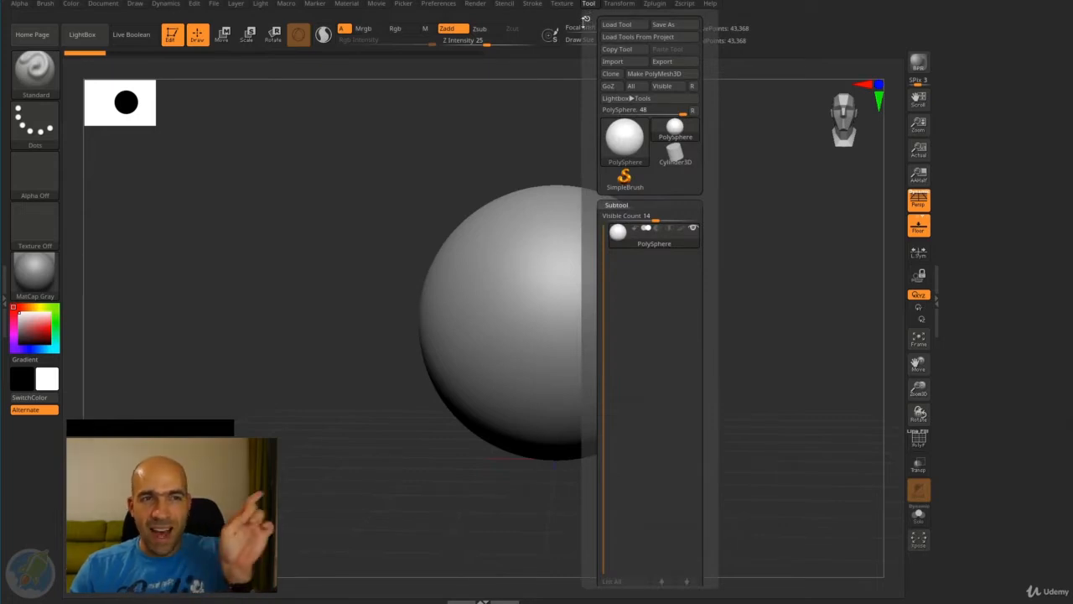
left_click(587, 17)
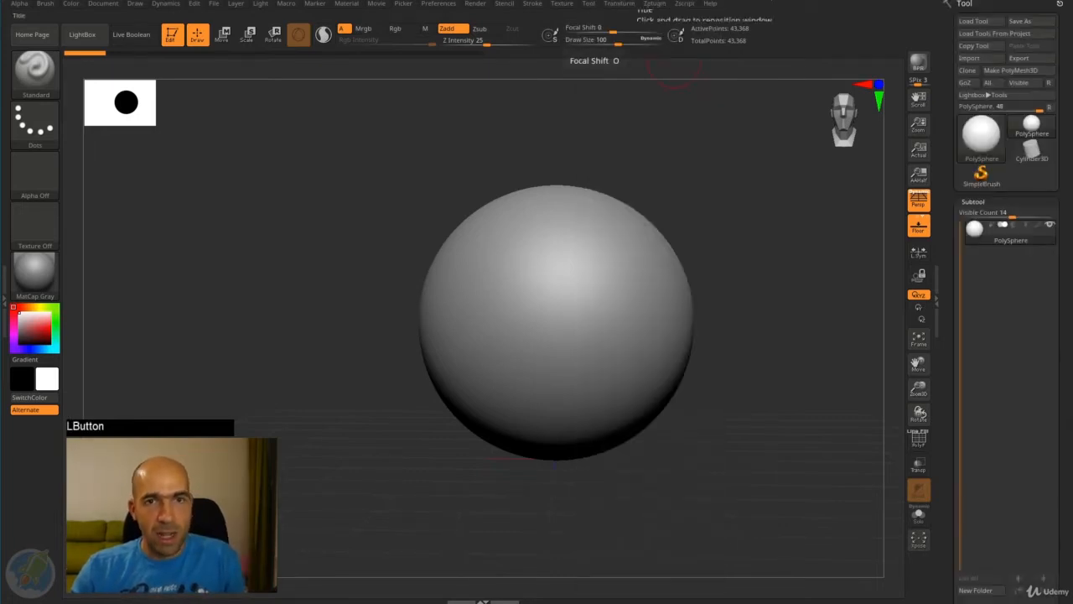
Open the tray that holds the Brush palette and collapse that palette.
left_click(5, 196)
double_click(9, 198)
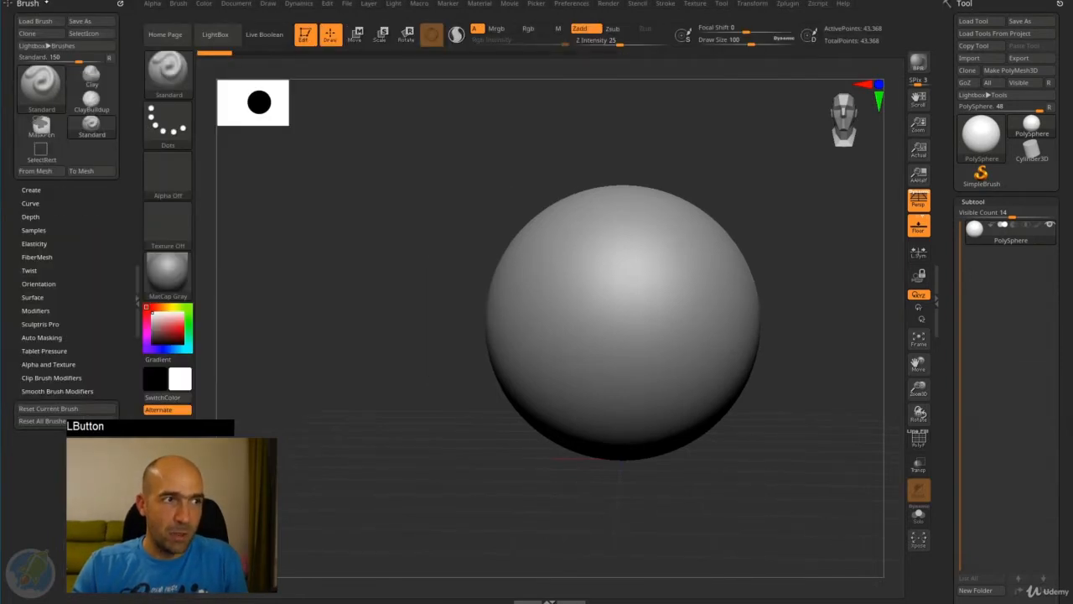
left_click(27, 3)
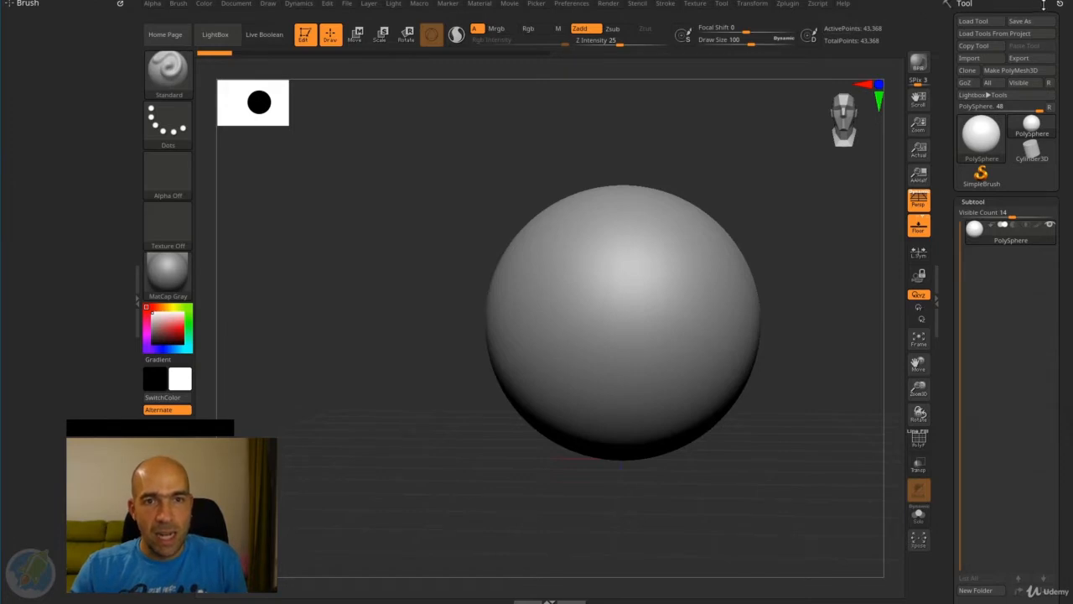
Undock the Tool palette, place it below the Brush palette in the other tray, and remove it from there.
left_click_drag(1060, 4, 798, 134)
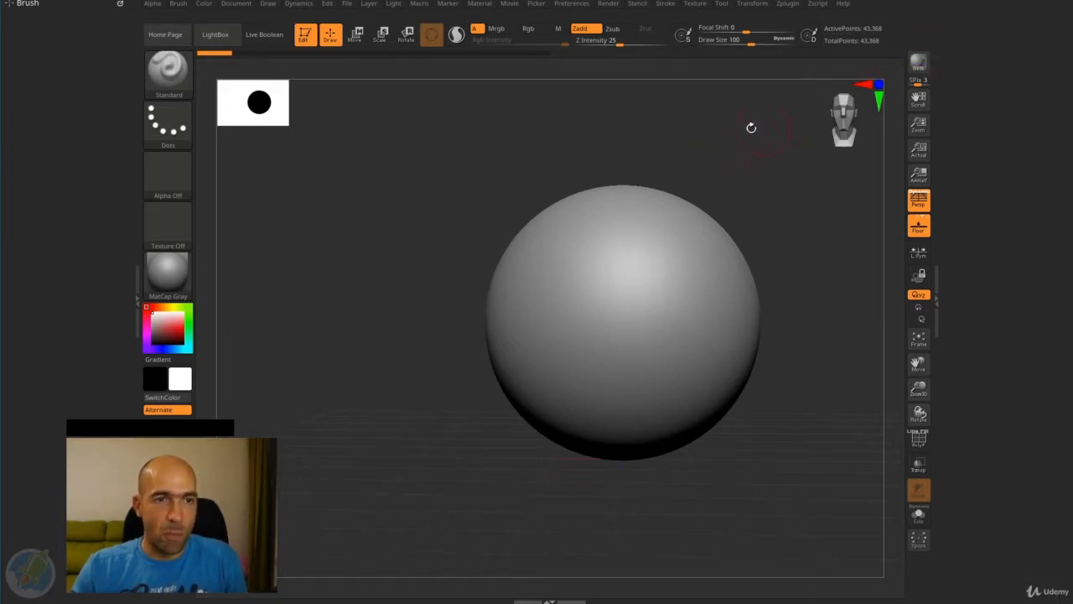
left_click(722, 10)
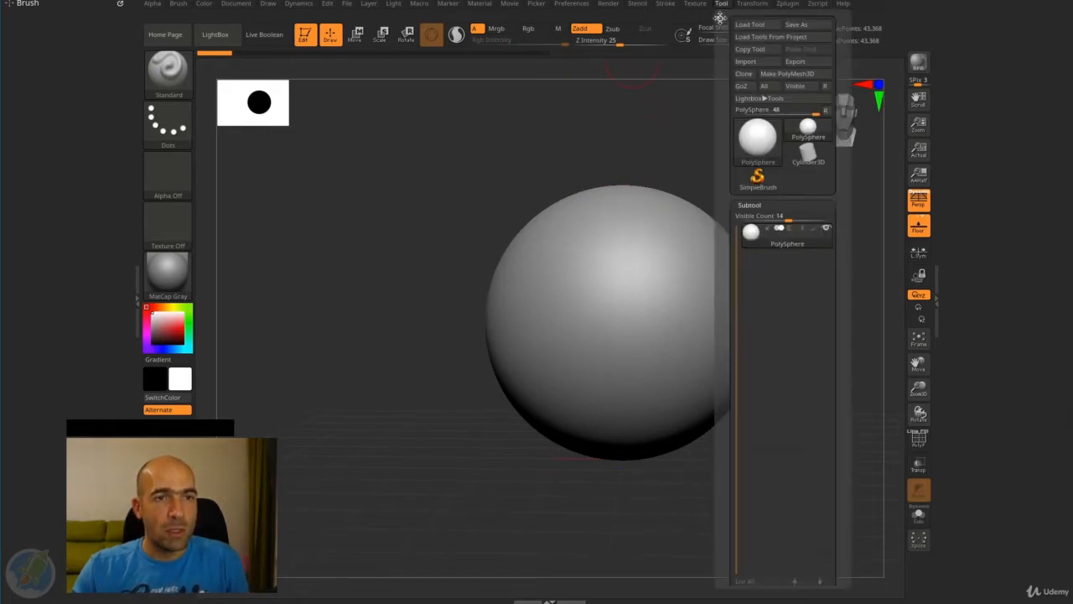
left_click_drag(721, 18, 103, 160)
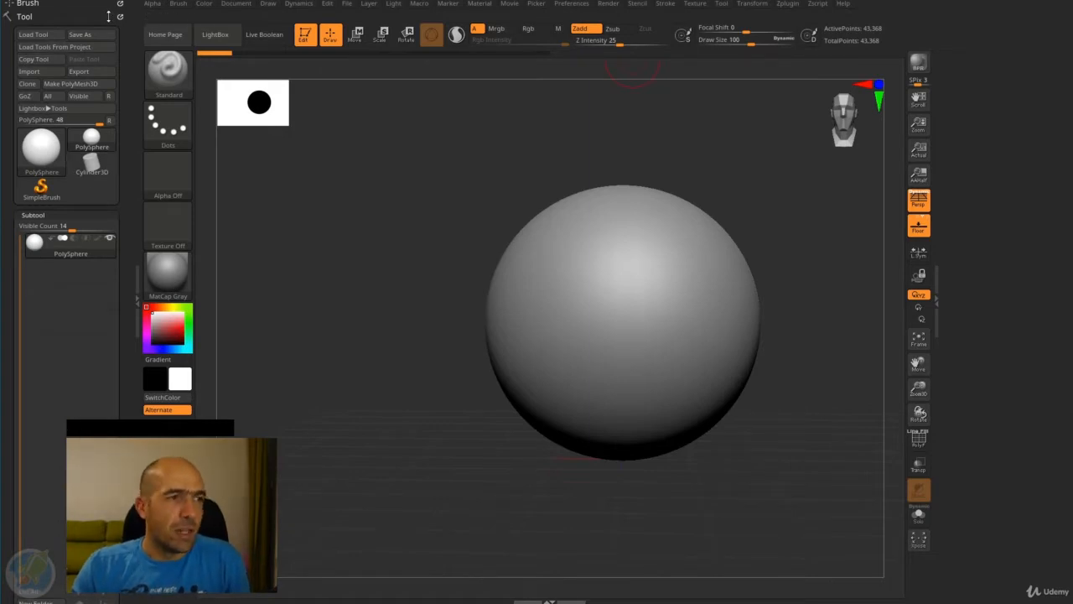
left_click_drag(121, 17, 369, 147)
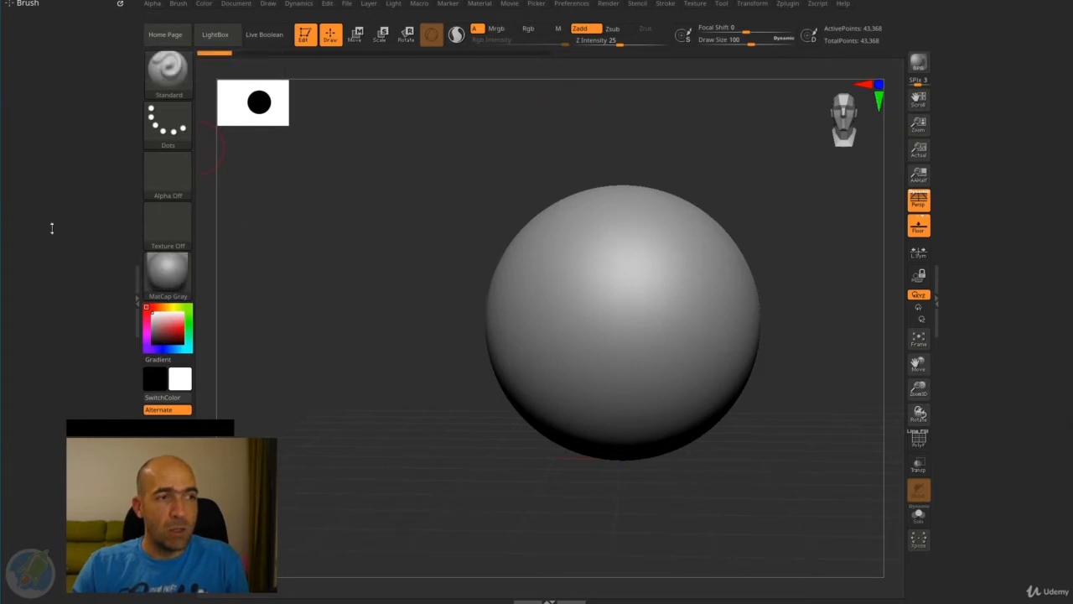
Toggle the Brush palette's tray, leave it closed, and dock the Tool palette back in its original tray.
left_click(134, 274)
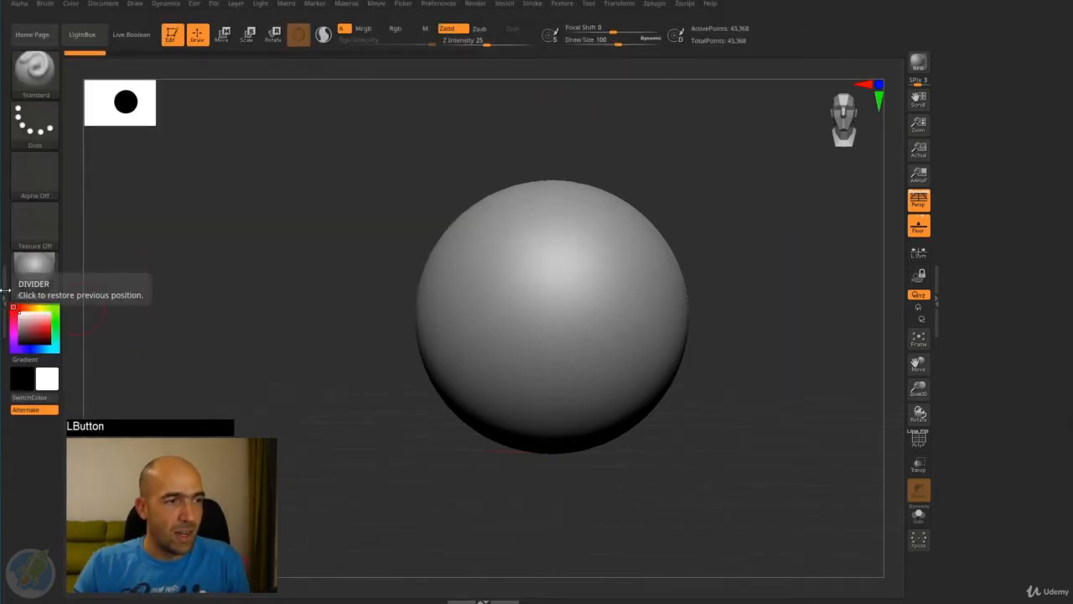
left_click(5, 290)
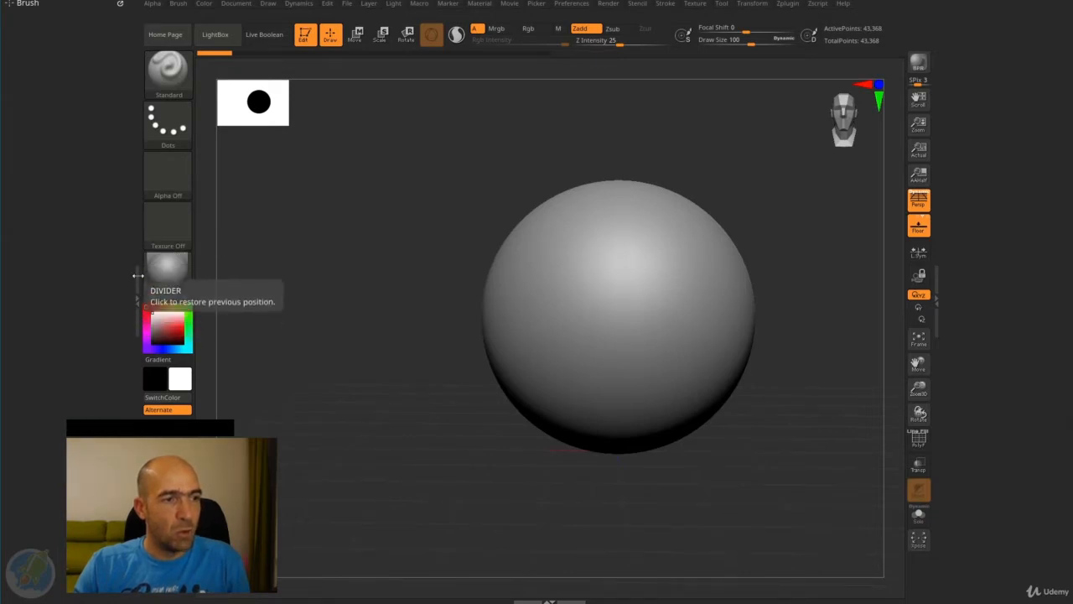
left_click(134, 277)
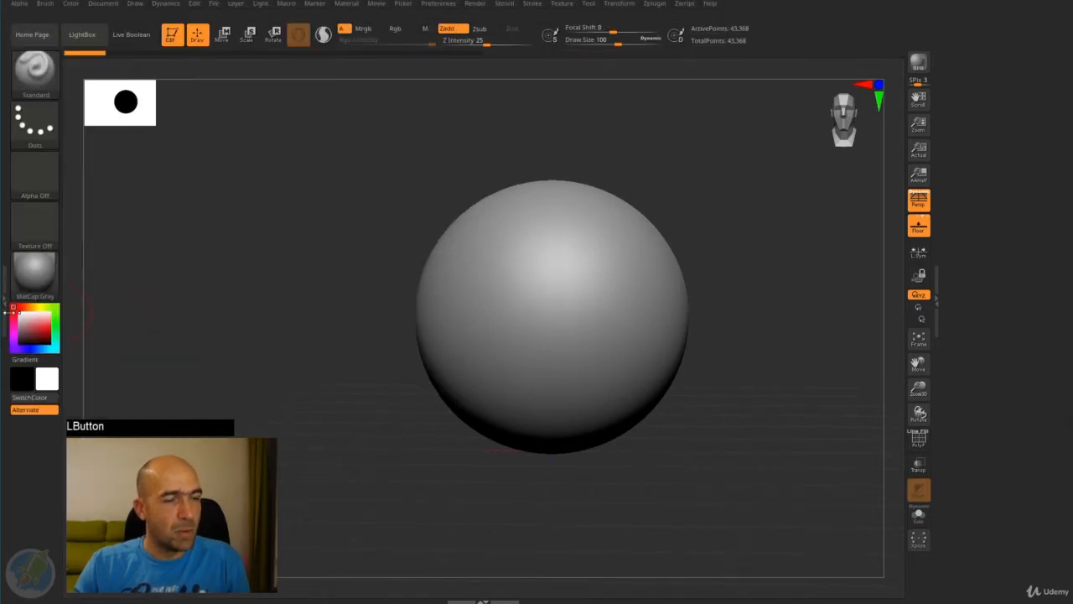
left_click(588, 4)
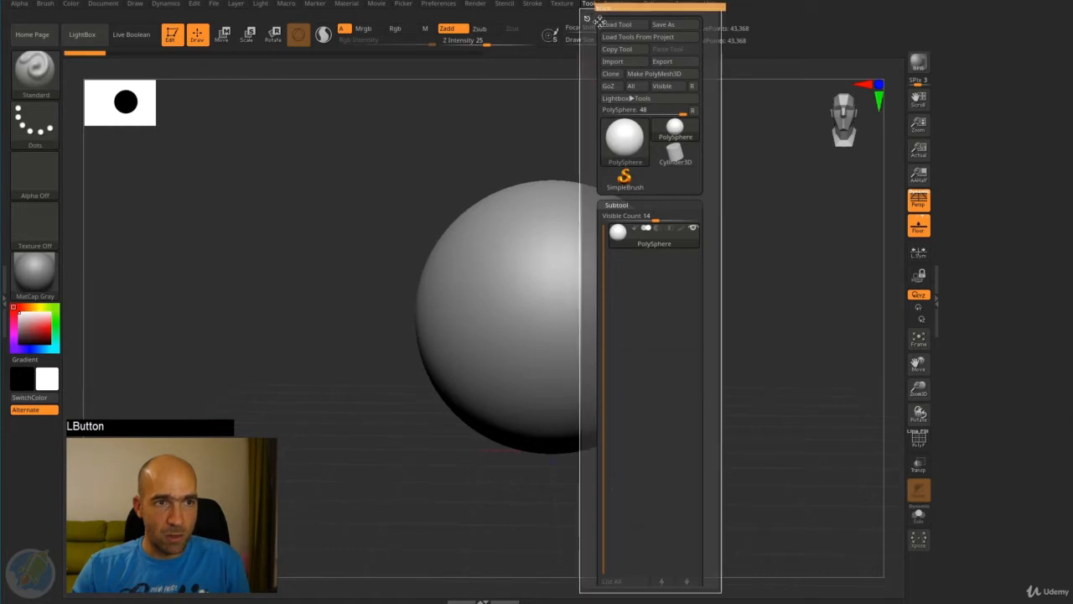
left_click(588, 18)
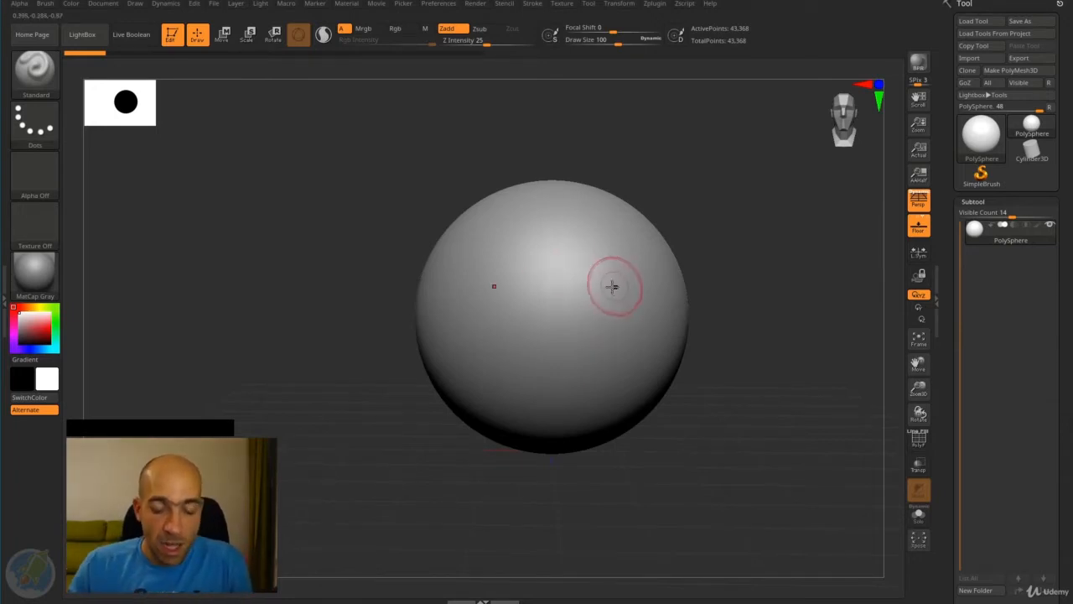
Increase the brush draw size to 200.
key("bracketright")
key("bracketright")
key("bracketright")
key("bracketright")
key("bracketright")
key("bracketright")
key("bracketright")
key("bracketright")
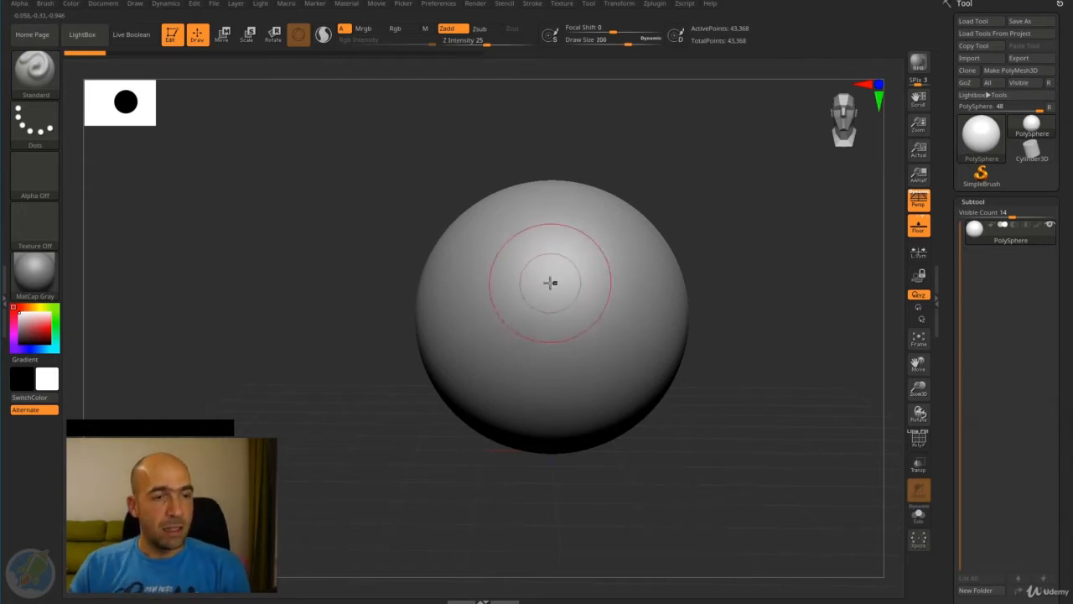
Switch to the Move brush and pull the sphere's lower front downward to form a jaw and chin.
left_click_drag(749, 263, 714, 250, "alt")
key("4")
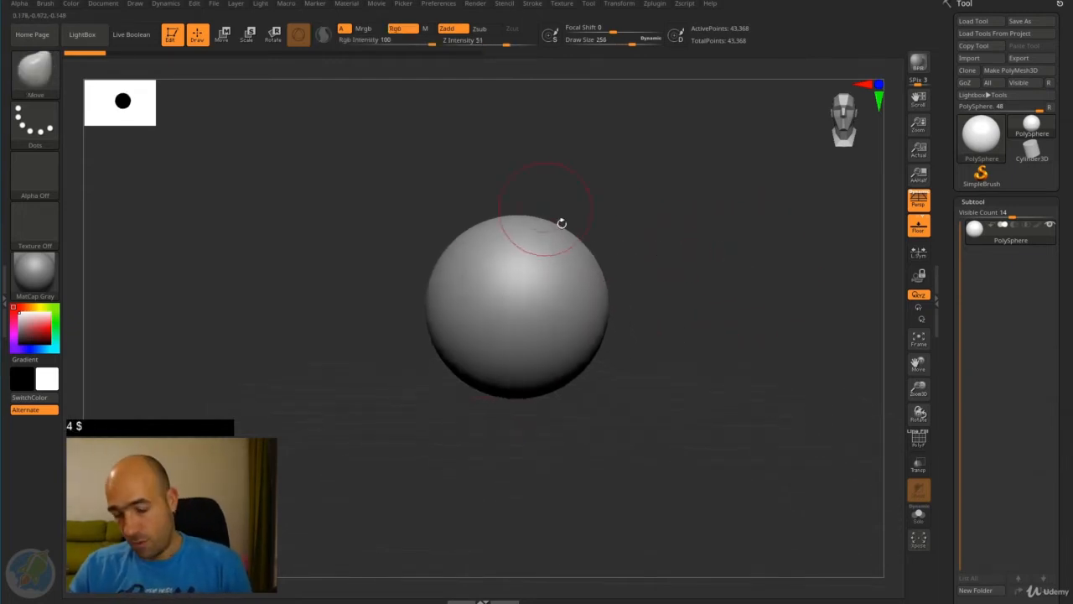
left_click_drag(608, 303, 589, 331)
left_click_drag(518, 377, 519, 416)
left_click_drag(712, 358, 617, 360, "shift")
left_click_drag(575, 398, 573, 410)
left_click_drag(534, 414, 530, 431)
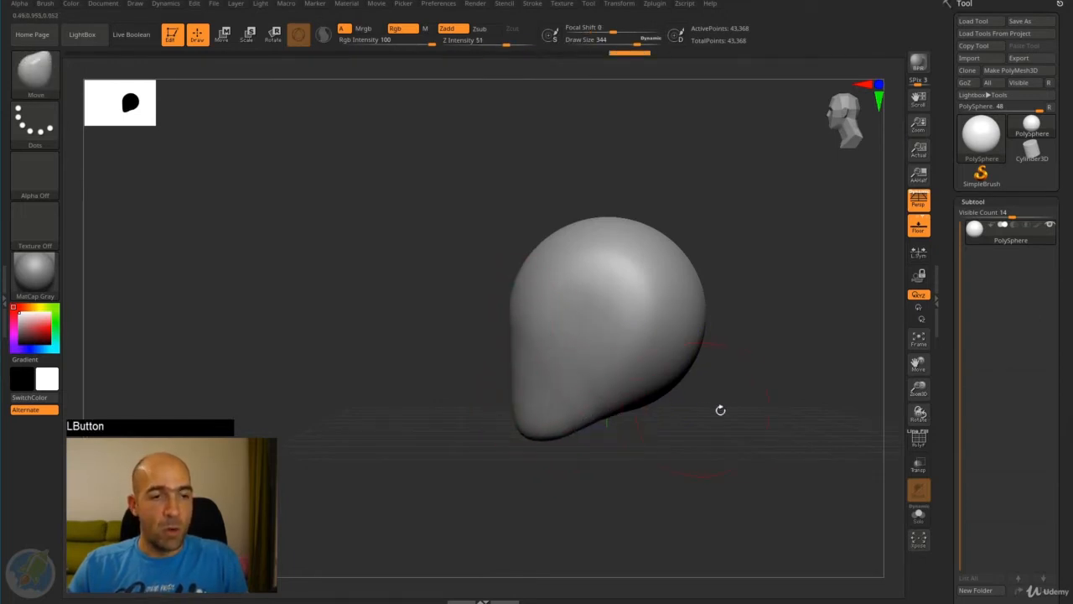
Narrow the sides of the head with the Move brush, working from the back and front views.
left_click_drag(718, 410, 612, 372)
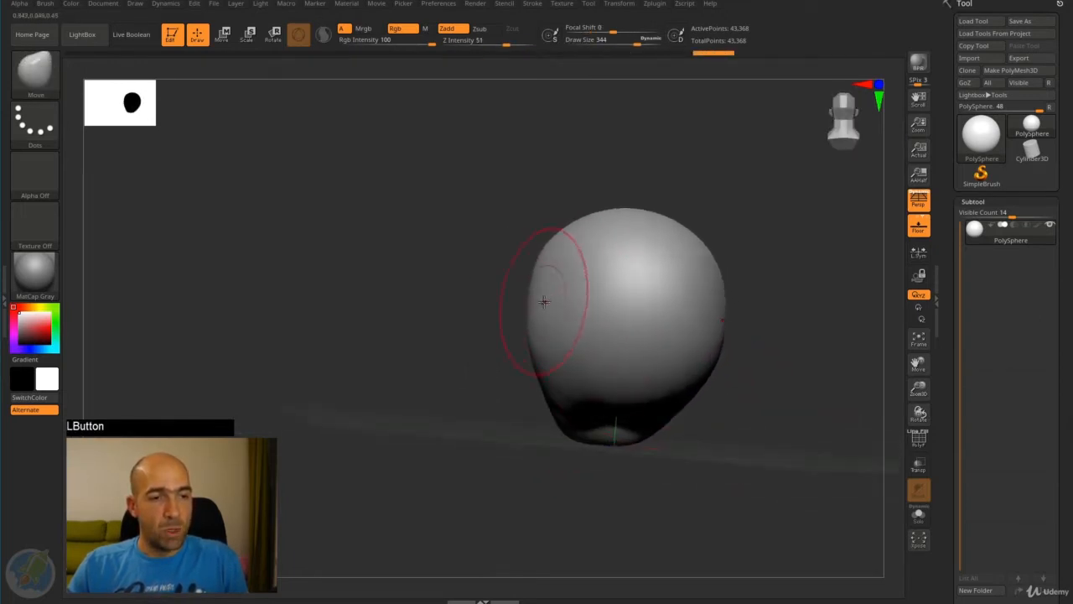
mouse_move(543, 302)
left_mouse_down()
mouse_move(554, 300)
mouse_move(551, 271)
left_mouse_up()
left_click_drag(480, 258, 584, 256)
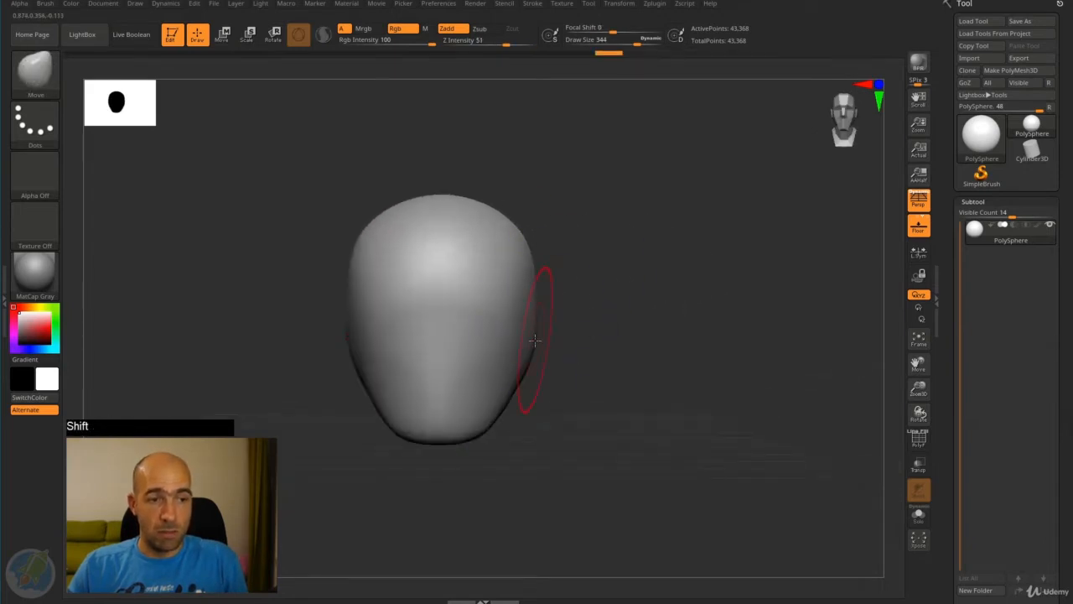
left_click_drag(540, 340, 526, 346)
Refine the face and jaw profile with the Move brush and smooth the side of the face.
mouse_move(601, 343)
left_mouse_down("alt")
mouse_move(625, 286)
mouse_move(629, 317)
left_mouse_up("alt")
left_click_drag(629, 317, 575, 316)
left_click_drag(469, 333, 475, 343)
left_click_drag(579, 373, 528, 369)
left_click_drag(464, 332, 471, 331)
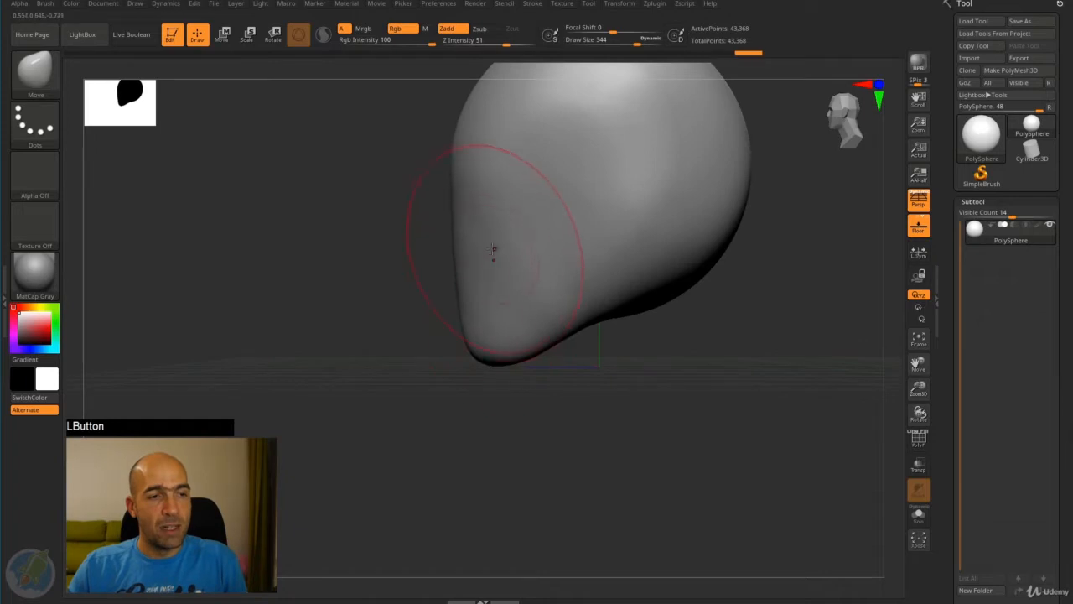
right_click_drag(506, 251, 503, 355, "alt")
mouse_move(563, 327)
left_mouse_down("shift")
mouse_move(535, 358)
mouse_move(510, 319)
left_mouse_up("shift")
Switch to the hPolish brush and flatten the side and front of the face down to the chin.
key("5")
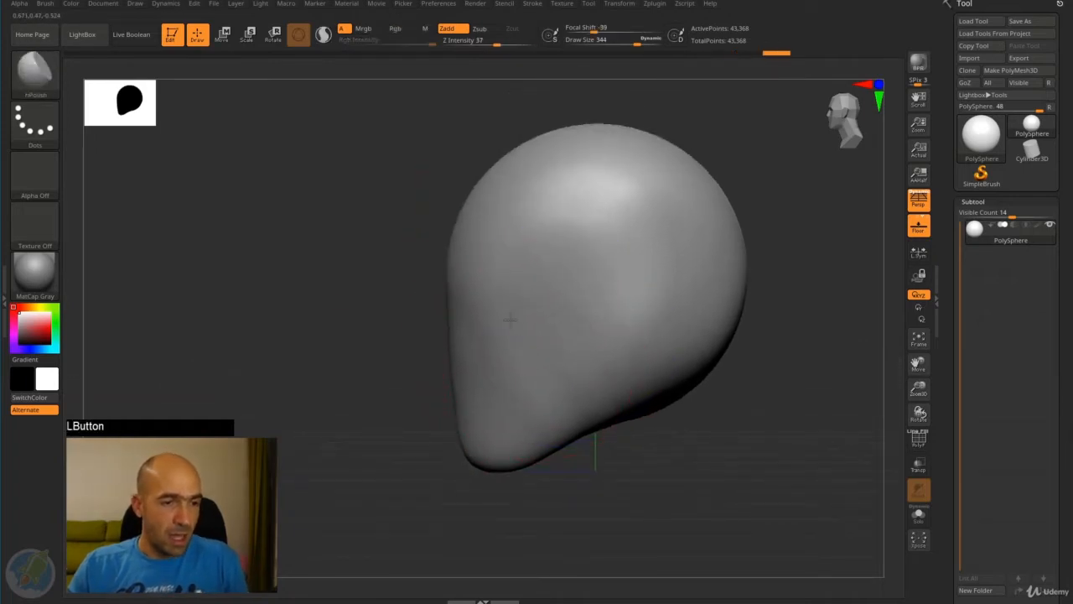
left_click_drag(415, 411, 490, 403)
left_click_drag(474, 292, 448, 385)
left_click_drag(573, 429, 617, 299, "alt")
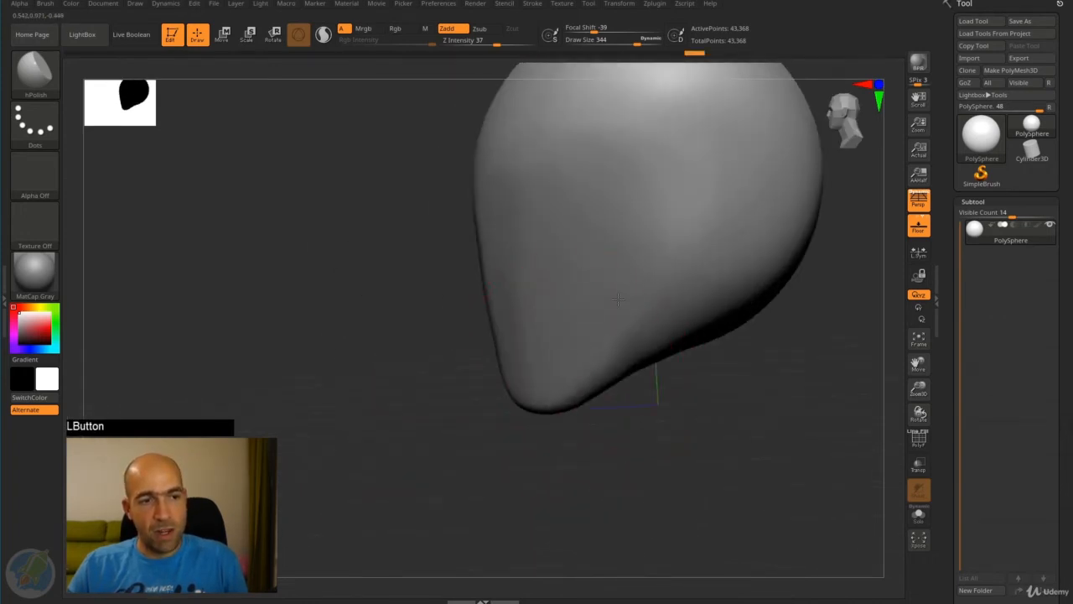
Mask the neck area under the head, invert the mask, move the unmasked area downward to extrude a neck, and clear the mask.
mouse_move(668, 421)
left_mouse_down()
mouse_move(609, 433)
mouse_move(667, 267)
left_mouse_up()
mouse_move(766, 448)
left_mouse_down()
mouse_move(750, 486)
mouse_move(746, 432)
left_mouse_up()
left_click(746, 425, "ctrl")
key("w")
left_click_drag(747, 345, 712, 420, "alt")
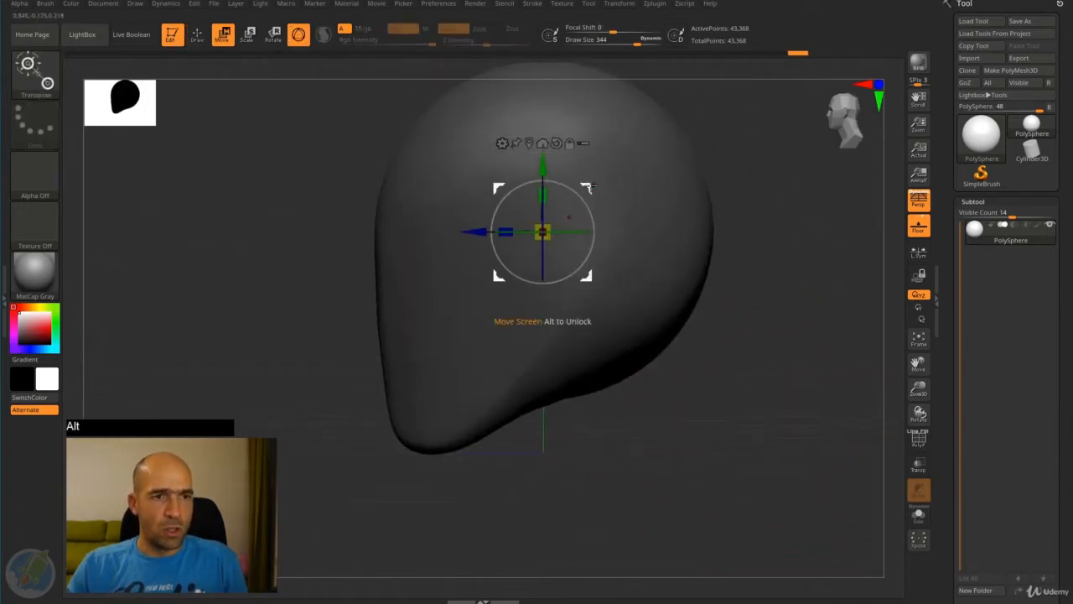
left_click_drag(591, 198, 629, 383)
key("q")
left_click_drag(753, 325, 764, 345, "ctrl")
Shape the jaw underside and the front and lower end of the neck with the Move brush.
left_click_drag(761, 334, 749, 292, "alt")
key("4")
left_click_drag(680, 339, 662, 346)
left_click_drag(570, 433, 557, 438)
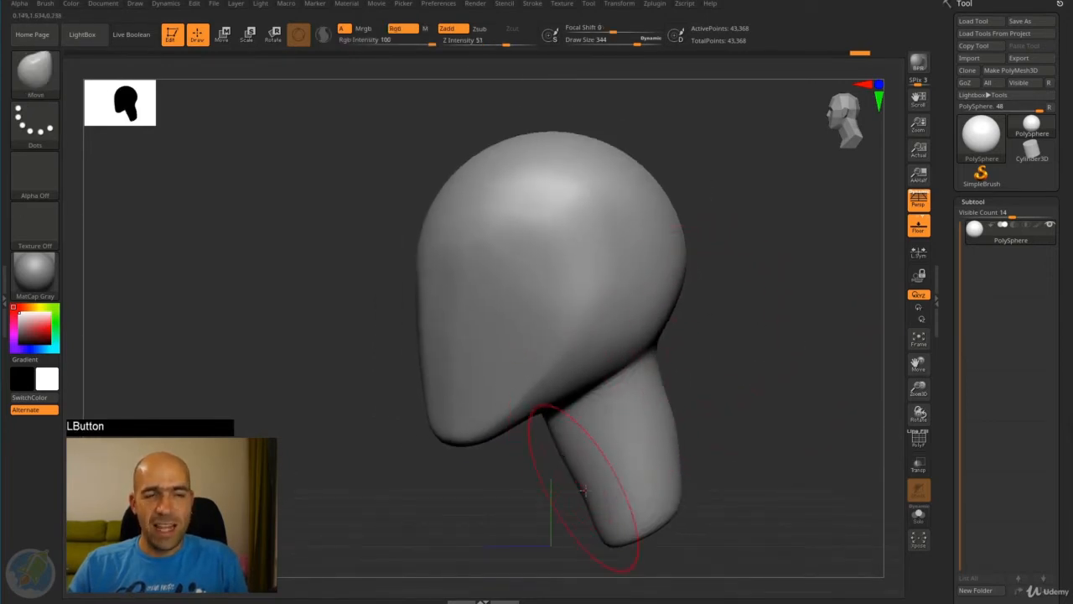
mouse_move(598, 520)
left_mouse_down()
mouse_move(578, 543)
mouse_move(625, 541)
left_mouse_up()
left_click_drag(566, 510, 575, 509)
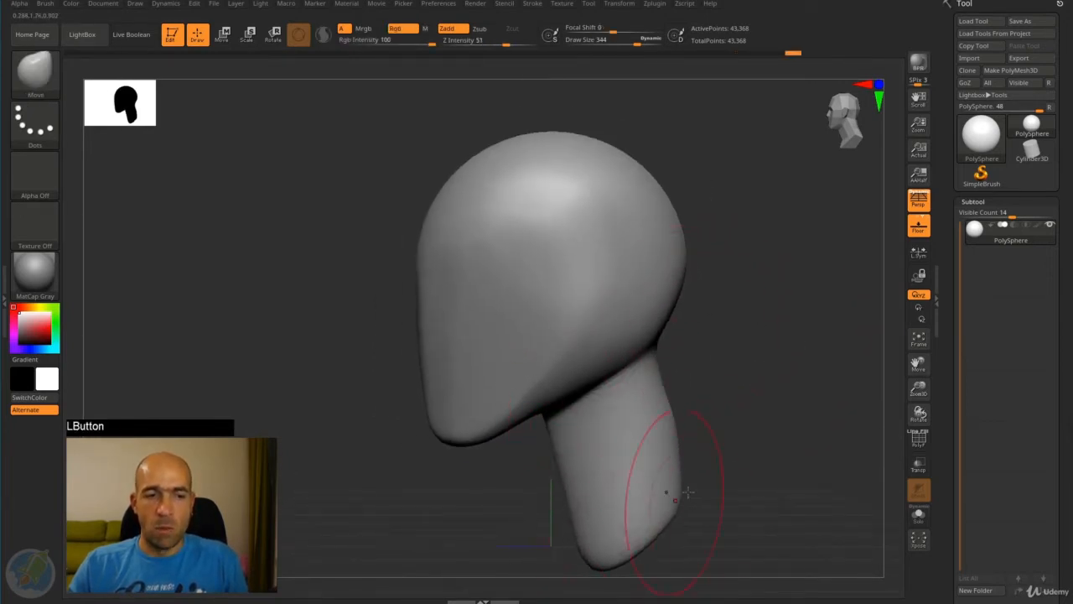
Smooth the back of the head above the neck and carve the rear edge of the jaw on the side of the head.
mouse_move(755, 494)
left_mouse_down()
mouse_move(546, 529)
mouse_move(575, 457)
mouse_move(629, 377)
mouse_move(625, 365)
left_mouse_up()
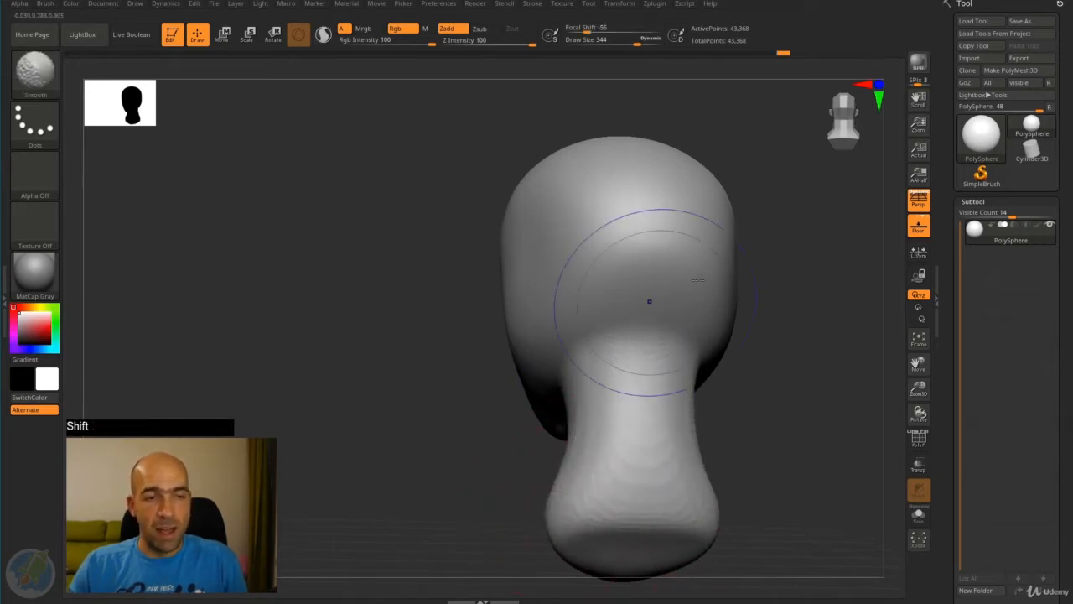
mouse_move(751, 281)
left_mouse_down("shift")
mouse_move(812, 273)
mouse_move(695, 316)
mouse_move(631, 309)
left_mouse_up("shift")
left_click_drag(703, 334, 635, 340)
key("1")
mouse_move(676, 282)
left_mouse_down("alt")
mouse_move(625, 409)
mouse_move(616, 399)
mouse_move(578, 411)
mouse_move(687, 296)
left_mouse_up("alt")
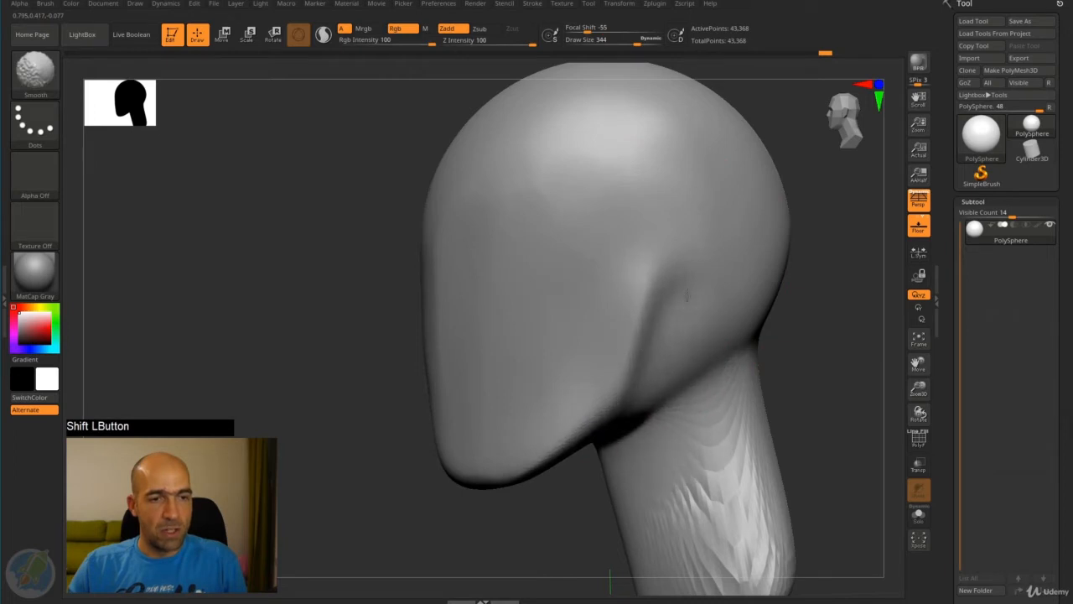
Reshape the front and back contours of the neck and the base of the skull with the Move brush.
mouse_move(798, 341)
left_mouse_down()
mouse_move(771, 306)
mouse_move(599, 362)
left_mouse_up()
left_click_drag(648, 419, 624, 426)
left_click_drag(658, 471, 640, 477)
left_click_drag(784, 436, 776, 369, "alt")
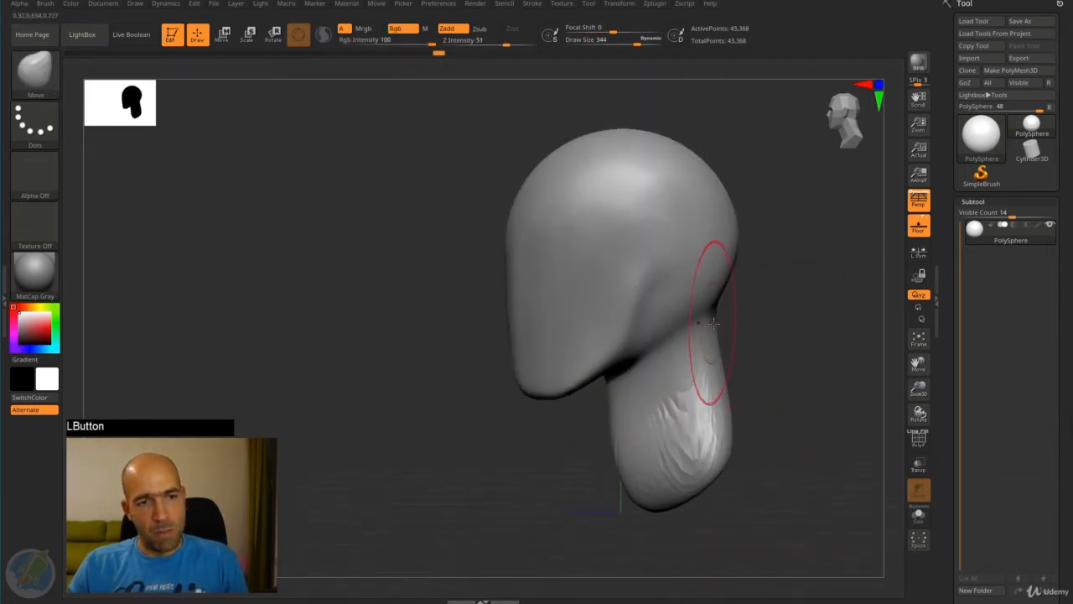
left_click_drag(713, 327, 698, 338)
left_click_drag(723, 390, 699, 455)
left_click_drag(776, 420, 818, 426)
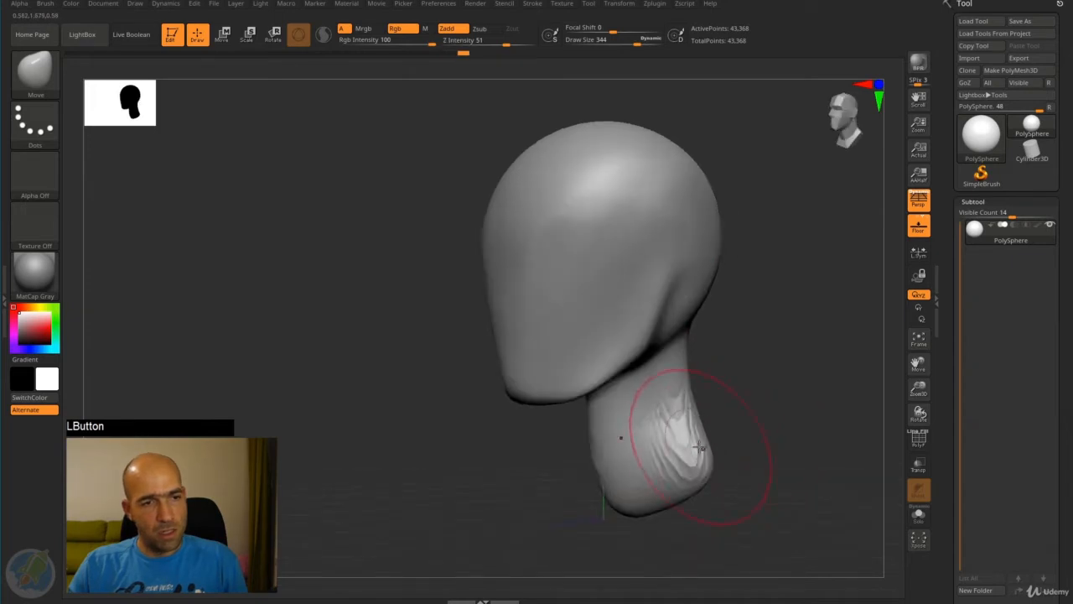
left_click_drag(699, 445, 687, 447)
left_click_drag(779, 356, 788, 354)
Expand the Geometry section of the Tool palette and bring its ZRemesher options into view.
left_click_drag(946, 322, 963, 233)
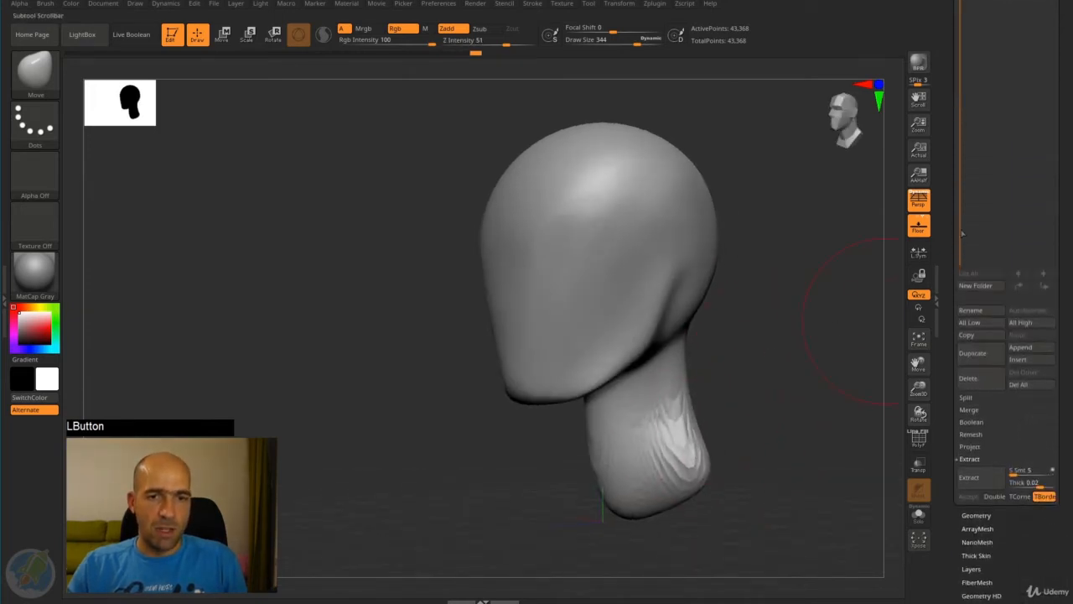
left_click(976, 515)
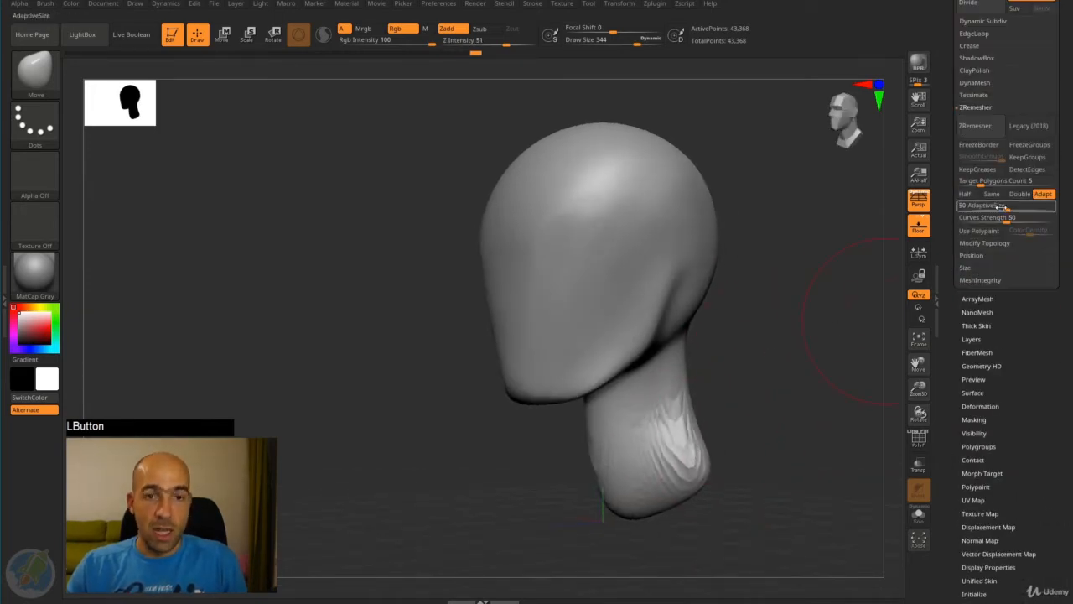
Set the DynaMesh resolution to 48 and remesh the head.
left_click_drag(950, 209, 940, 292)
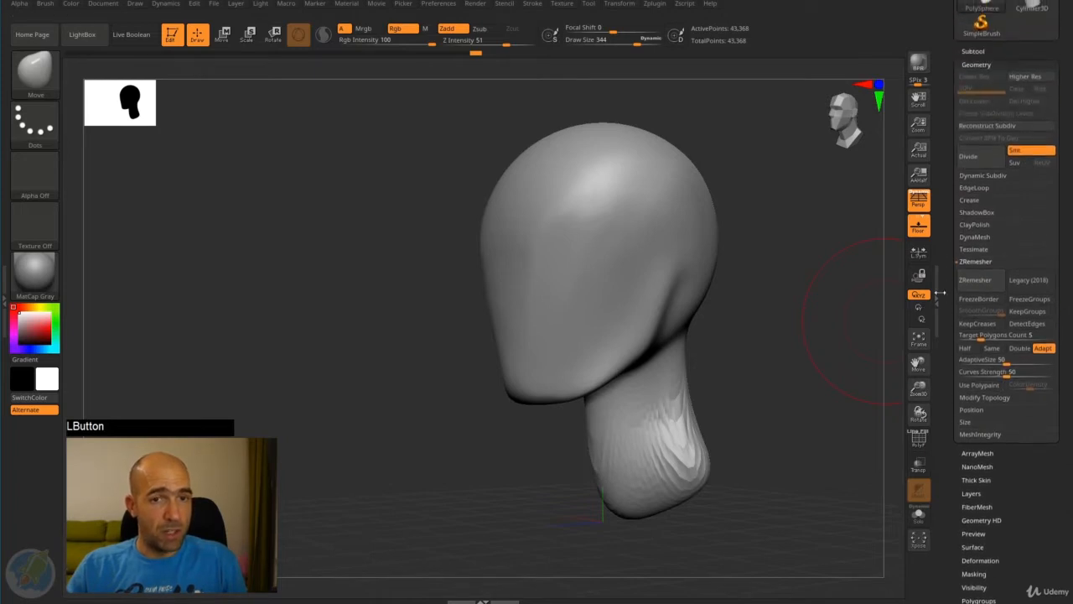
left_click(976, 237)
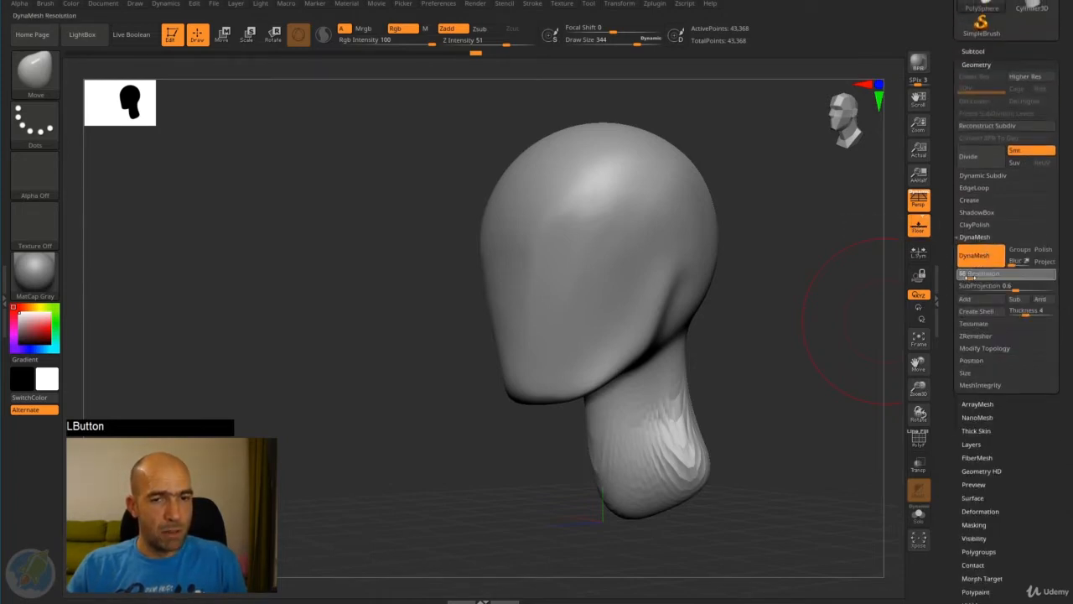
left_click_drag(964, 274, 966, 274)
left_click(783, 339, "ctrl")
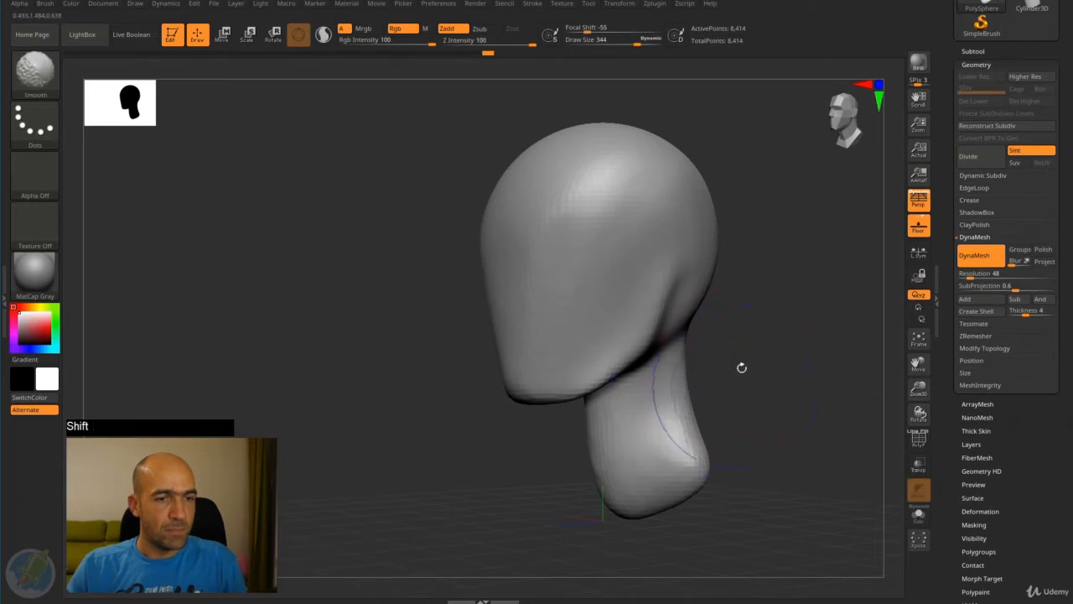
Smooth the lower back of the neck and reshape the cranium and the back of the head with the Move brush.
mouse_move(741, 367)
left_mouse_down()
mouse_move(772, 344)
mouse_move(646, 389)
mouse_move(590, 377)
left_mouse_up()
left_click_drag(470, 371, 493, 364)
left_click_drag(587, 371, 597, 374)
mouse_move(754, 361)
left_mouse_down("shift")
mouse_move(728, 353)
mouse_move(728, 333)
mouse_move(712, 329)
left_mouse_up("shift")
left_click_drag(711, 280, 755, 300)
left_click_drag(781, 312, 750, 317)
left_click_drag(748, 317, 731, 321, "shift")
left_click_drag(808, 299, 787, 252, "alt")
mouse_move(743, 210)
left_mouse_down()
mouse_move(697, 179)
mouse_move(689, 132)
left_mouse_up()
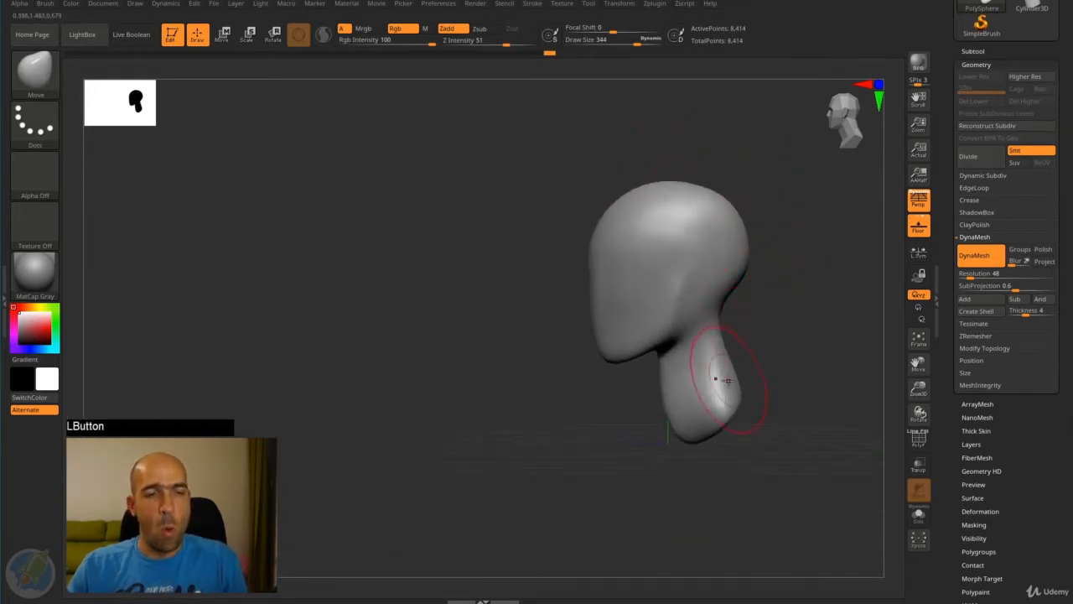
Shape the back, front and lower end of the neck with the Move brush.
left_click_drag(751, 378, 732, 381)
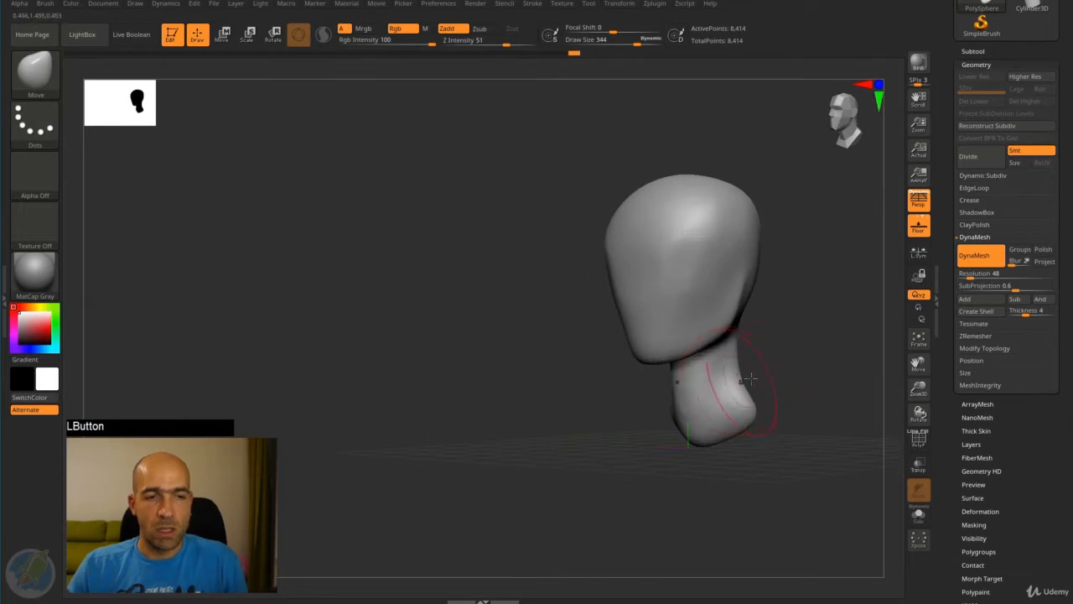
mouse_move(796, 360)
left_mouse_down("alt")
mouse_move(784, 314)
mouse_move(807, 303)
left_mouse_up("alt")
left_click_drag(676, 325, 669, 330)
left_click_drag(693, 424, 700, 458)
left_click_drag(794, 400, 737, 407)
left_click_drag(645, 410, 745, 398)
Adjust the width of the skull, temples and cheeks from the front and three-quarter views with the Move brush.
left_click_drag(791, 289, 758, 440, "alt")
mouse_move(779, 338)
left_mouse_down("shift")
mouse_move(821, 317)
mouse_move(706, 296)
mouse_move(652, 326)
left_mouse_up("shift")
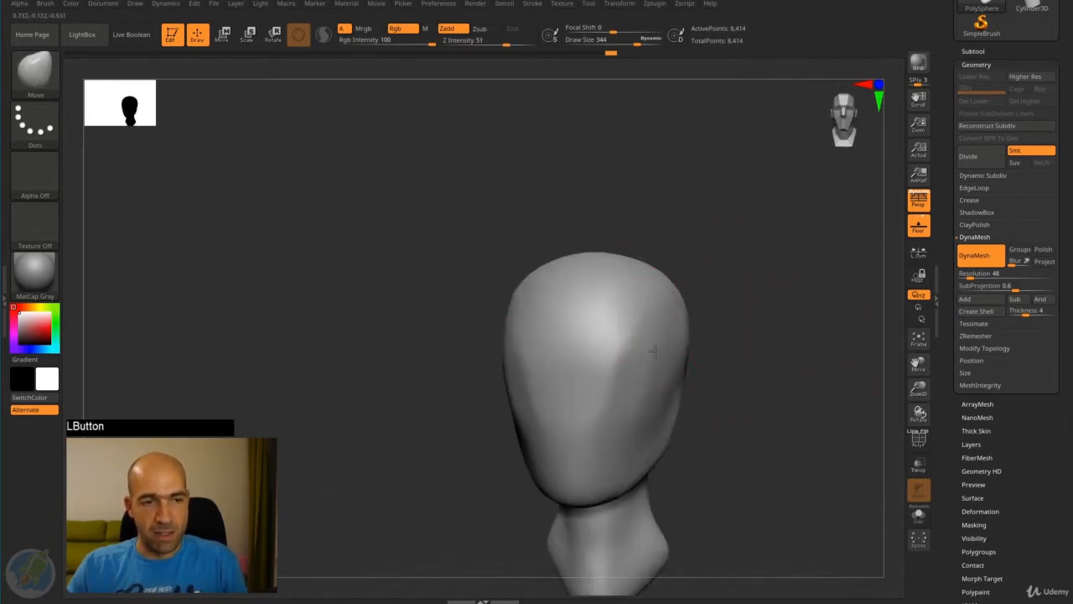
left_click_drag(738, 316, 678, 308)
left_click_drag(698, 310, 762, 311)
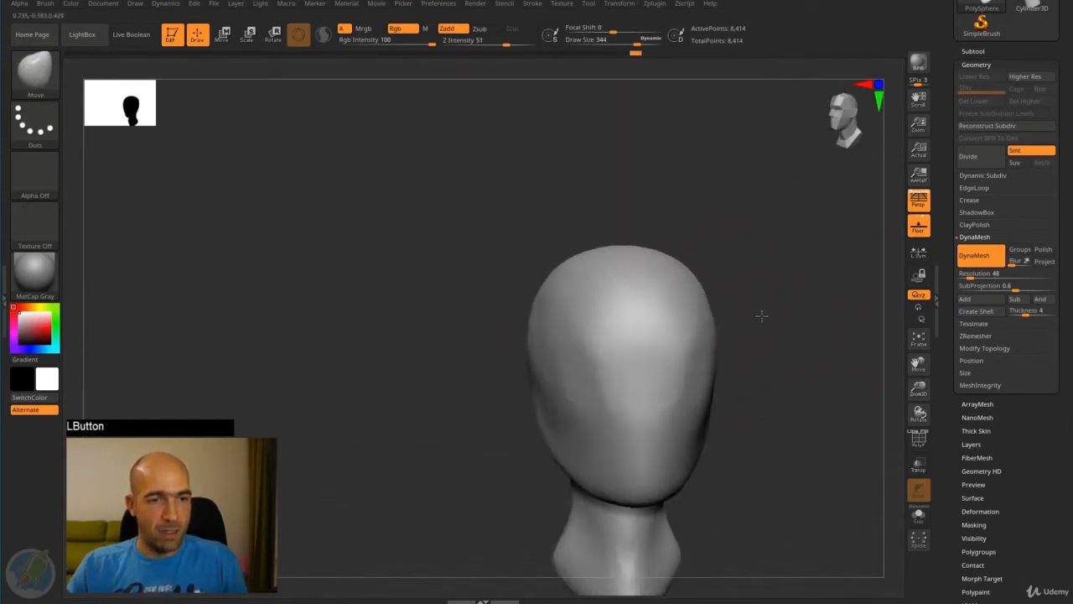
key("shift")
mouse_move(725, 409)
left_mouse_down("alt")
mouse_move(736, 407)
mouse_move(708, 335)
left_mouse_up("alt")
left_click_drag(651, 364, 640, 370)
left_click_drag(724, 364, 627, 377)
key("shift")
Mask an ear-shaped patch on the side of the head and invert the mask.
mouse_move(861, 288)
left_mouse_down("alt")
mouse_move(829, 285)
mouse_move(744, 314)
left_mouse_up("alt")
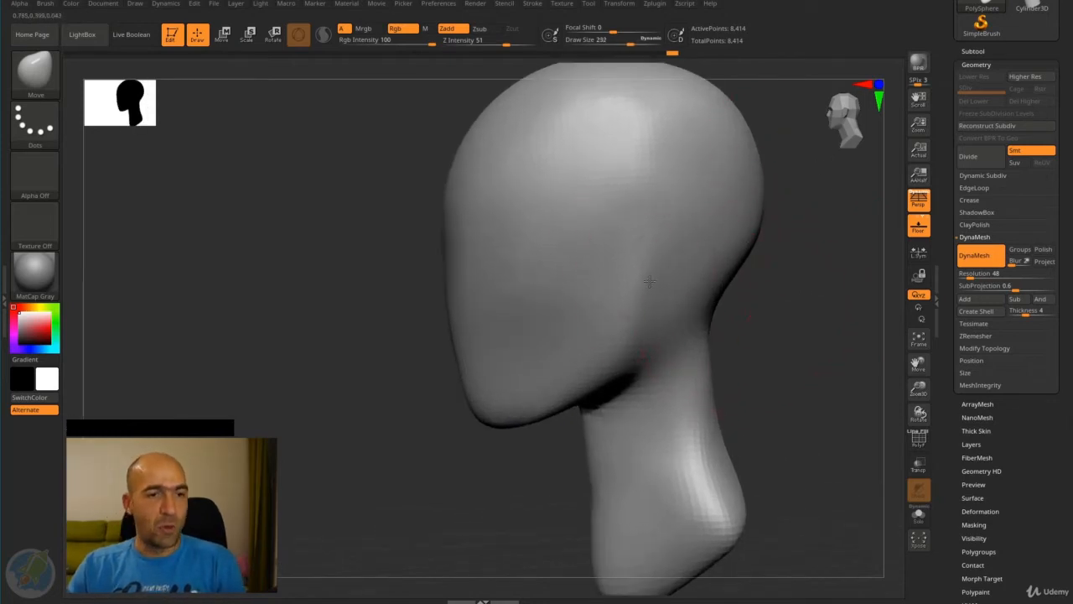
left_click_drag(648, 277, 652, 285, "ctrl")
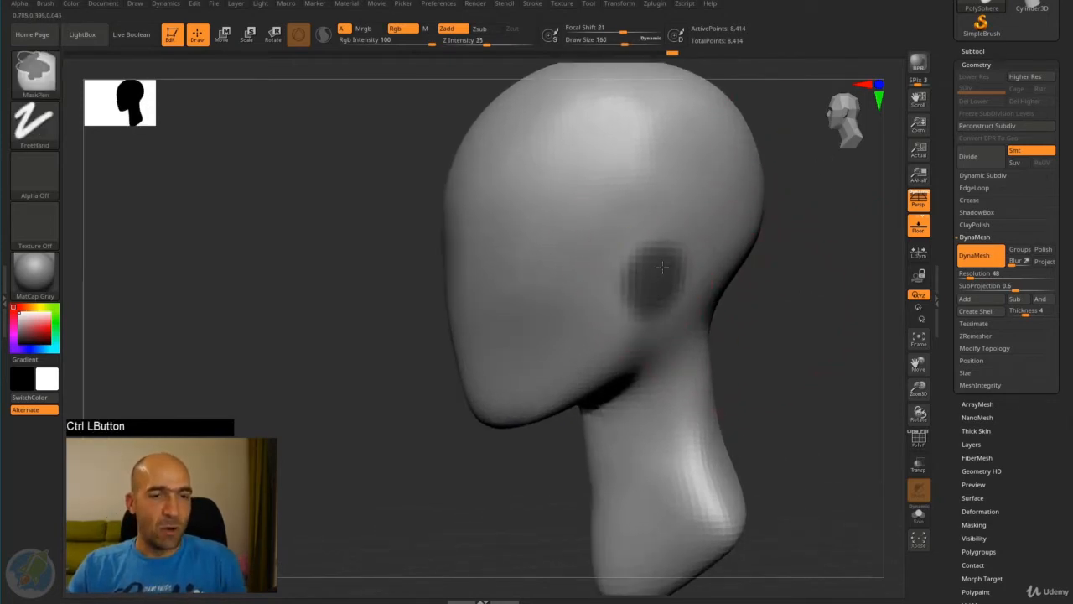
left_click(766, 311, "ctrl+alt")
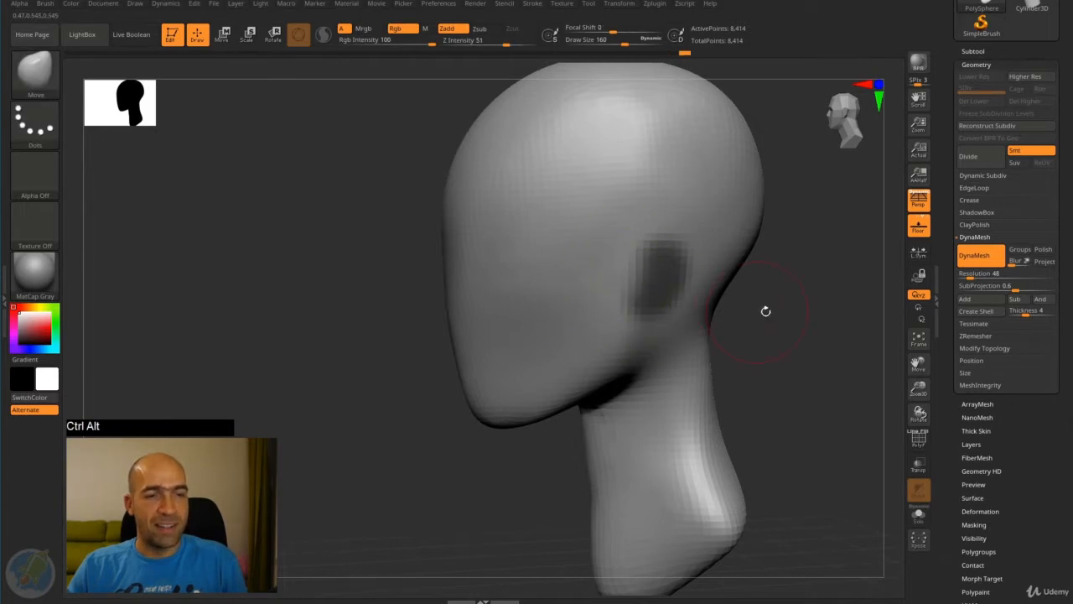
left_click(738, 337, "ctrl")
Pull the unmasked ear patch outward from the head and shape its outline with the Move brush.
mouse_move(766, 311)
left_mouse_down()
mouse_move(781, 325)
mouse_move(743, 307)
mouse_move(759, 304)
left_mouse_up()
key("4")
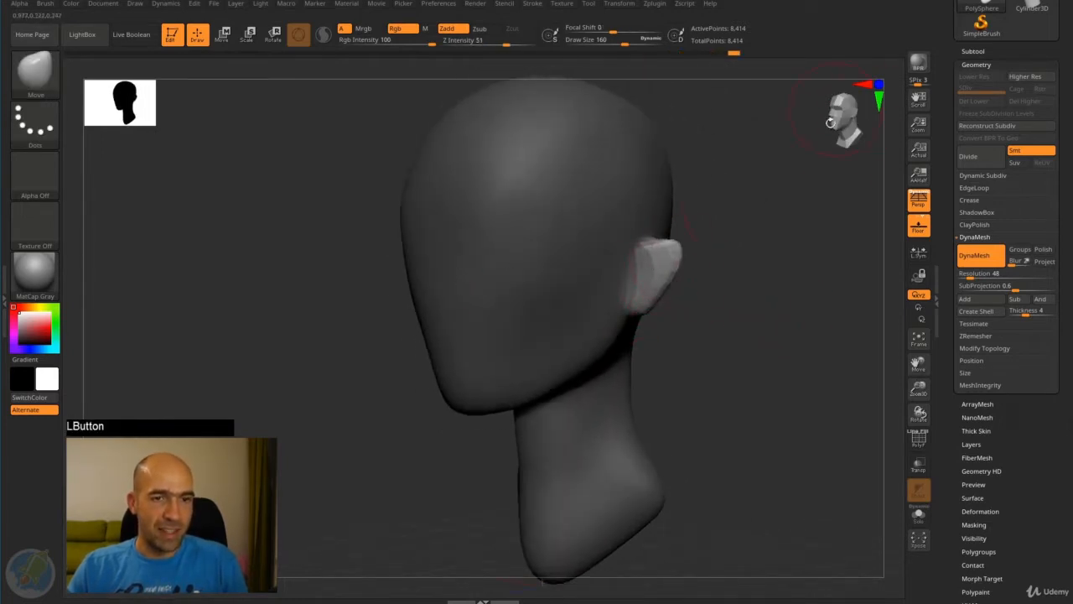
left_click_drag(828, 130, 684, 257)
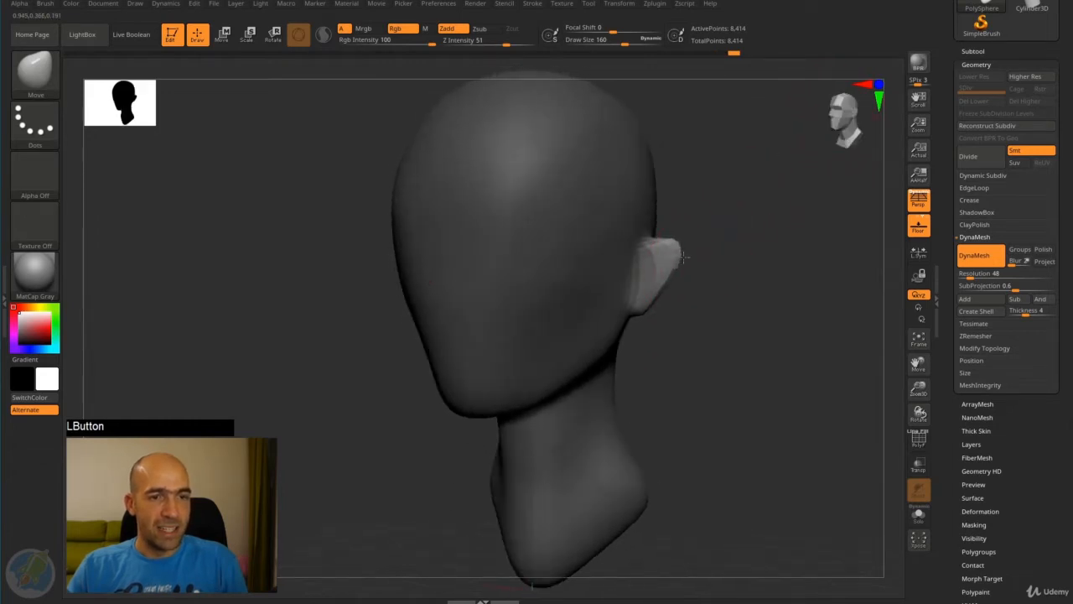
mouse_move(646, 320)
left_mouse_down()
mouse_move(666, 299)
mouse_move(767, 304)
mouse_move(721, 285)
mouse_move(673, 289)
mouse_move(819, 270)
mouse_move(677, 255)
mouse_move(670, 307)
mouse_move(729, 288)
mouse_move(710, 314)
mouse_move(660, 302)
left_mouse_up()
mouse_move(717, 286)
left_mouse_down("alt")
mouse_move(699, 263)
mouse_move(706, 310)
left_mouse_up("alt")
Carve the inner hollow of the ear with the Standard brush.
key("1")
left_click_drag(633, 256, 628, 271, "alt")
mouse_move(714, 303)
left_mouse_down("alt")
mouse_move(719, 261)
mouse_move(726, 269)
left_mouse_up("alt")
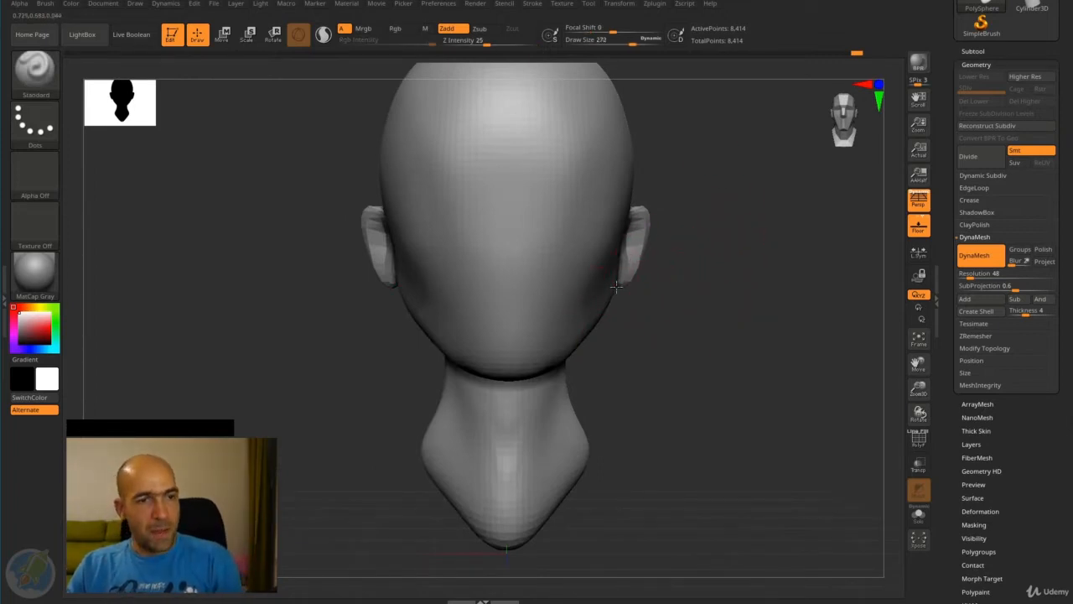
Sculpt the sides of the jaw and cheeks below the ears, using the Standard brush for the broader forms.
key("2")
left_click_drag(615, 292, 606, 296)
left_click_drag(576, 335, 567, 343)
mouse_move(650, 342)
left_mouse_down("alt")
mouse_move(680, 348)
mouse_move(677, 374)
left_mouse_up("alt")
key("1")
mouse_move(625, 329)
left_mouse_down()
mouse_move(449, 326)
mouse_move(470, 376)
mouse_move(408, 338)
mouse_move(469, 338)
left_mouse_up()
mouse_move(764, 325)
left_mouse_down("alt")
mouse_move(729, 280)
mouse_move(719, 323)
left_mouse_up("alt")
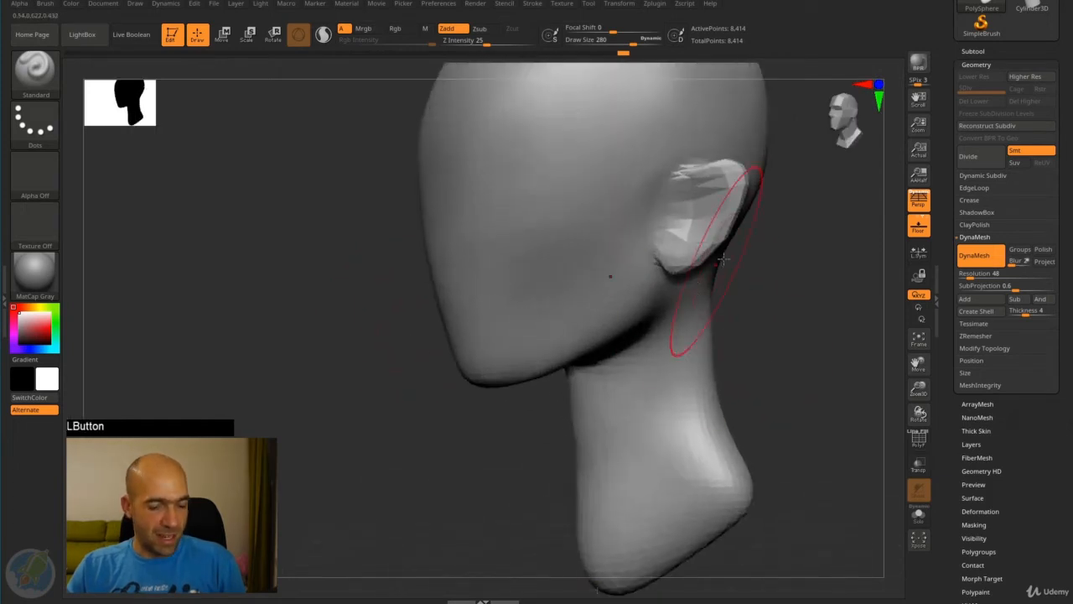
Carve a dent at the temple in front of the ear with the Standard brush and smooth it.
key("4")
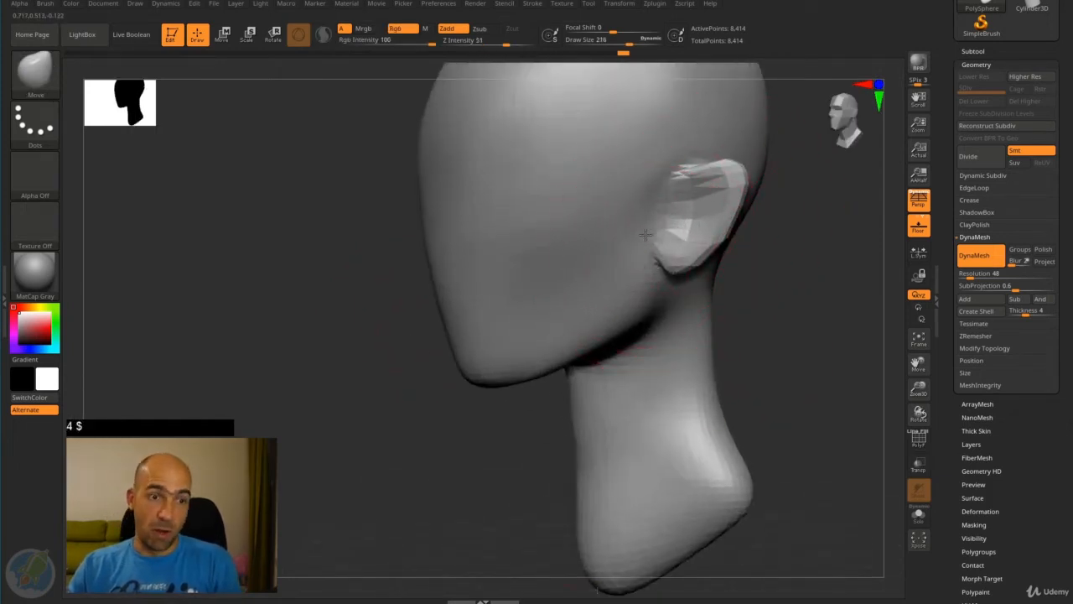
mouse_move(713, 235)
left_mouse_down()
mouse_move(759, 236)
mouse_move(696, 239)
mouse_move(695, 215)
mouse_move(607, 249)
left_mouse_up()
key("b")
key("s")
key("t")
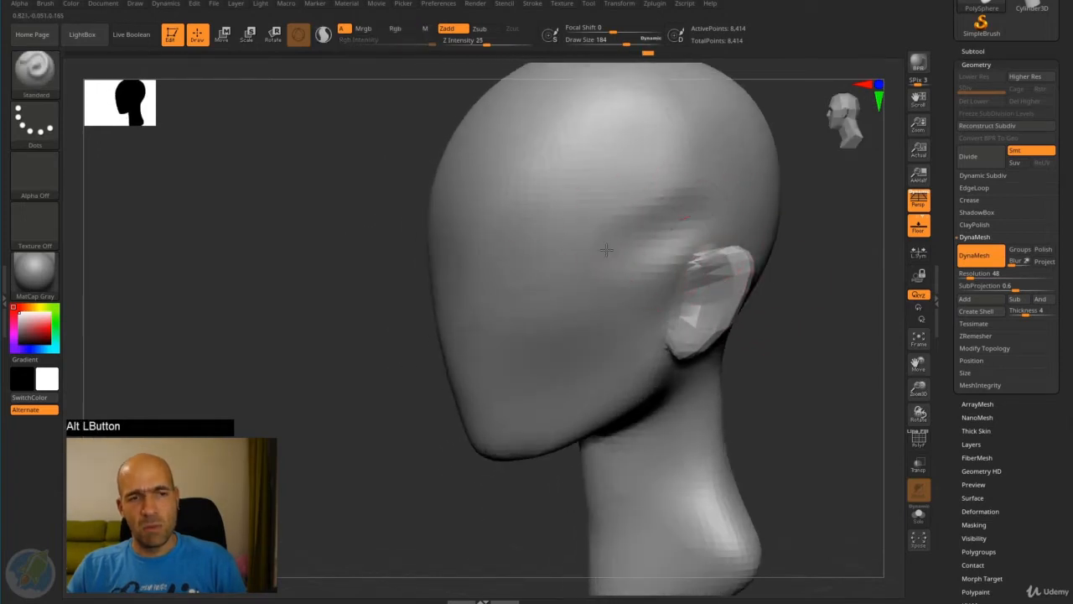
mouse_move(649, 210)
left_mouse_down("shift")
mouse_move(663, 172)
mouse_move(610, 195)
left_mouse_up("shift")
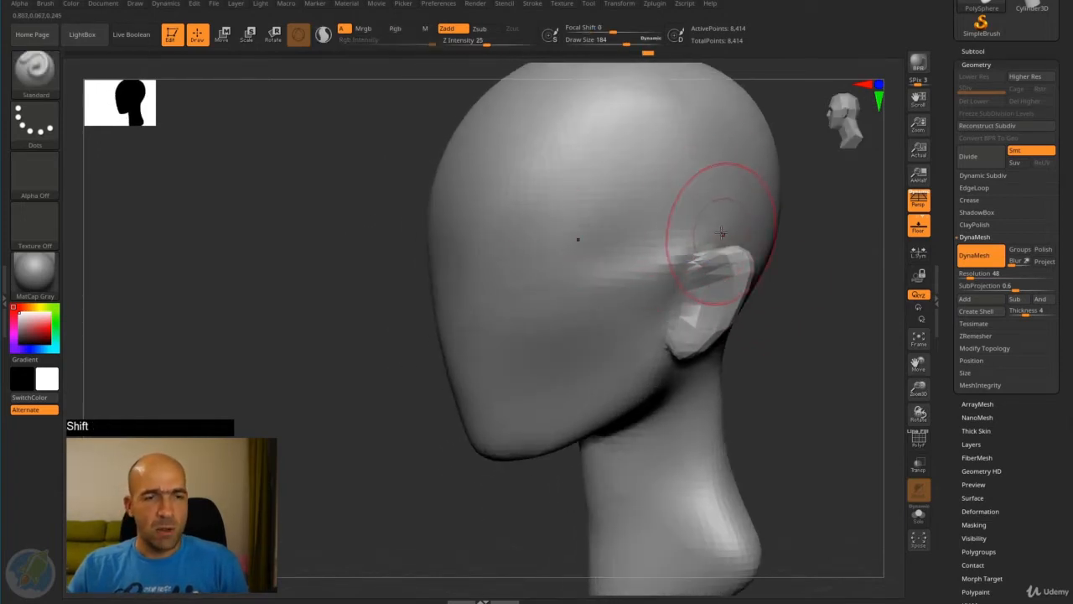
Show the quick-access pop-up with brush, draw size, colour and transform settings over the model.
key("space")
key("space")
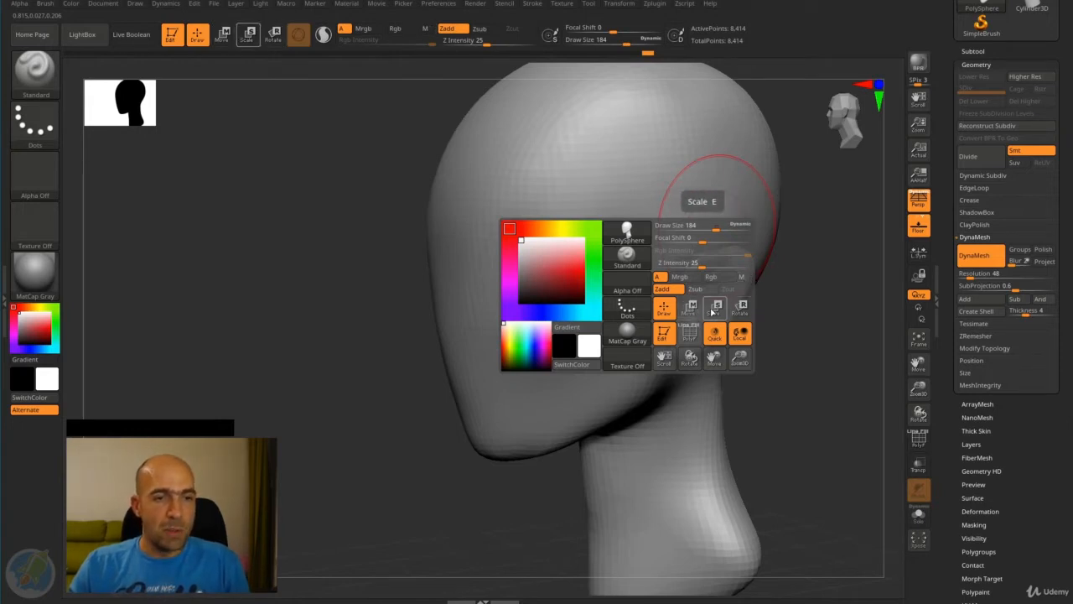
Reshape the area where the ear meets the temple with the Move brush and smooth the side of the head.
left_click_drag(791, 232, 735, 218)
key("4")
left_click_drag(700, 256, 685, 263)
mouse_move(763, 261)
left_mouse_down()
mouse_move(692, 251)
mouse_move(727, 249)
left_mouse_up()
left_click_drag(662, 202, 657, 205, "shift")
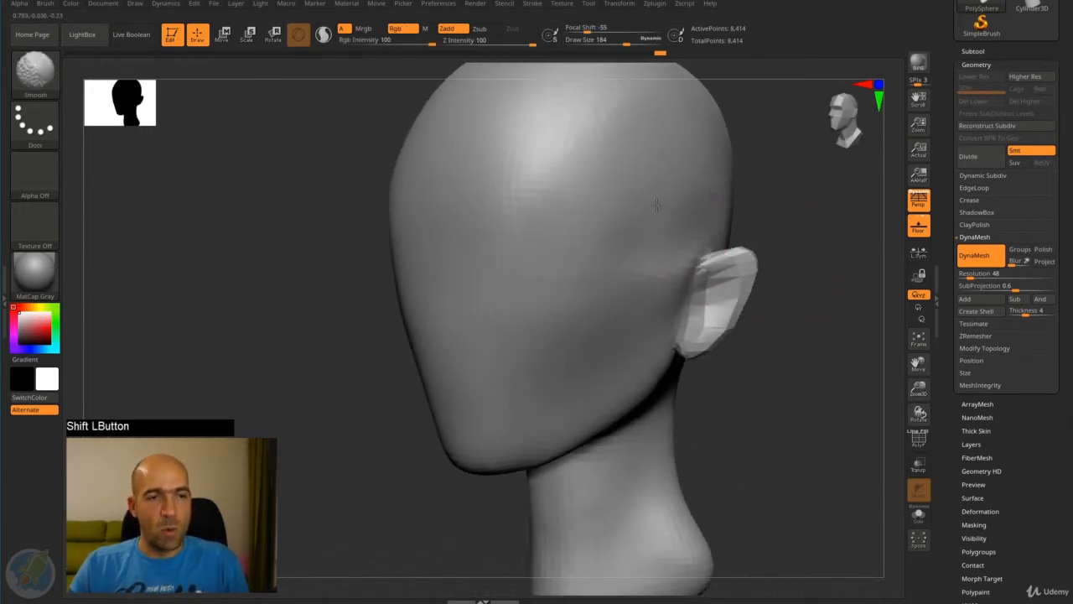
mouse_move(780, 235)
left_mouse_down()
mouse_move(788, 232)
mouse_move(755, 227)
left_mouse_up()
Switch back and forth between the Move gizmo and Draw mode.
key("w")
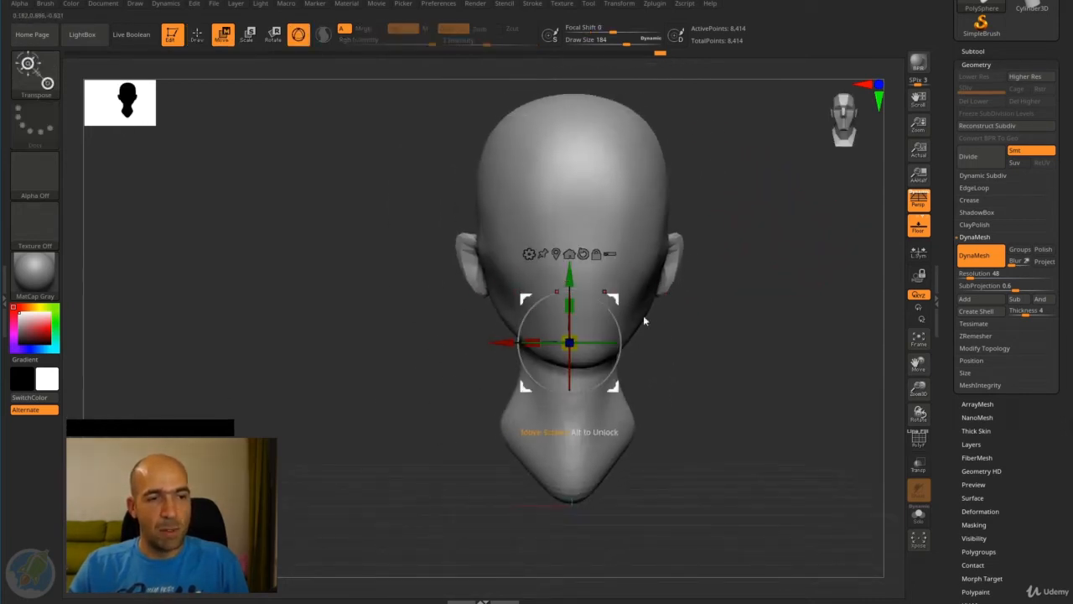
left_click_drag(643, 315, 752, 302)
key("q")
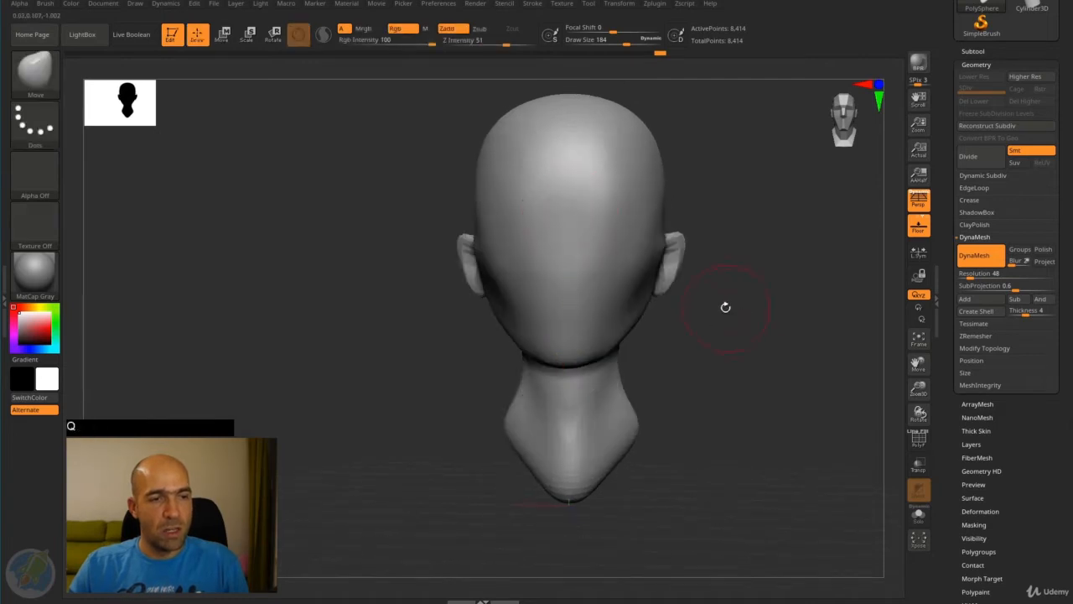
key("w")
key("q")
key("w")
key("q")
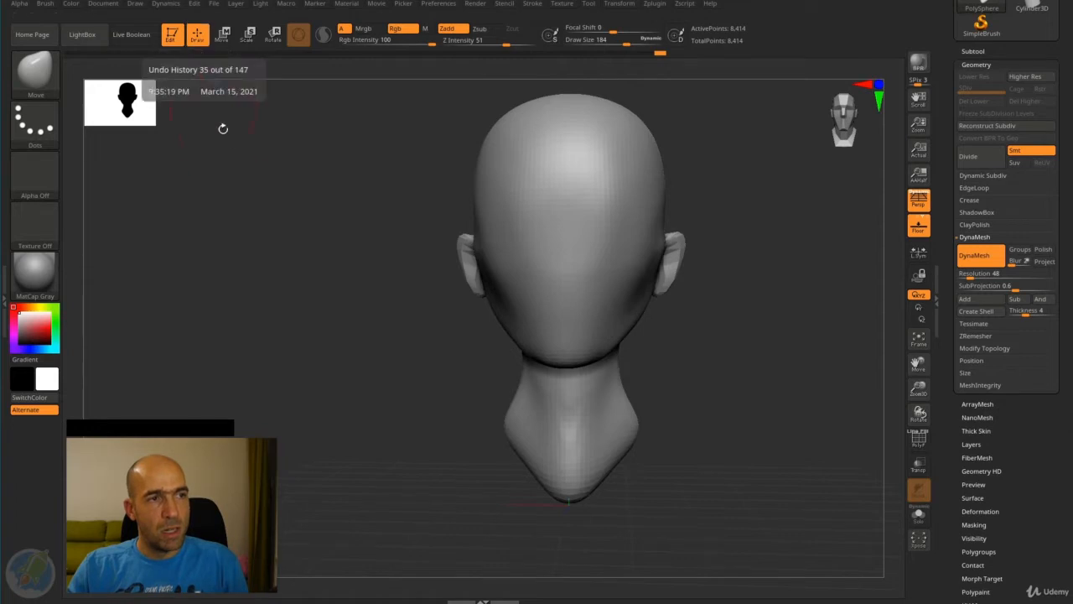
key("w")
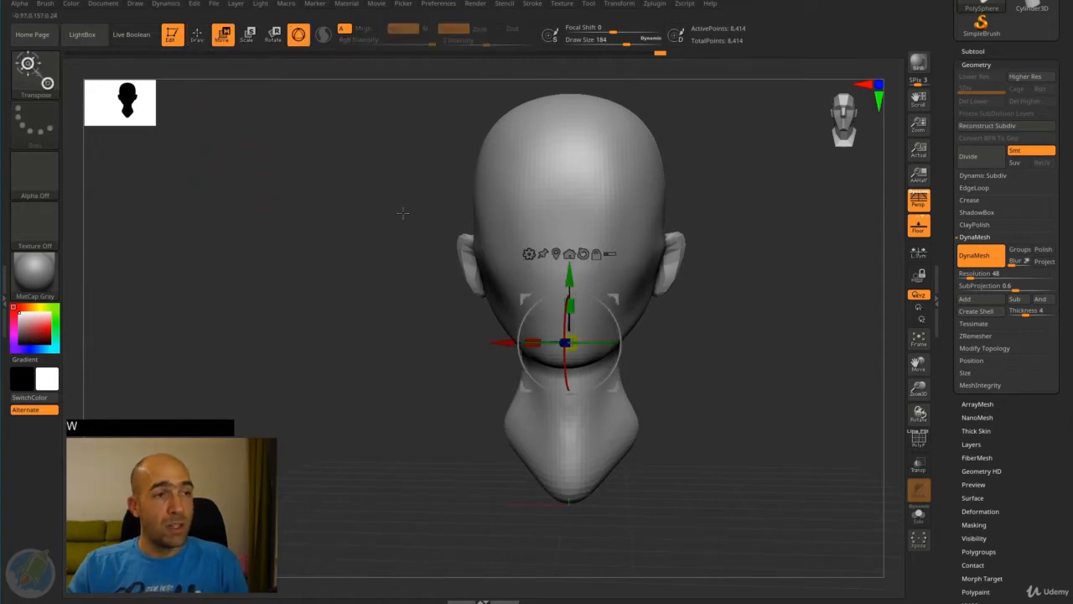
key("q")
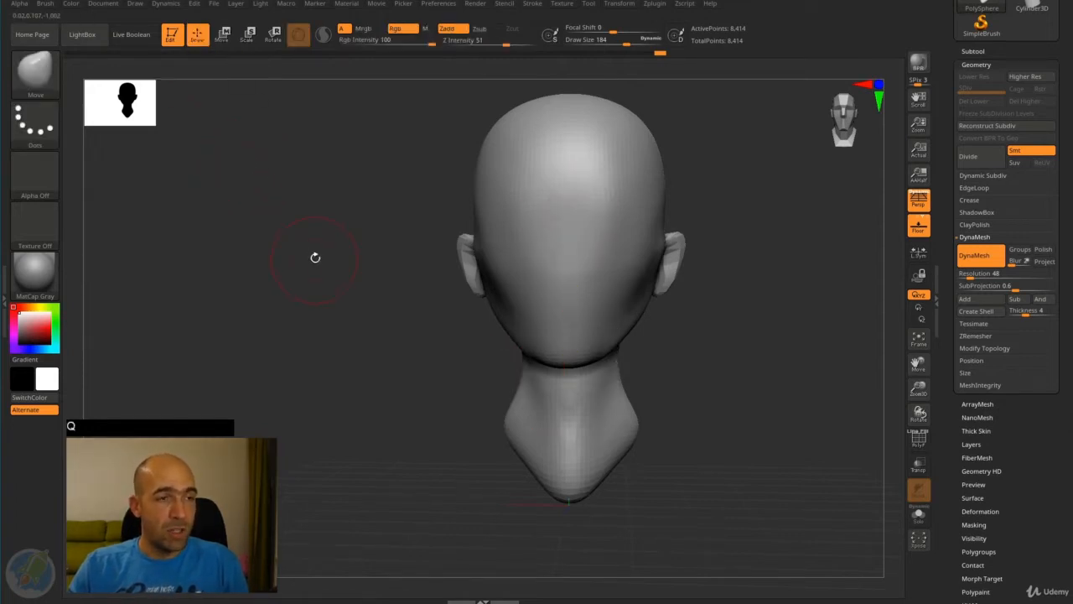
Try moving the whole head upward with the gizmo, undo the move and return to Draw mode.
key("w")
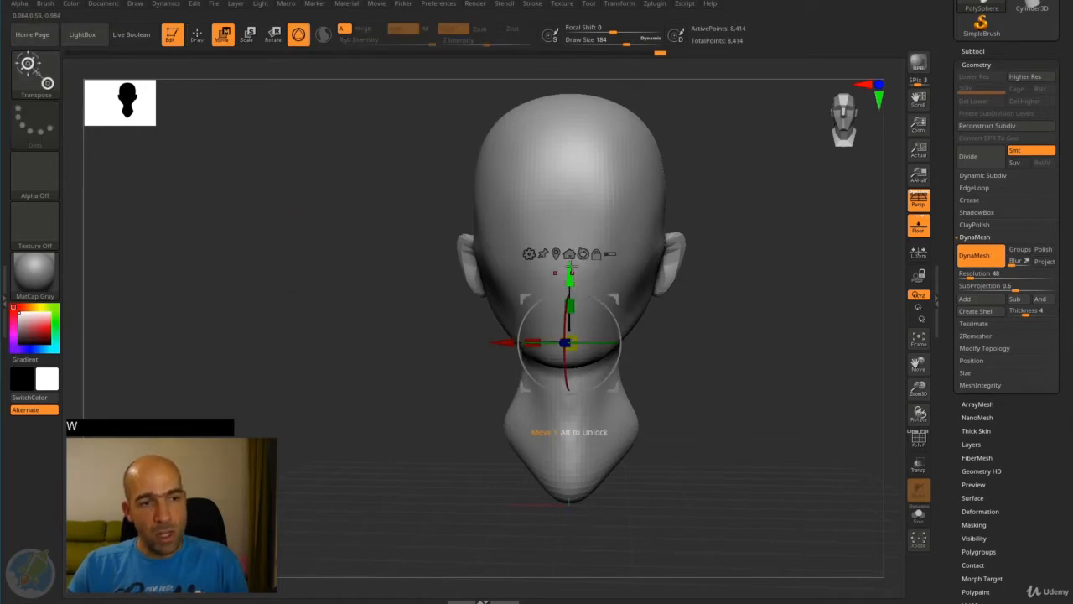
mouse_move(571, 266)
left_mouse_down()
mouse_move(571, 156)
mouse_move(571, 250)
left_mouse_up()
key("ctrl+z")
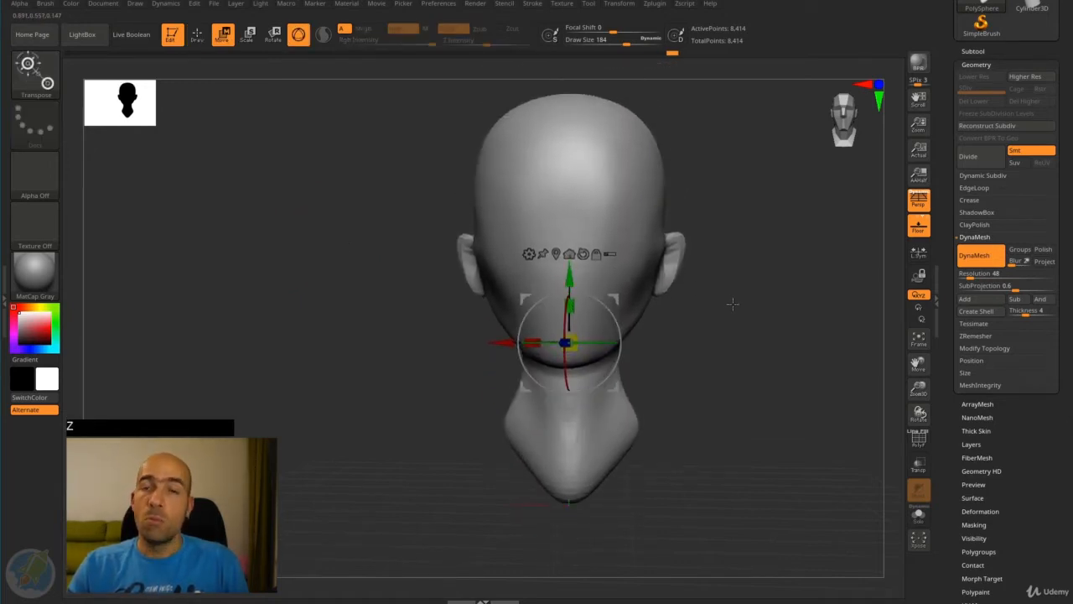
left_click_drag(731, 311, 625, 293)
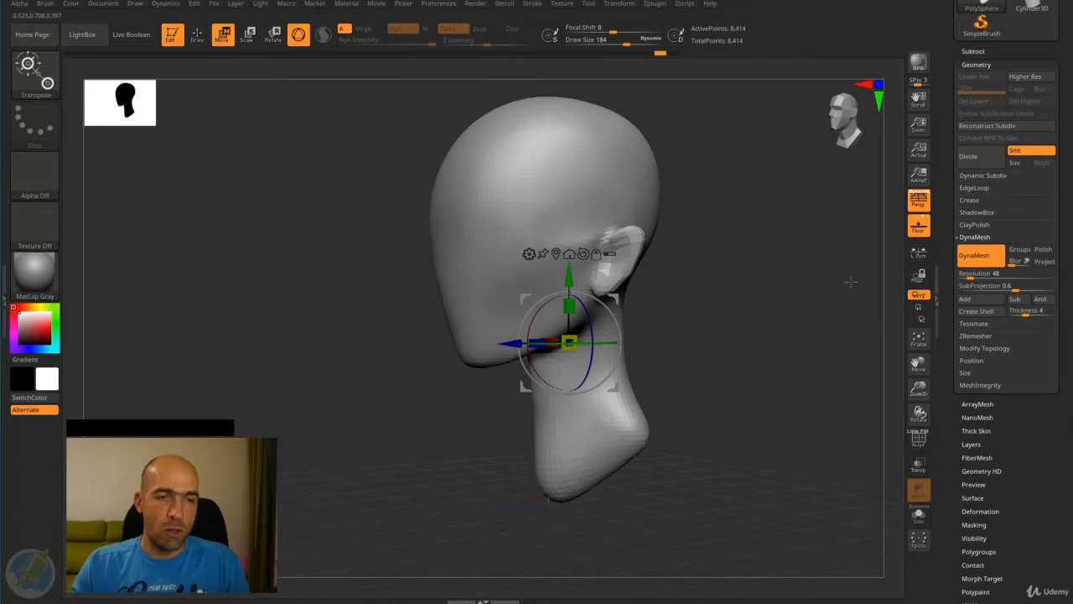
mouse_move(851, 282)
left_mouse_down()
mouse_move(805, 278)
mouse_move(772, 254)
mouse_move(674, 252)
mouse_move(693, 316)
mouse_move(668, 232)
left_mouse_up()
key("q")
Refine the front and back contours of the neck with the Move brush at draw size 292.
key("4")
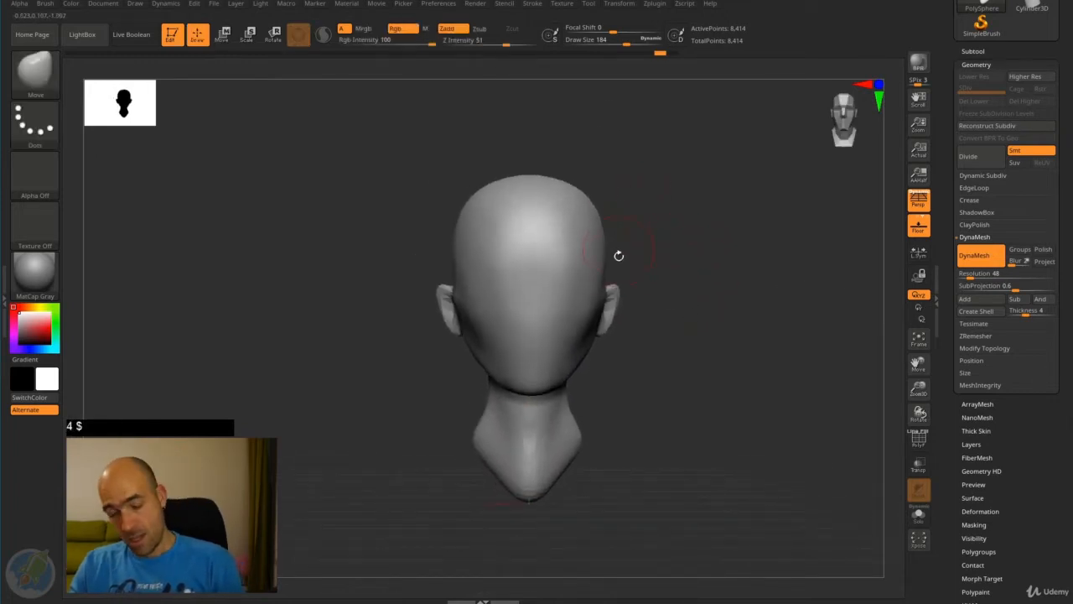
mouse_move(598, 291)
left_mouse_down()
mouse_move(604, 267)
mouse_move(587, 276)
mouse_move(688, 285)
mouse_move(707, 311)
left_mouse_up()
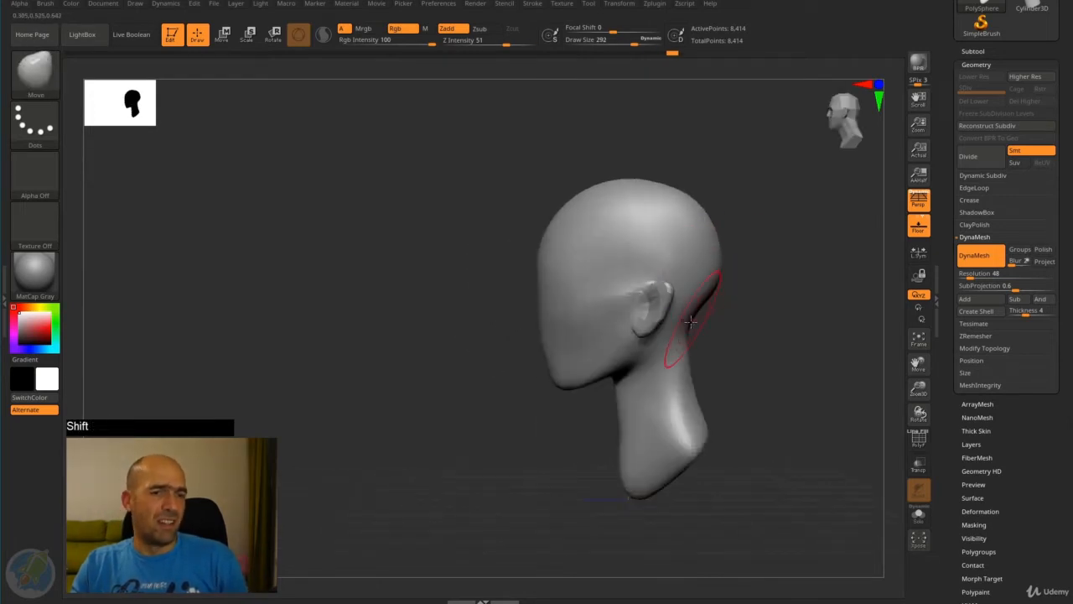
mouse_move(680, 370)
left_mouse_down()
mouse_move(703, 440)
mouse_move(696, 401)
left_mouse_up()
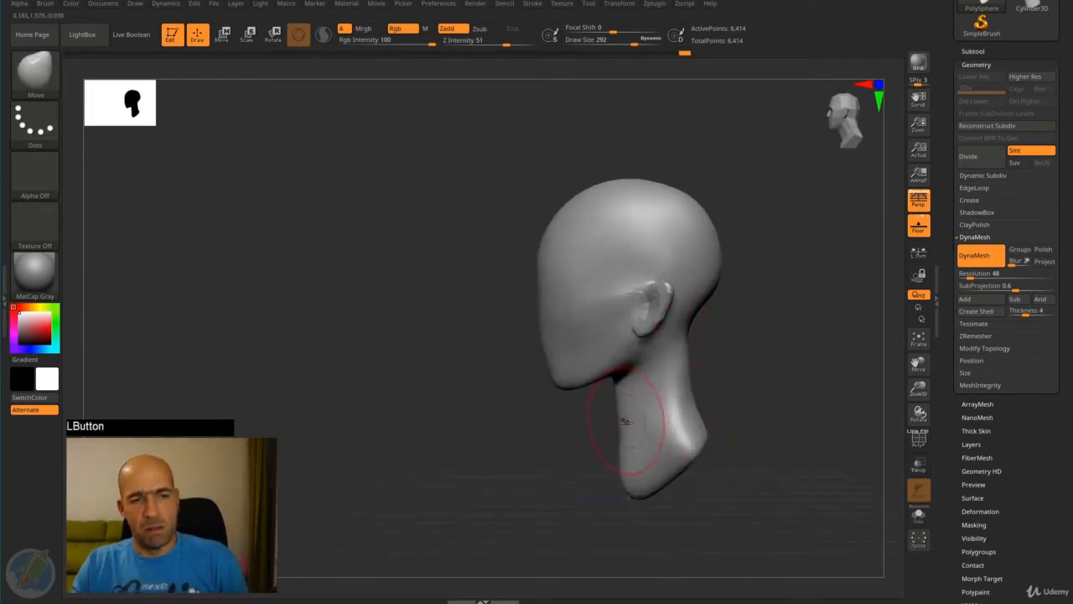
left_click_drag(624, 454, 628, 443)
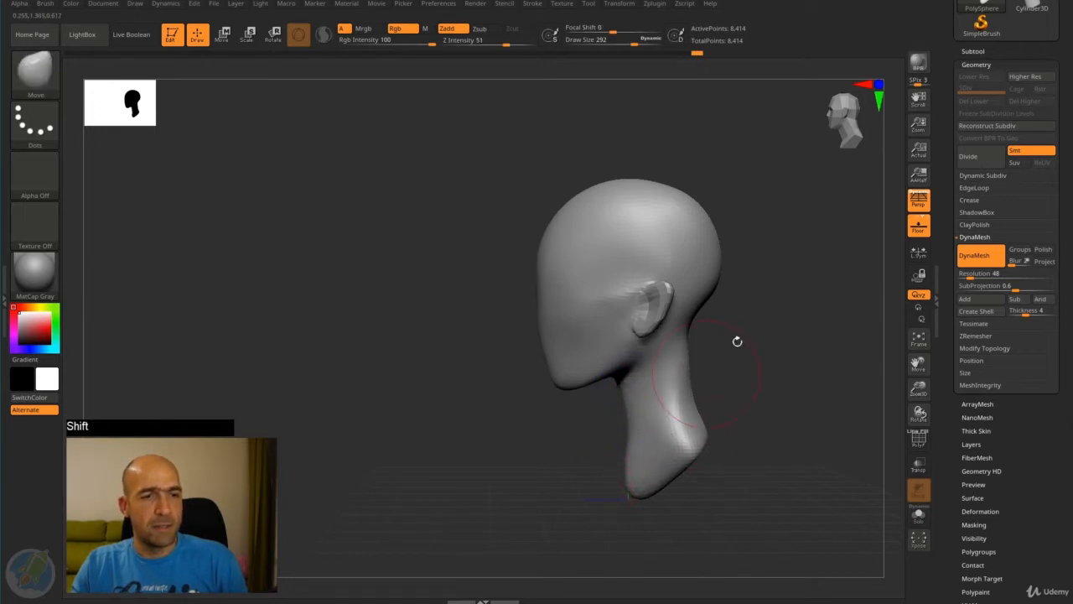
left_click_drag(735, 341, 774, 311, "shift")
left_click_drag(774, 311, 800, 301)
Build up the upper rim of the ear with inverted DamStandard strokes.
key("2")
left_click_drag(712, 220, 702, 226, "alt")
mouse_move(696, 231)
left_mouse_down("alt")
mouse_move(683, 238)
mouse_move(706, 232)
left_mouse_up("alt")
left_click_drag(790, 229, 810, 228)
left_click_drag(810, 228, 805, 245, "alt")
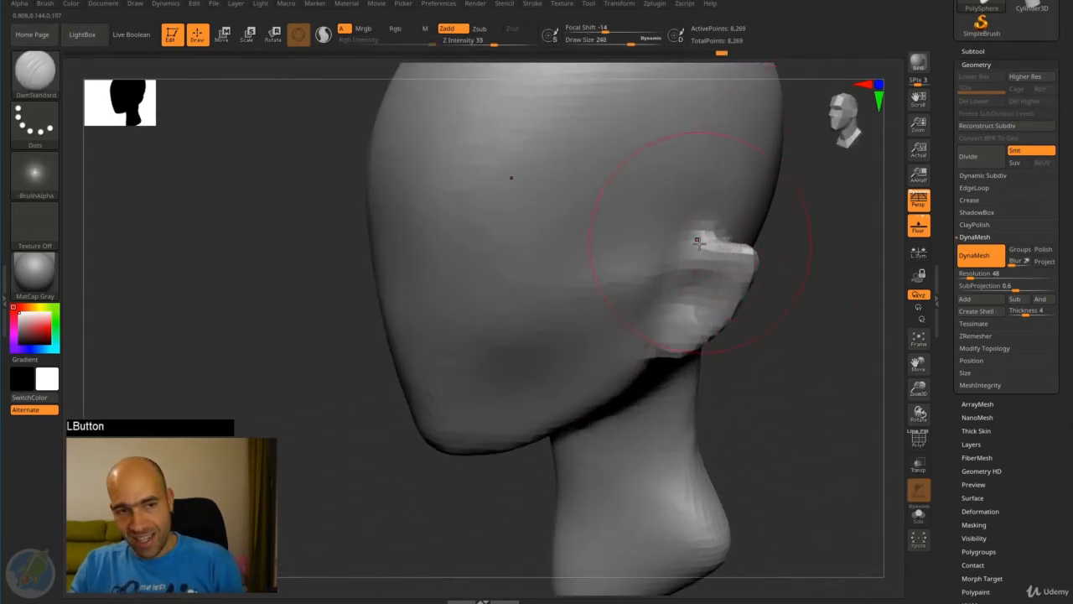
Define the ear's outer rim and raise its inner form with a smaller inverted DamStandard brush.
key("7")
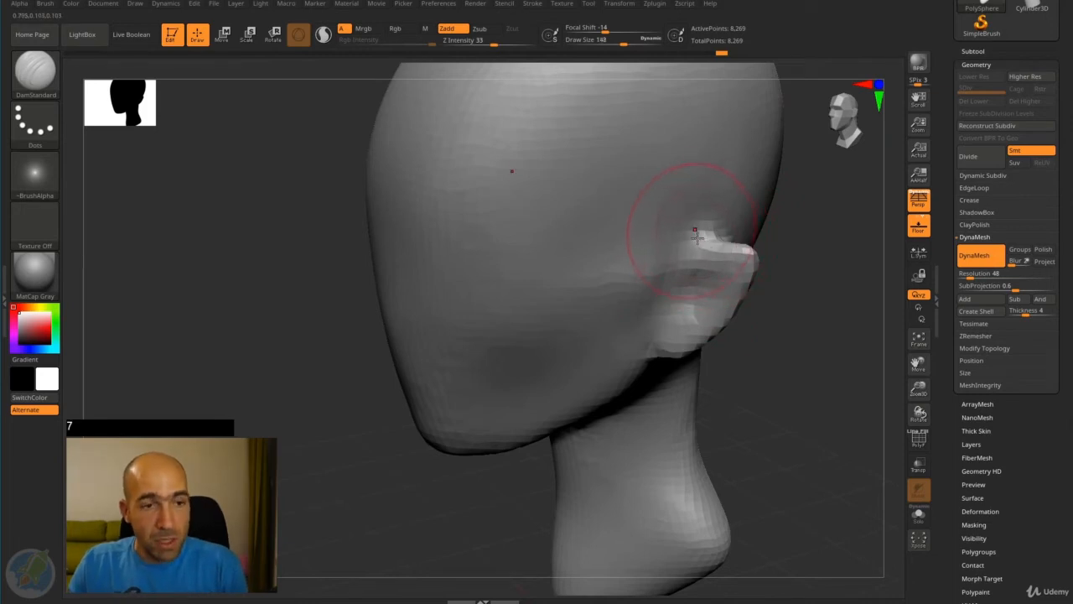
mouse_move(732, 244)
left_mouse_down("alt")
mouse_move(706, 237)
mouse_move(680, 248)
mouse_move(688, 244)
left_mouse_up("alt")
mouse_move(800, 258)
left_mouse_down()
mouse_move(811, 264)
mouse_move(797, 267)
left_mouse_up()
left_click_drag(743, 250, 703, 240, "alt")
mouse_move(678, 309)
left_mouse_down("alt")
mouse_move(709, 274)
mouse_move(691, 294)
left_mouse_up("alt")
left_click_drag(803, 280, 794, 289)
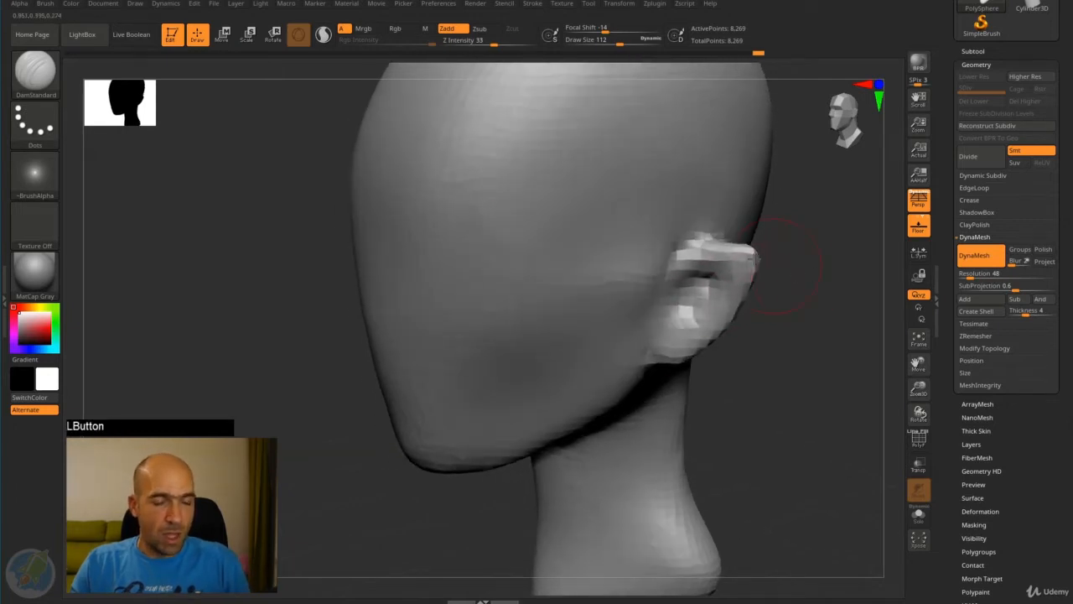
Adjust the ear's upper rim and outer contour with the Move brush at draw size 112.
key("b")
key("m")
key("v")
left_click_drag(723, 246, 720, 237)
left_click_drag(747, 271, 731, 276)
mouse_move(744, 322)
left_mouse_down()
mouse_move(774, 304)
mouse_move(761, 305)
left_mouse_up()
left_click_drag(701, 244, 701, 249)
left_click_drag(771, 278, 797, 281, "shift")
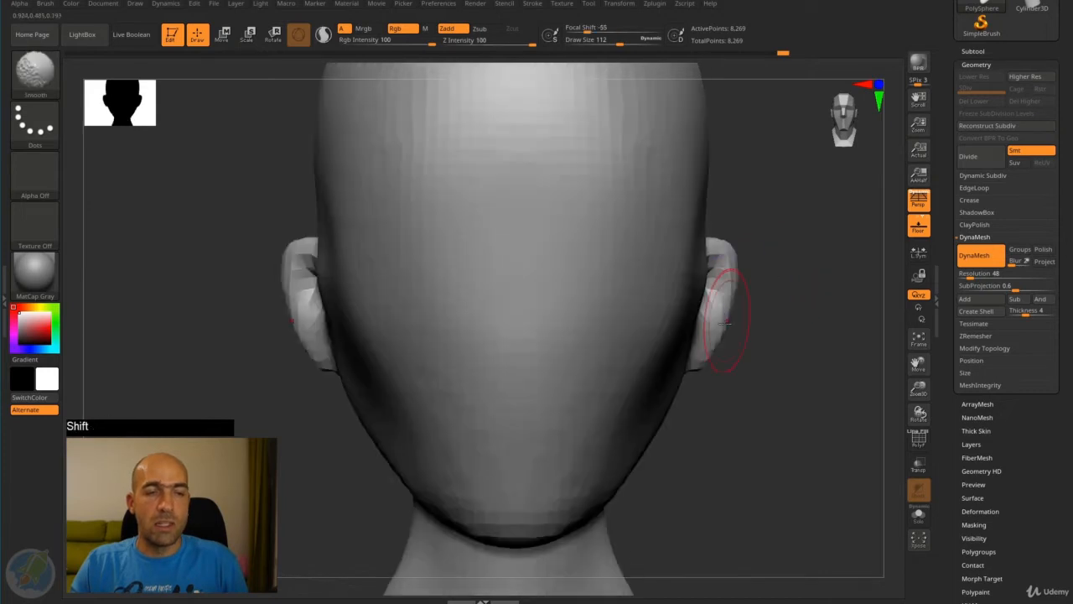
Refine the side contours of the neck with the Move brush at draw size 204.
left_click_drag(700, 363, 680, 286)
left_click_drag(767, 333, 749, 274, "alt")
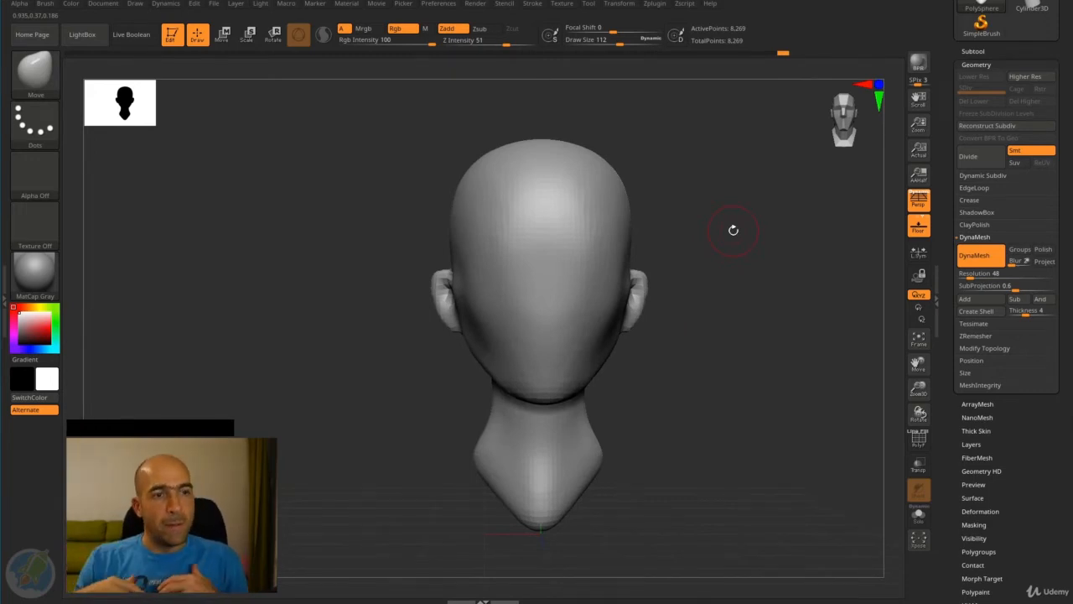
left_click_drag(689, 327, 605, 296, "alt")
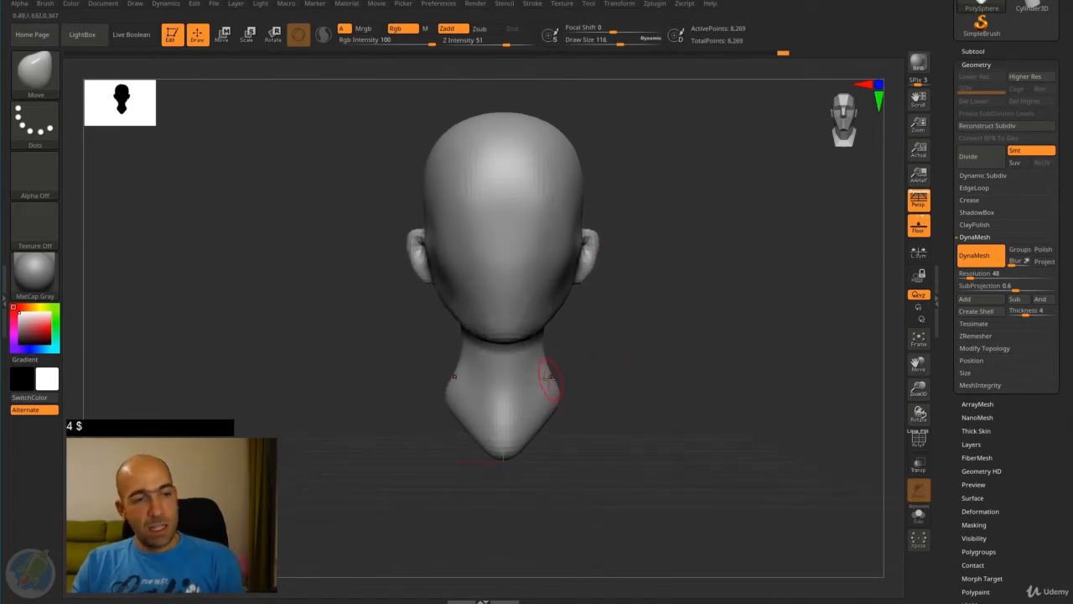
key("4")
left_click_drag(555, 386, 551, 396)
mouse_move(604, 344)
left_mouse_down()
mouse_move(618, 354)
mouse_move(595, 355)
left_mouse_up()
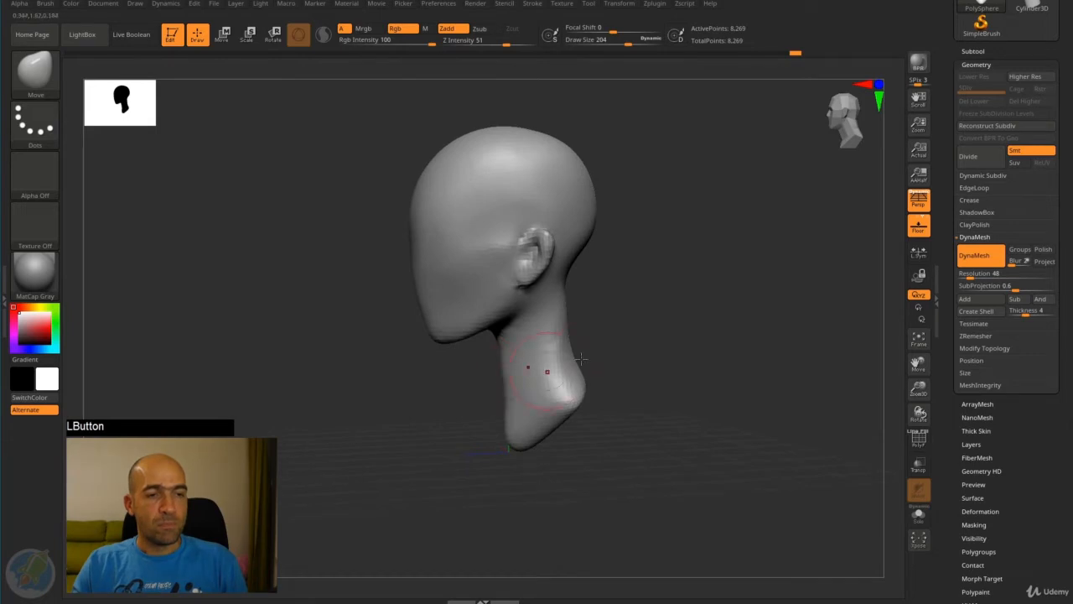
left_click_drag(641, 328, 666, 341)
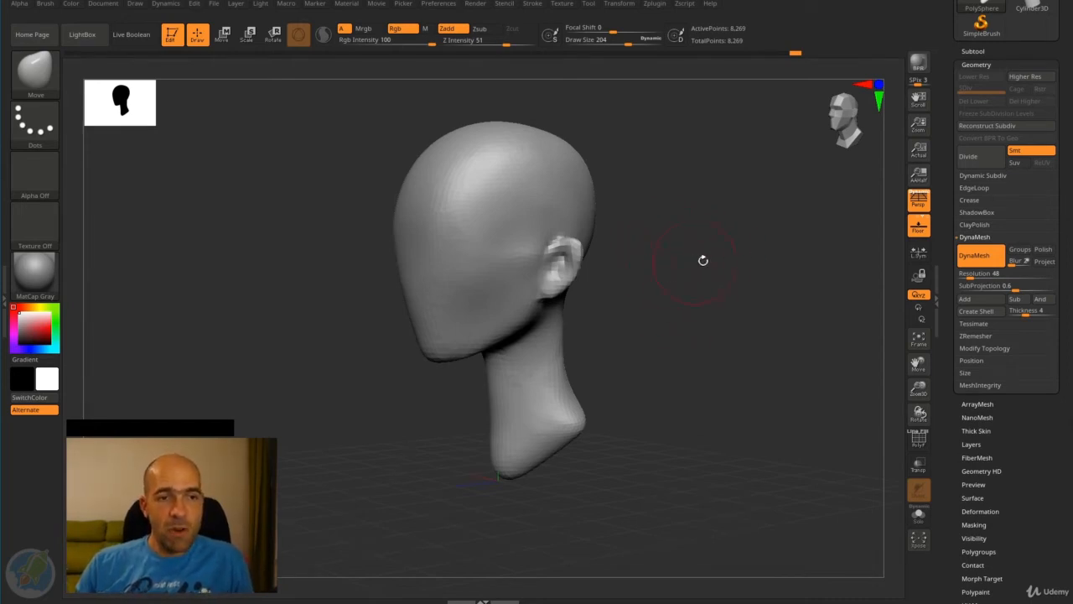
Examine the head and neck shape from the back, side, top and front.
left_click_drag(679, 275, 786, 295)
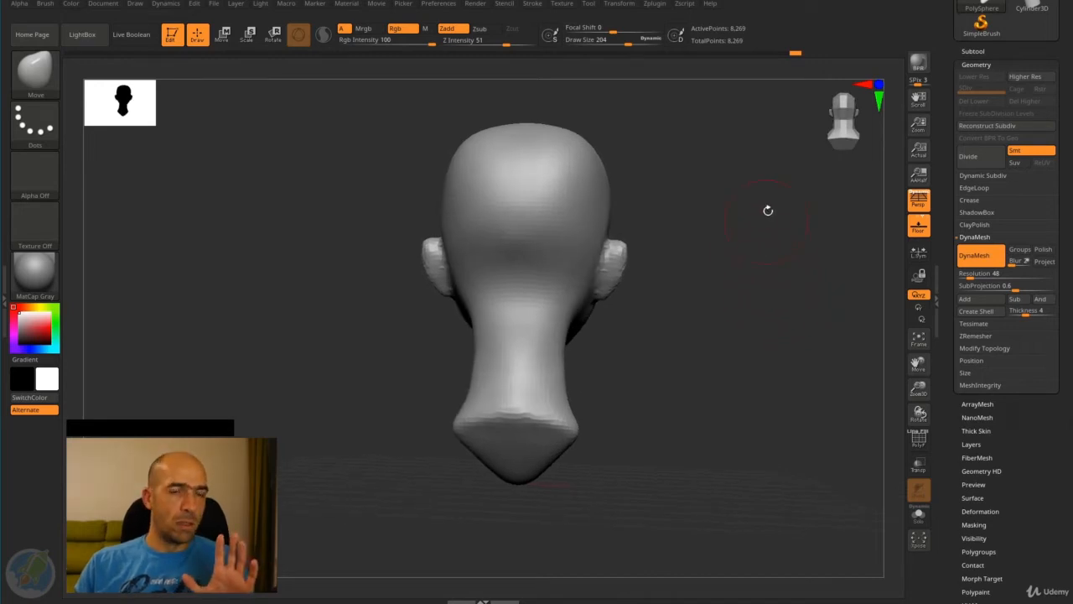
left_click_drag(768, 210, 546, 195)
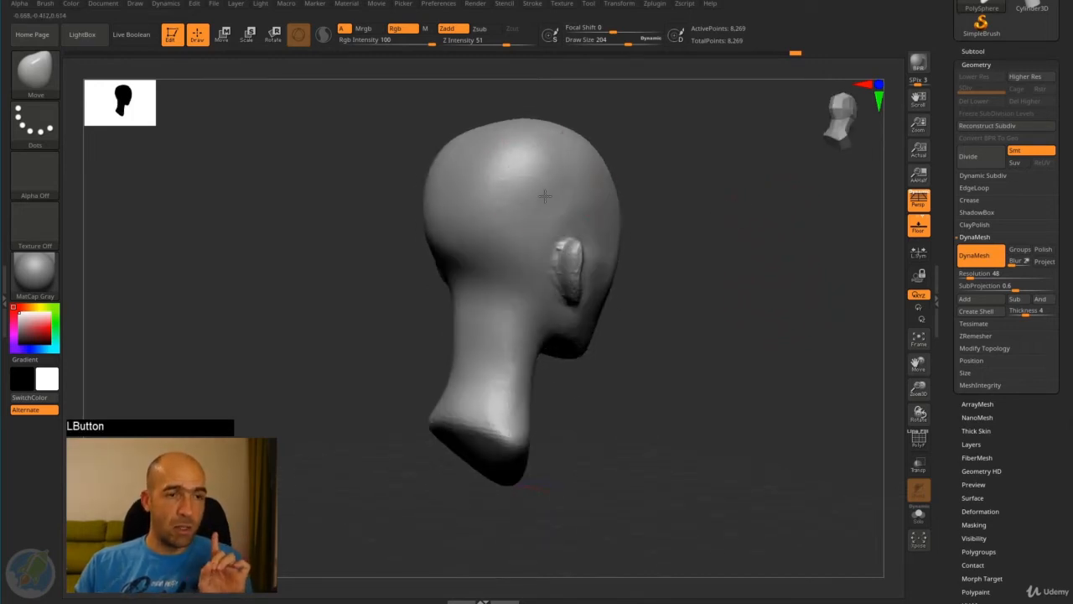
key("ctrl+z")
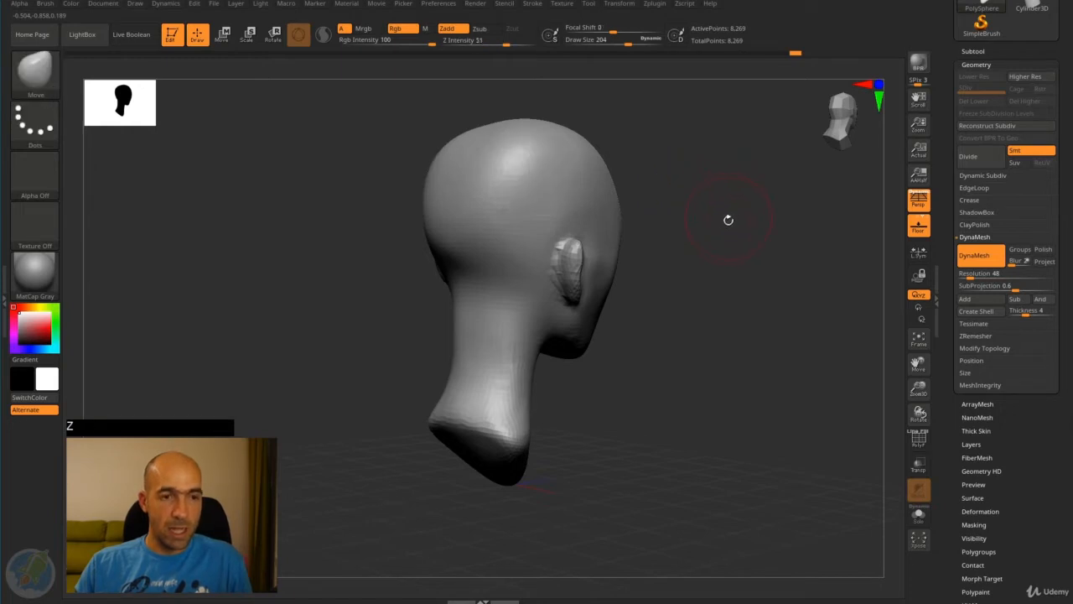
mouse_move(729, 218)
left_mouse_down()
mouse_move(728, 188)
mouse_move(778, 218)
mouse_move(811, 201)
mouse_move(731, 192)
mouse_move(755, 202)
mouse_move(721, 207)
mouse_move(807, 222)
mouse_move(776, 251)
mouse_move(676, 222)
mouse_move(570, 244)
mouse_move(513, 400)
mouse_move(666, 324)
mouse_move(658, 327)
left_mouse_up()
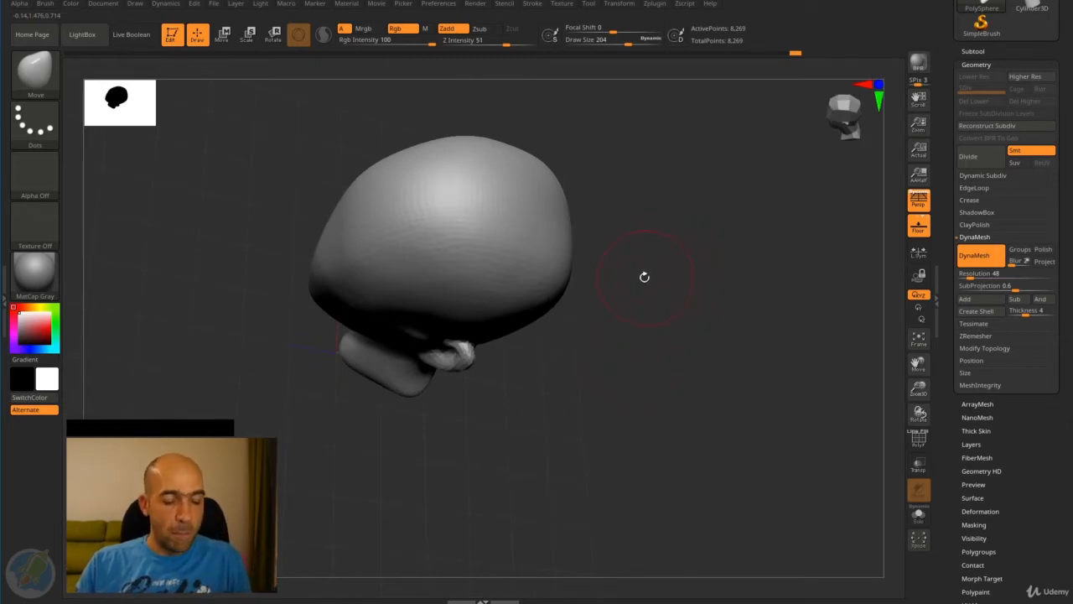
mouse_move(644, 323)
left_mouse_down()
mouse_move(642, 293)
mouse_move(706, 297)
mouse_move(743, 309)
mouse_move(637, 319)
mouse_move(672, 323)
mouse_move(680, 311)
mouse_move(737, 322)
mouse_move(670, 334)
mouse_move(727, 338)
left_mouse_up()
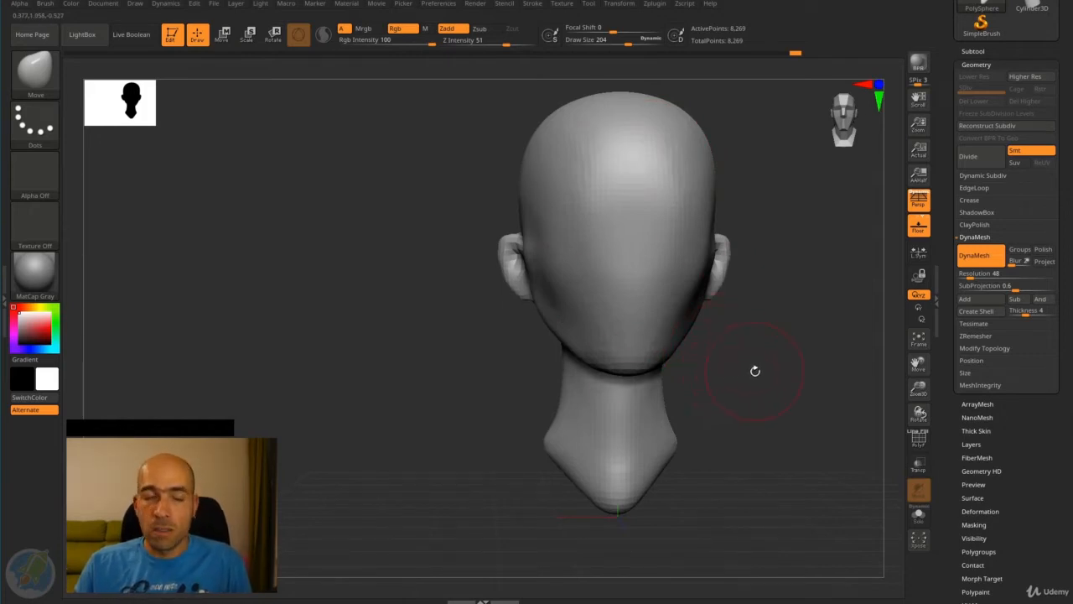
left_click_drag(818, 325, 671, 307, "alt")
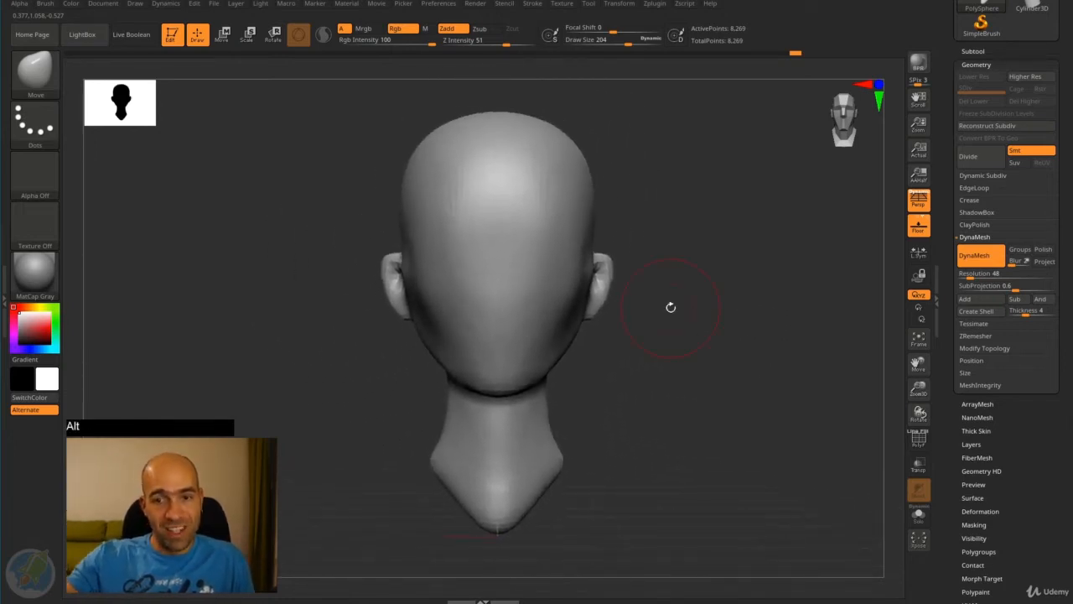
left_click_drag(762, 318, 727, 287, "alt")
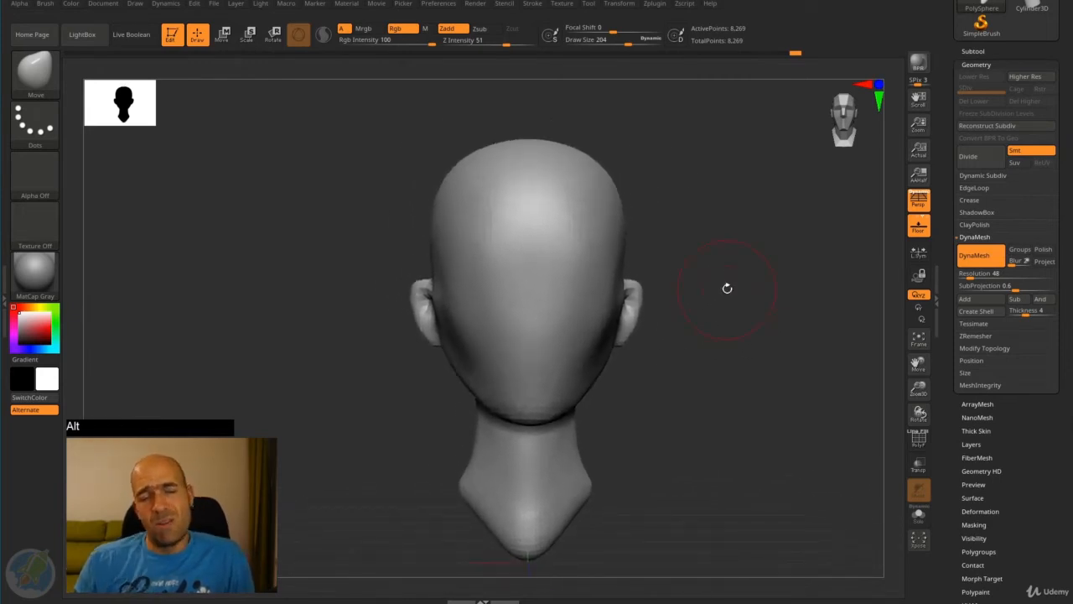
mouse_move(762, 322)
left_mouse_down()
mouse_move(738, 337)
mouse_move(770, 335)
mouse_move(755, 341)
left_mouse_up()
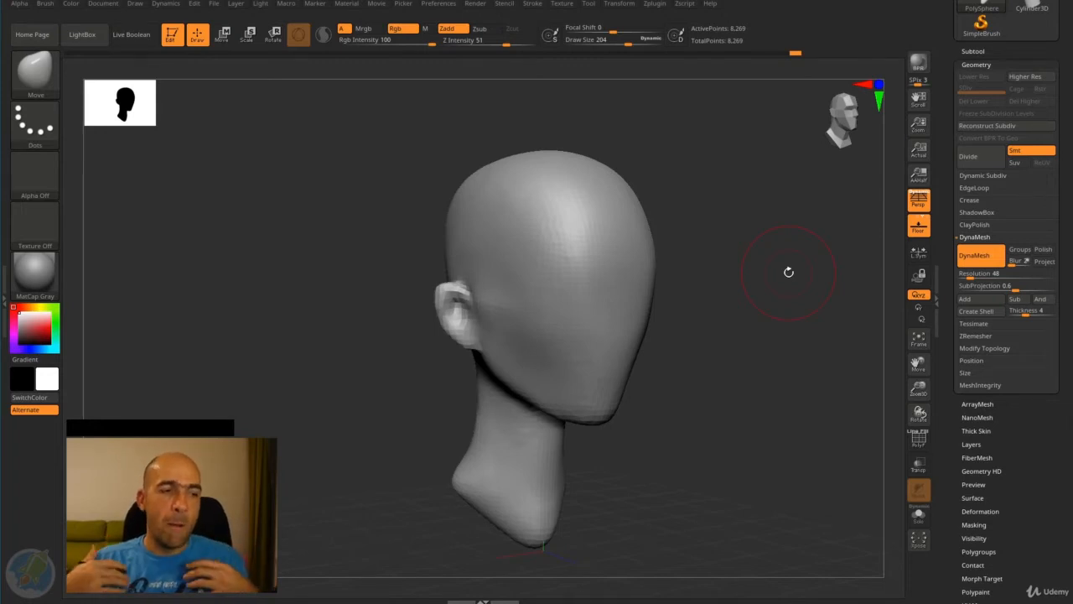
left_click_drag(741, 319, 716, 296)
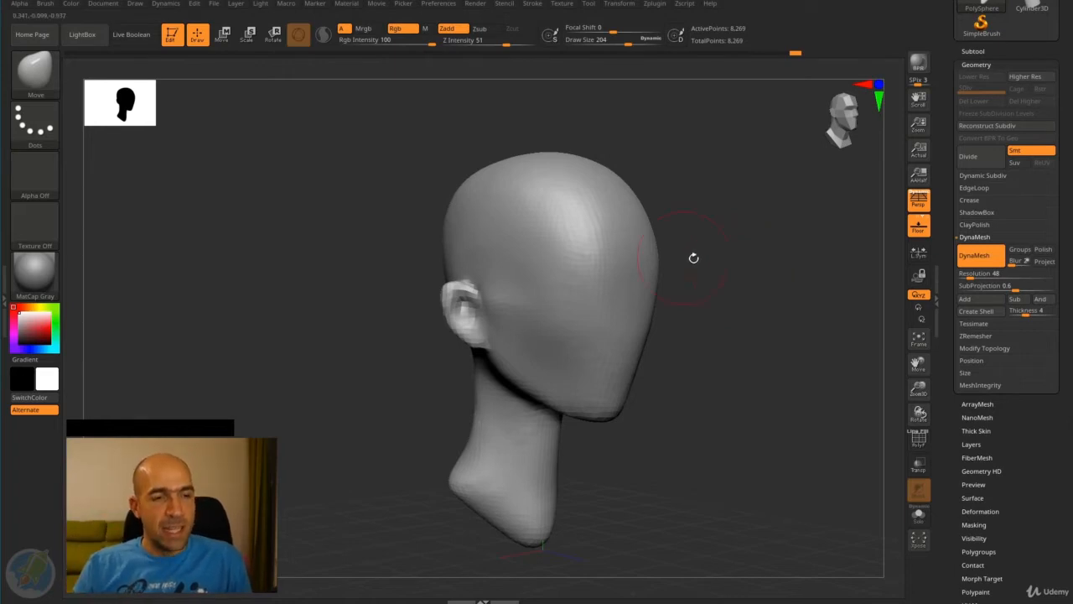
left_click_drag(693, 256, 623, 253)
Fit the mesh to the view and inspect the head's proportions from front and three-quarter angles.
left_click_drag(546, 334, 540, 362)
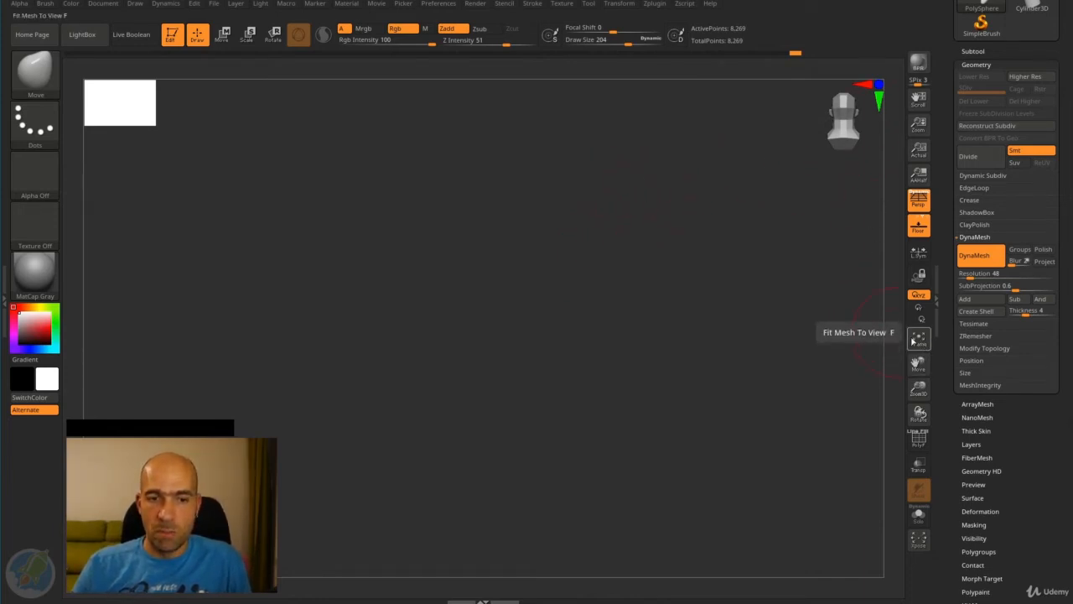
key("f")
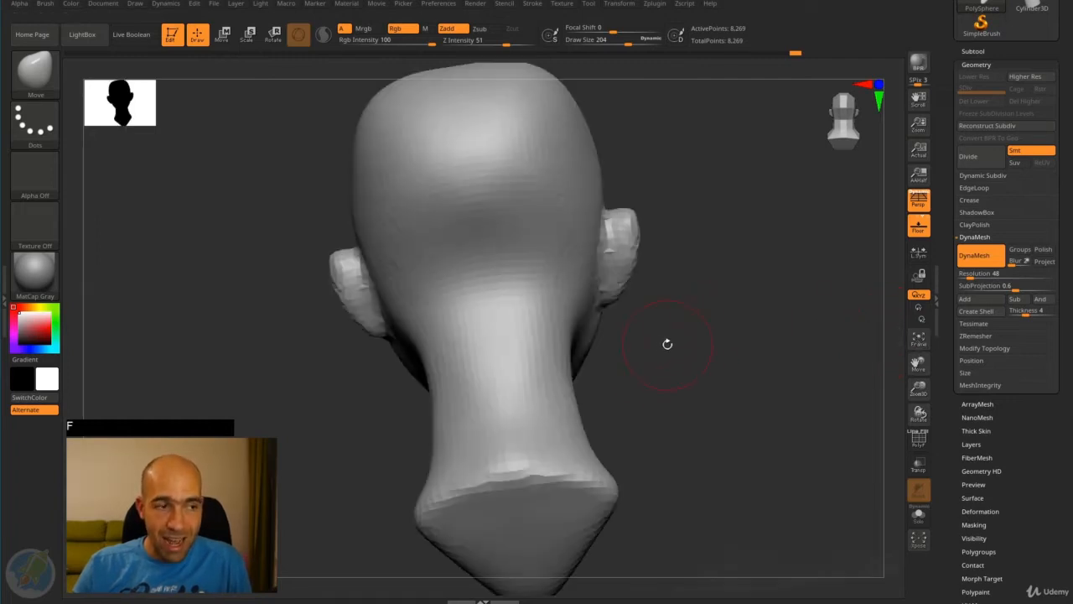
mouse_move(693, 346)
left_mouse_down()
mouse_move(814, 347)
mouse_move(724, 391)
mouse_move(703, 368)
mouse_move(722, 388)
left_mouse_up()
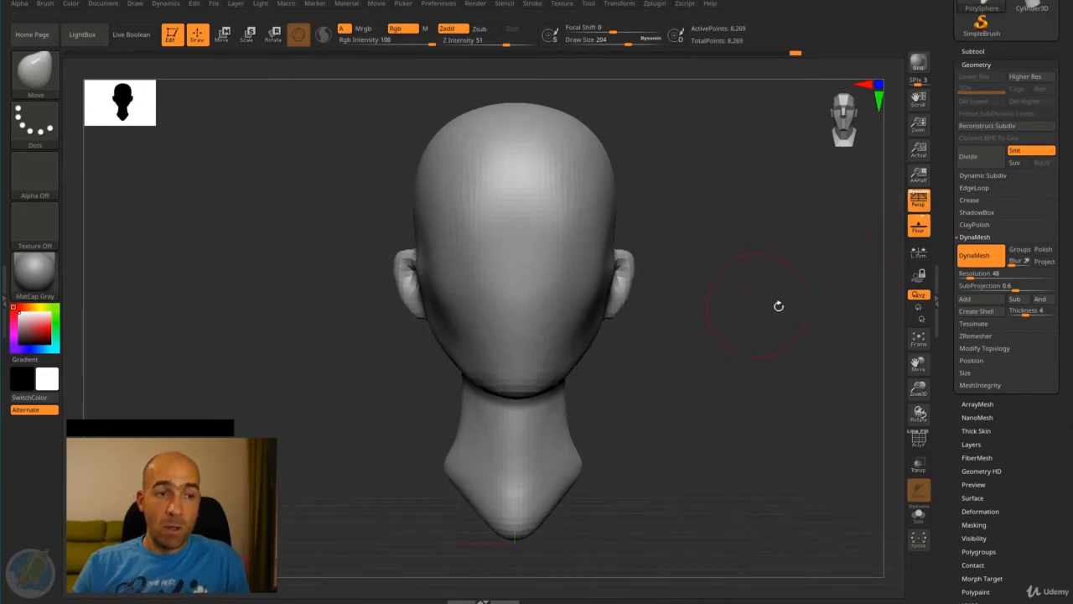
left_click_drag(919, 388, 897, 410)
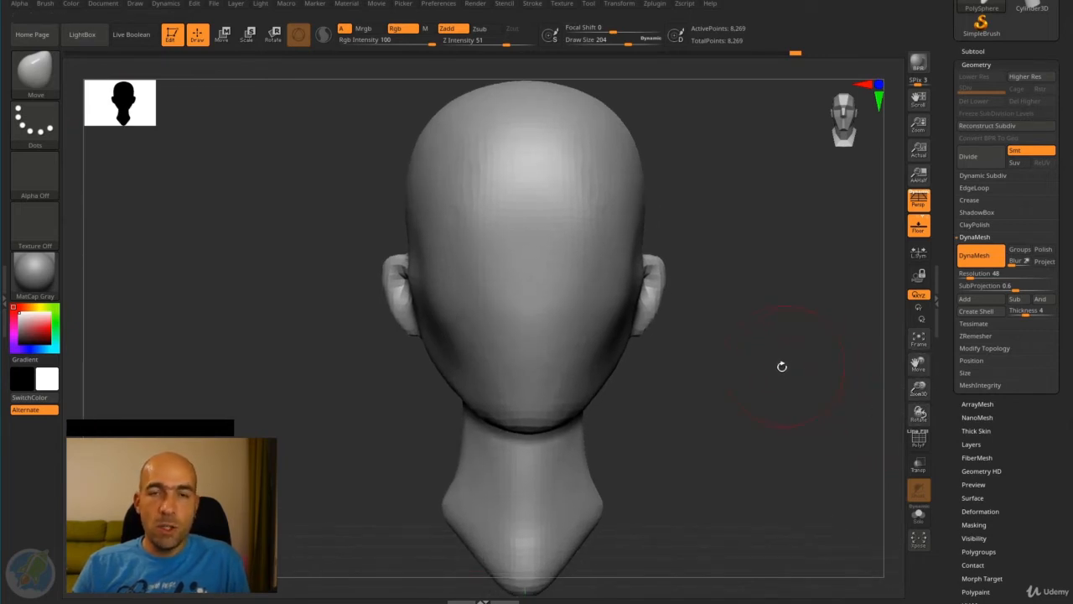
left_click_drag(763, 381, 749, 328, "alt")
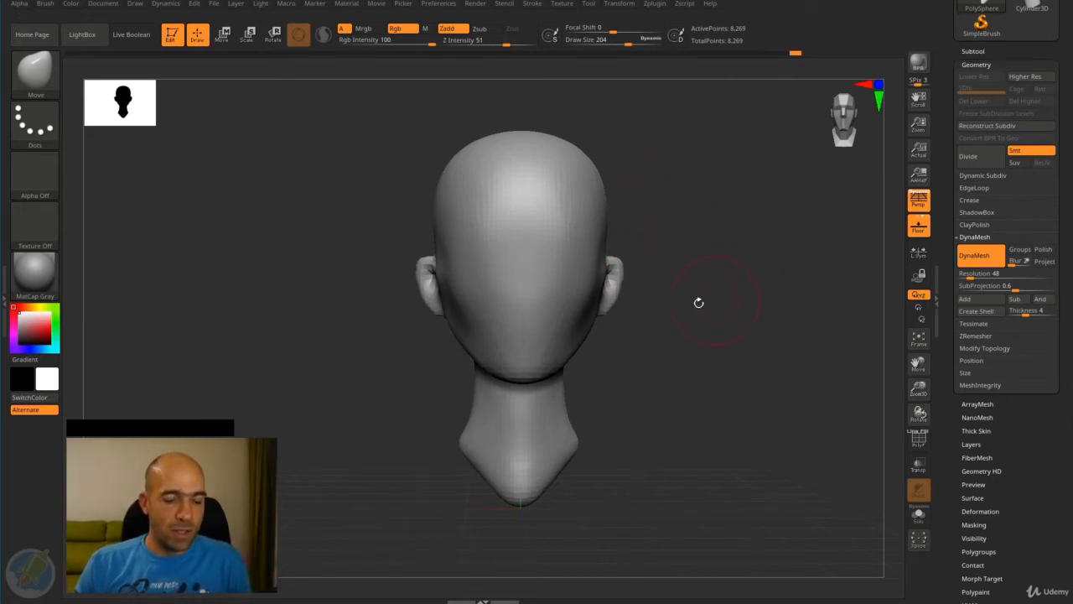
mouse_move(706, 315)
left_mouse_down()
mouse_move(678, 311)
mouse_move(726, 321)
mouse_move(701, 350)
mouse_move(664, 334)
mouse_move(671, 307)
mouse_move(732, 305)
left_mouse_up()
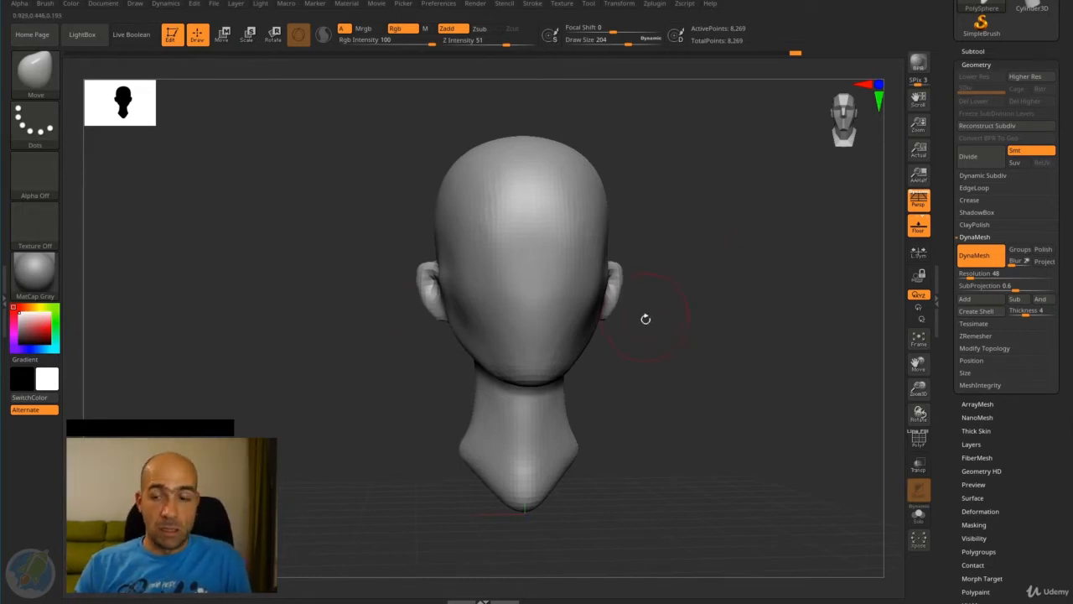
left_click_drag(759, 294, 711, 309)
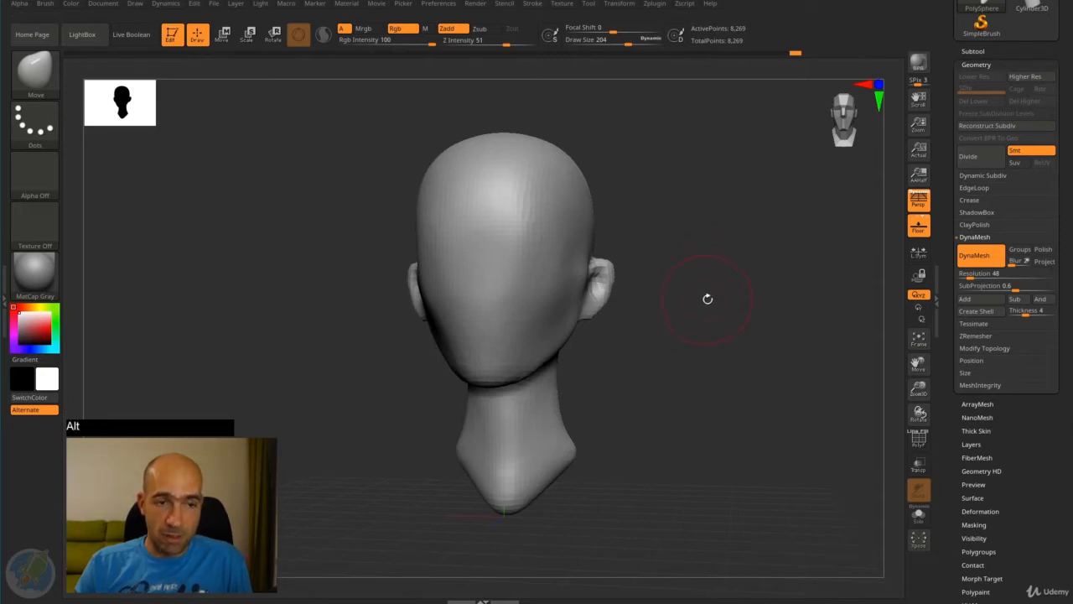
left_click_drag(707, 297, 745, 292, "alt")
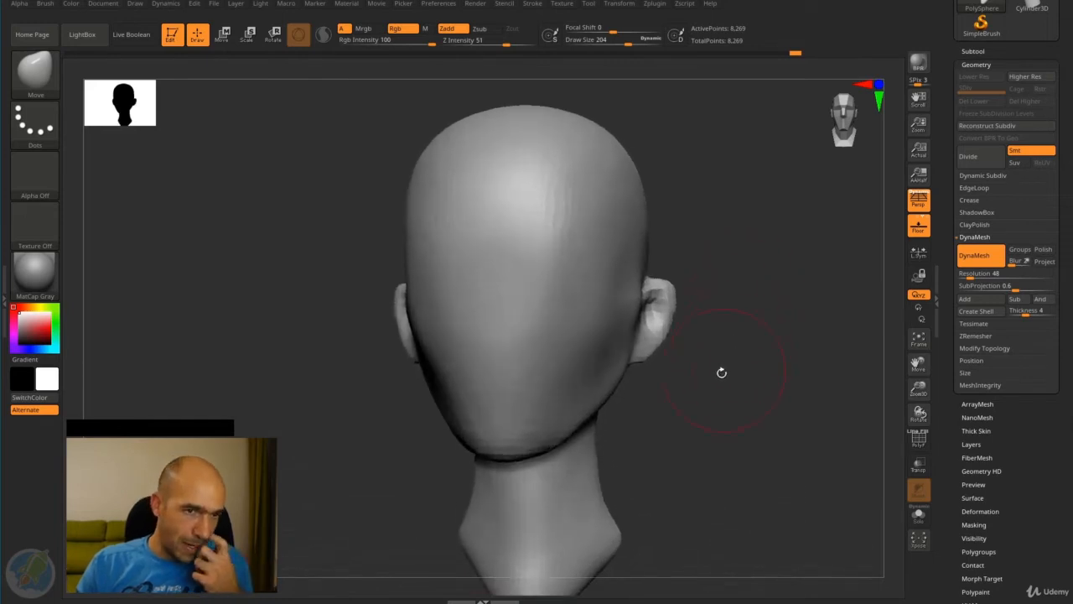
left_click_drag(721, 371, 766, 345)
left_click_drag(750, 299, 726, 258)
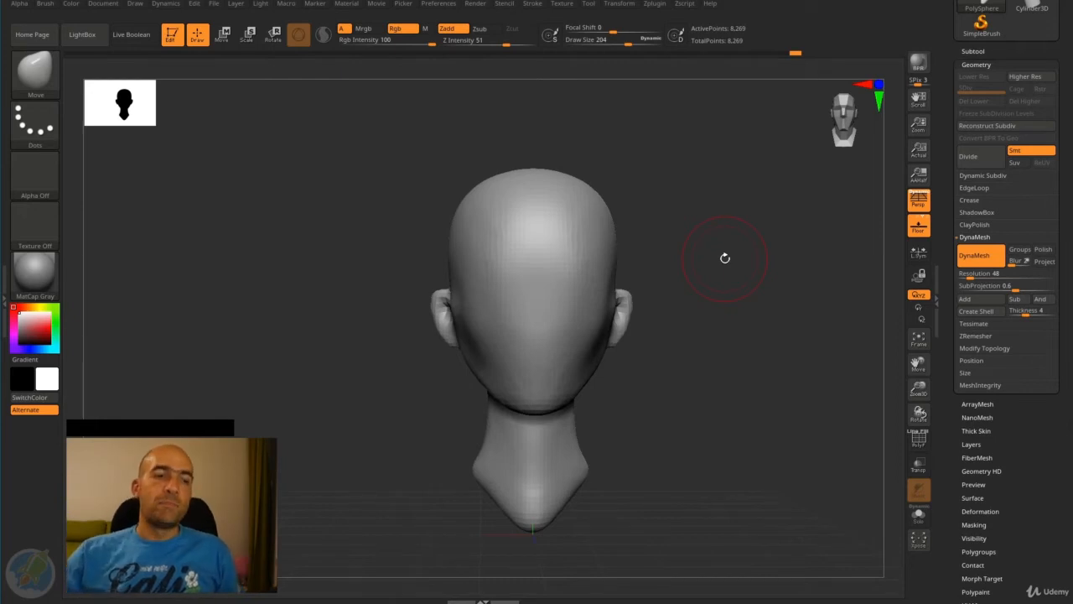
Reshape the back contour of the skull in side view with the Move brush at draw size 312.
mouse_move(654, 283)
left_mouse_down()
mouse_move(702, 285)
mouse_move(683, 290)
mouse_move(702, 343)
mouse_move(697, 211)
mouse_move(653, 221)
left_mouse_up()
left_click_drag(606, 288, 669, 240, "alt")
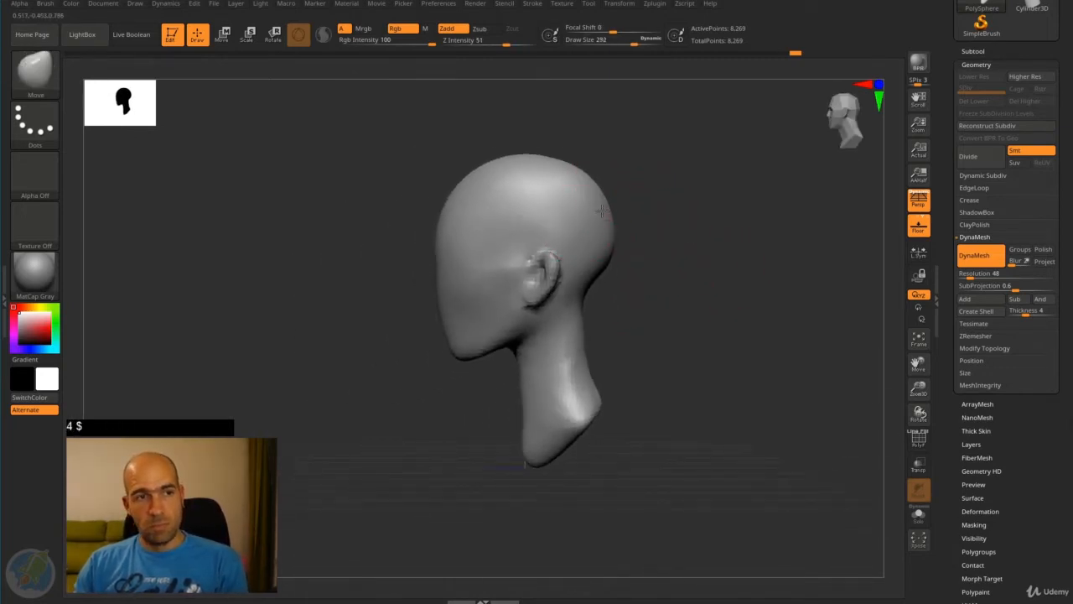
key("4")
left_click_drag(610, 259, 596, 254)
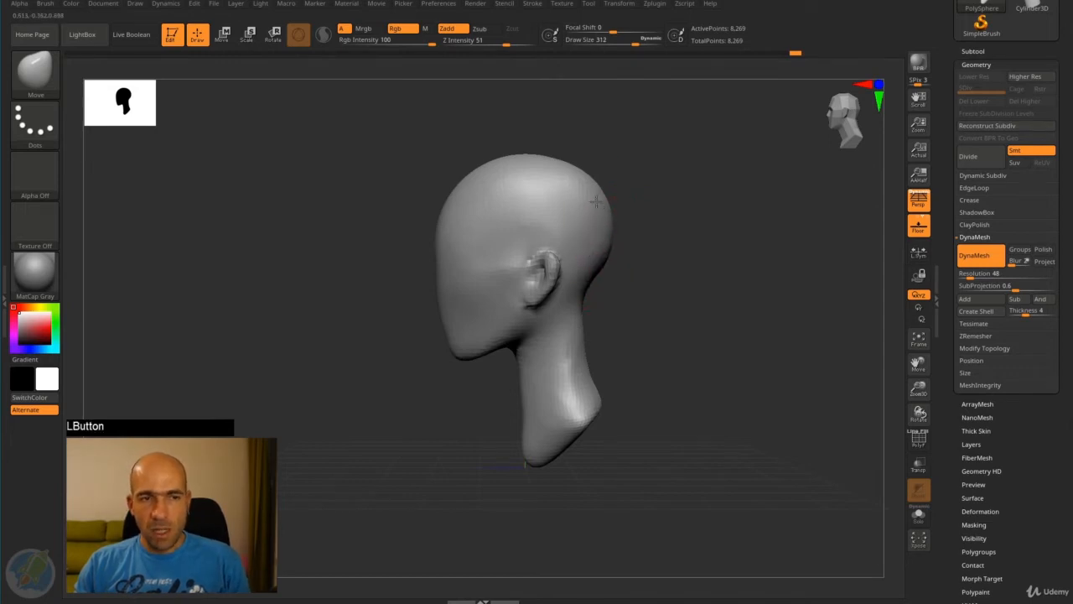
left_click_drag(618, 167, 611, 196)
mouse_move(639, 243)
left_mouse_down()
mouse_move(656, 243)
mouse_move(648, 244)
left_mouse_up()
left_click_drag(568, 274, 577, 233)
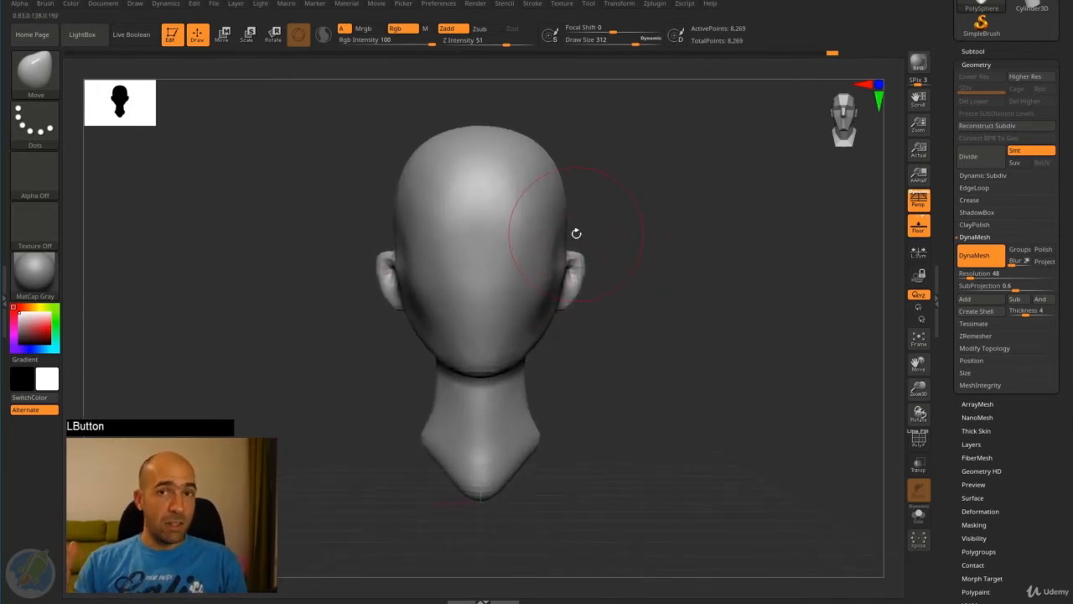
Collapse the geometry settings and open the subtool list with its visible count set to 9.
left_click_drag(788, 288, 726, 263)
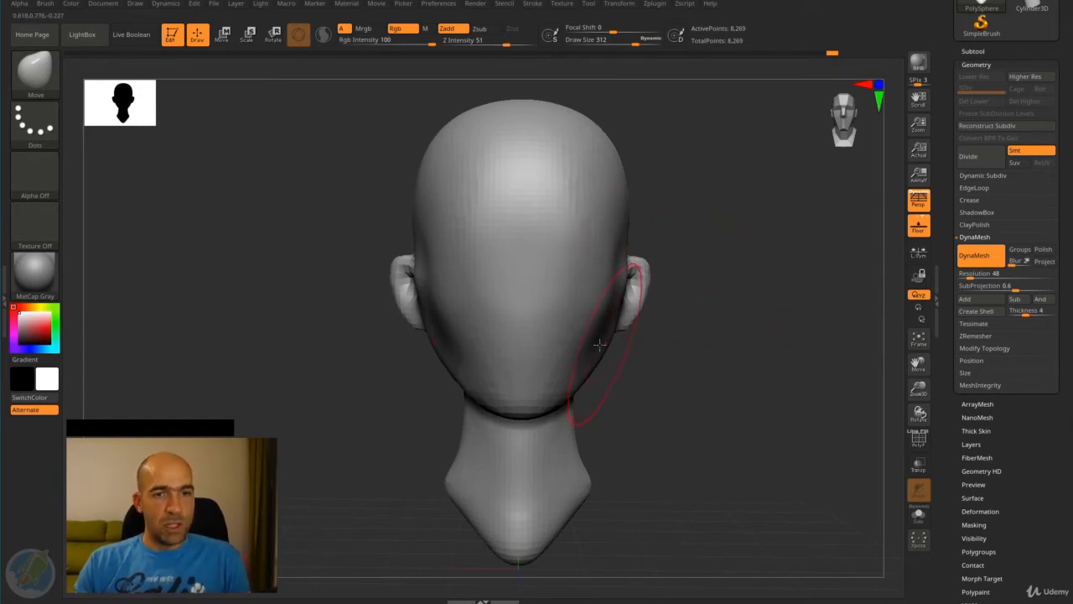
left_click_drag(956, 224, 957, 375)
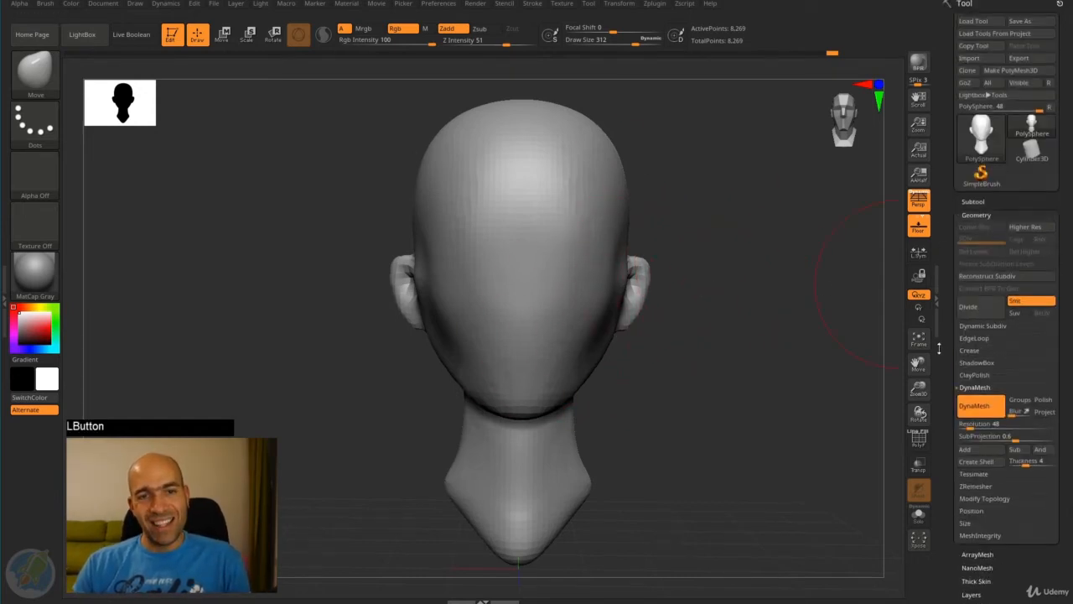
left_click(976, 214)
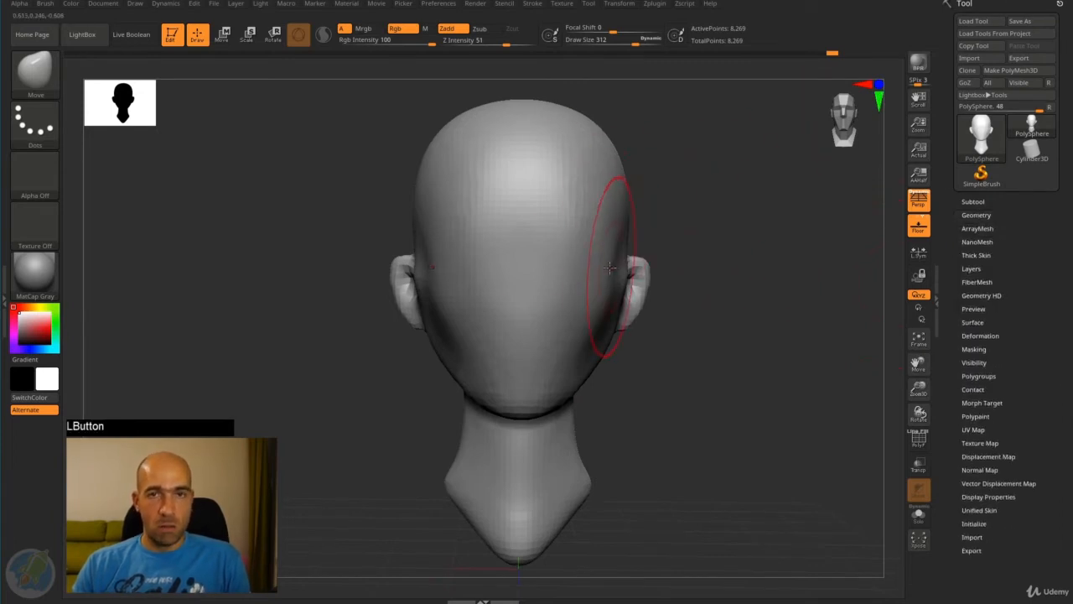
left_click_drag(724, 323, 726, 271)
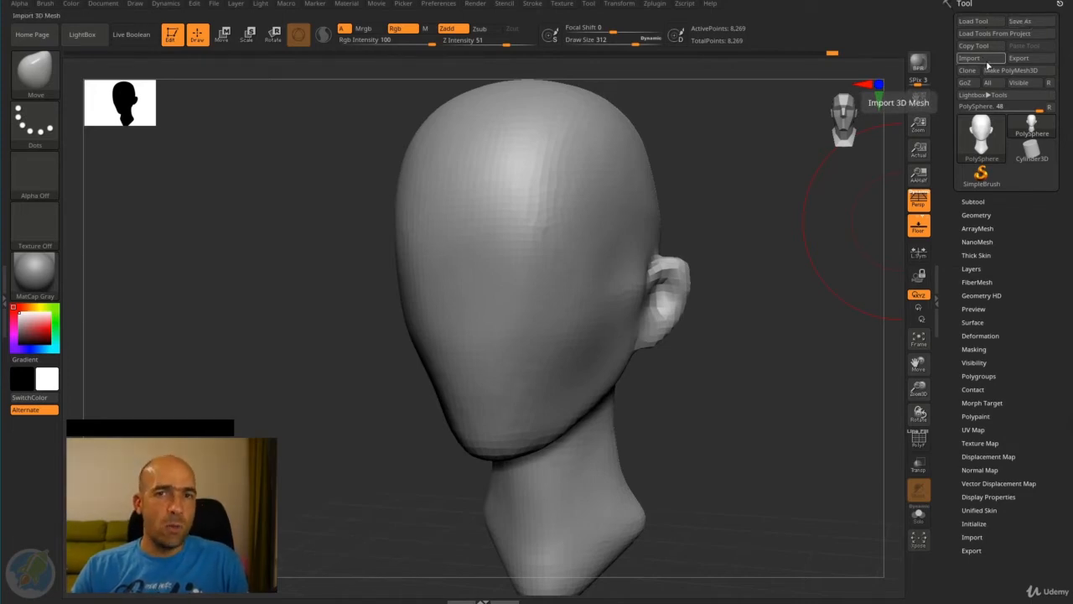
left_click(973, 201)
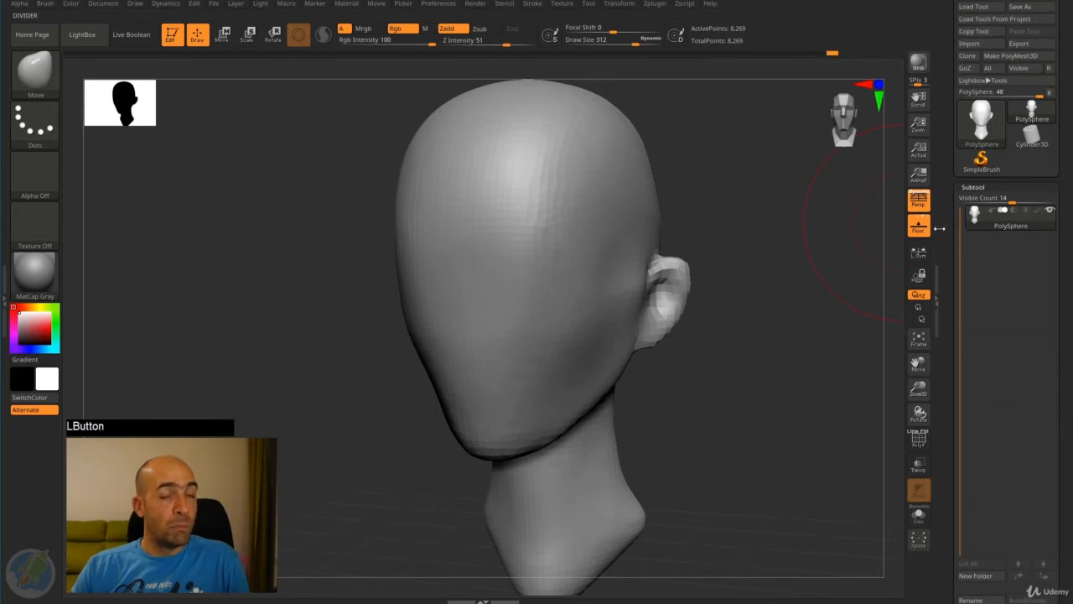
left_click_drag(951, 229, 951, 208)
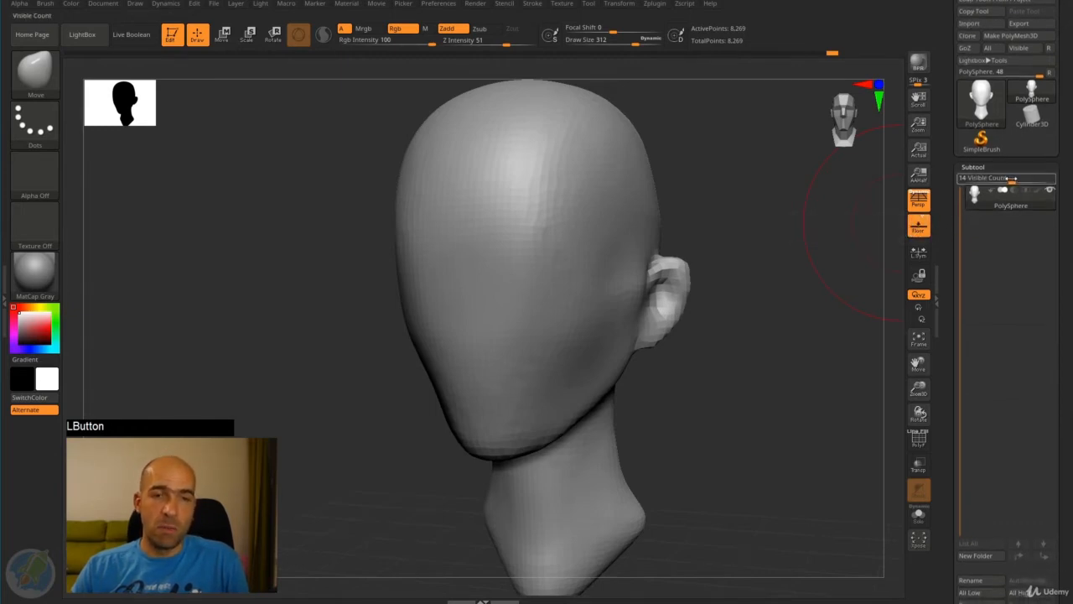
mouse_move(1013, 178)
left_mouse_down()
mouse_move(967, 179)
mouse_move(998, 178)
left_mouse_up()
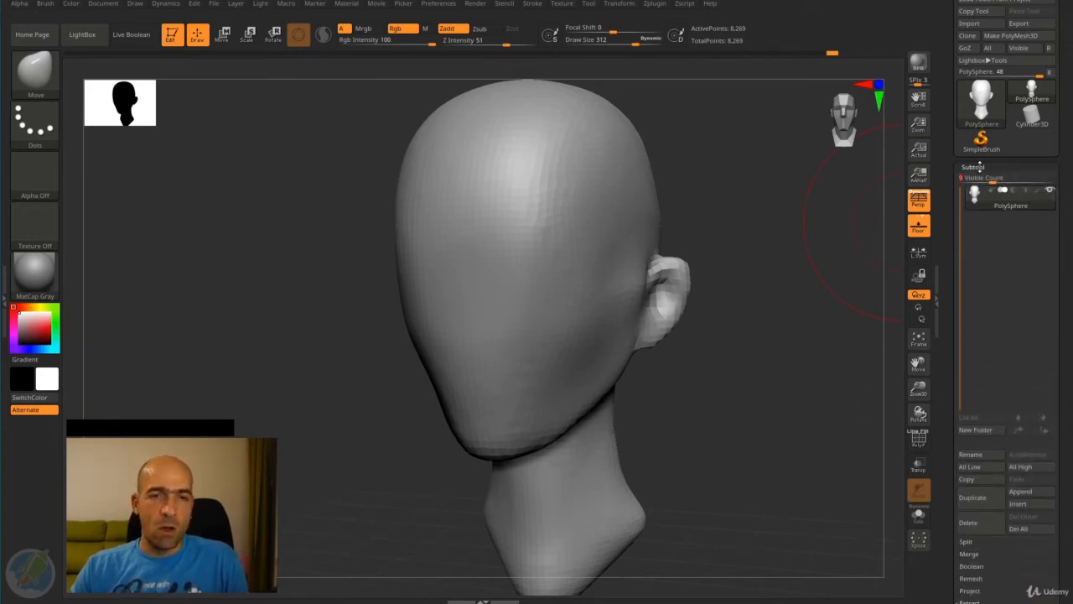
left_click_drag(954, 222, 964, 206)
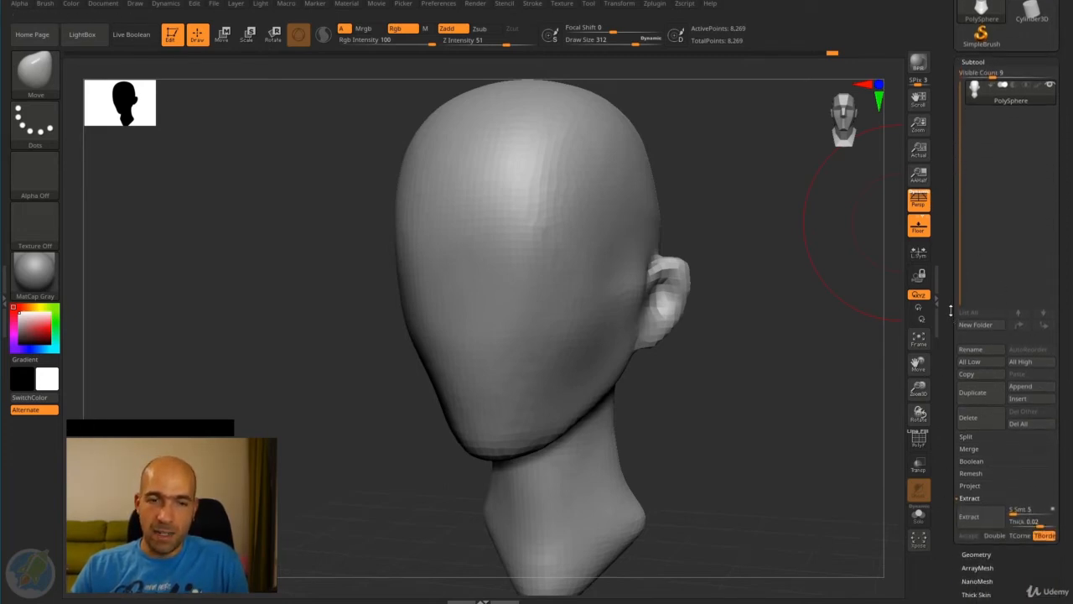
left_click_drag(950, 310, 942, 369)
Append a Sphere3D mesh as a new subtool alongside the head.
left_click_drag(844, 324, 845, 243)
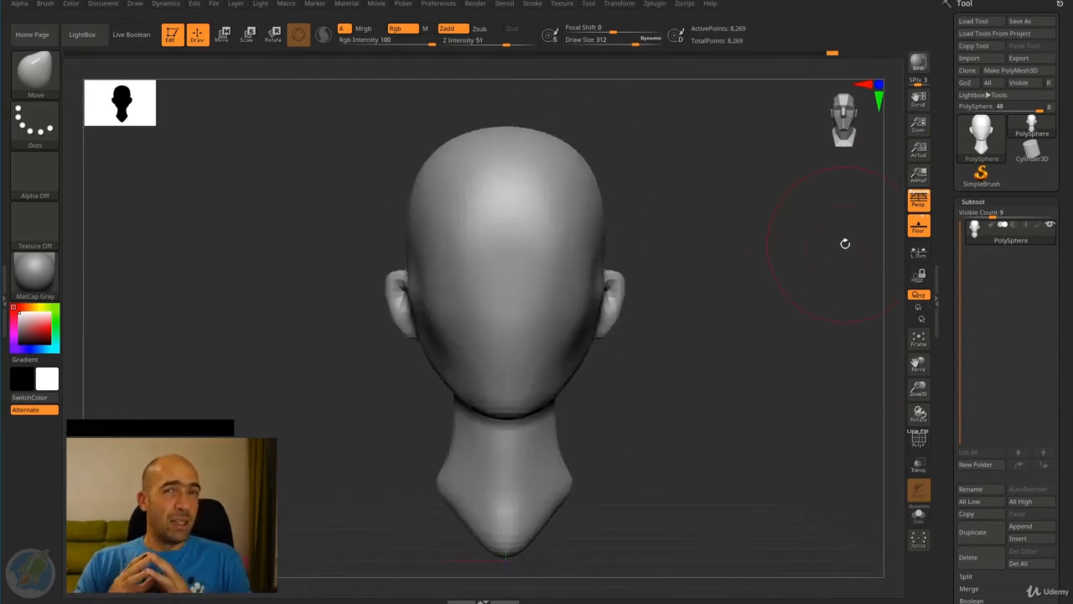
left_click(1031, 526)
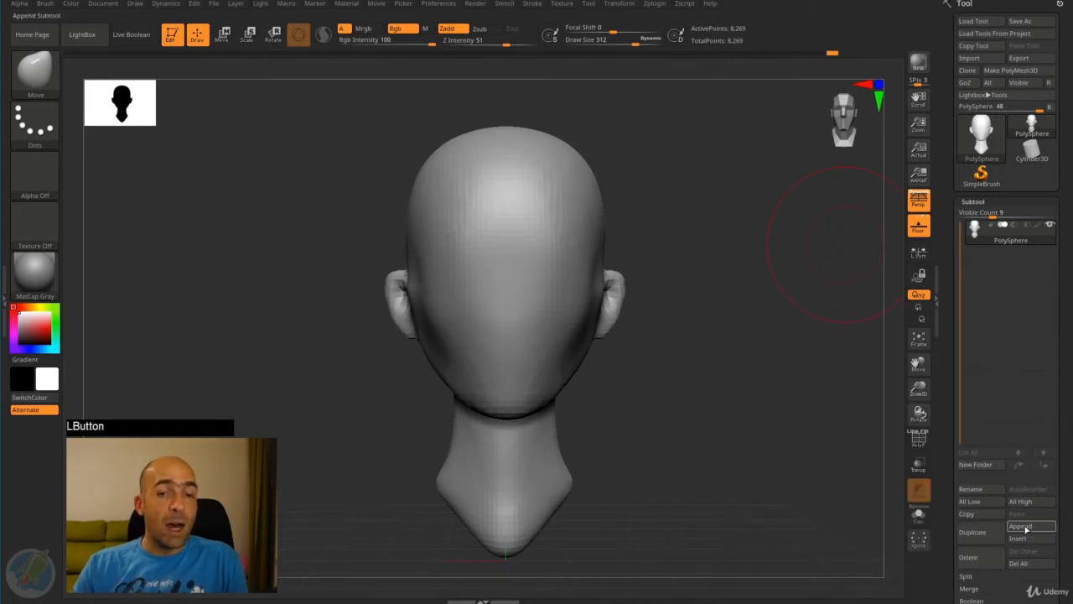
left_click(1024, 529)
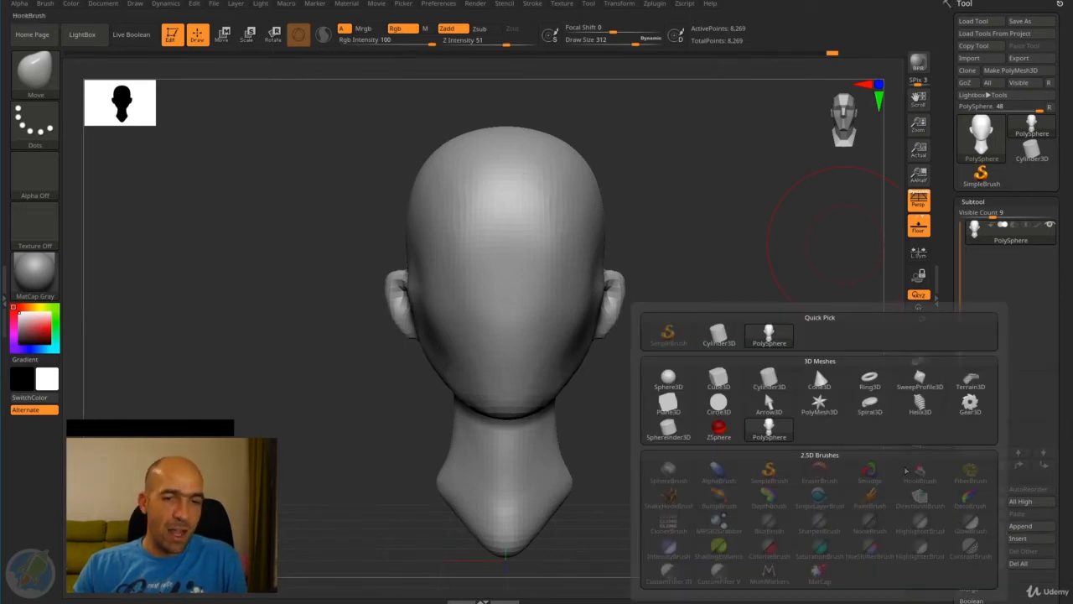
left_click(1024, 526)
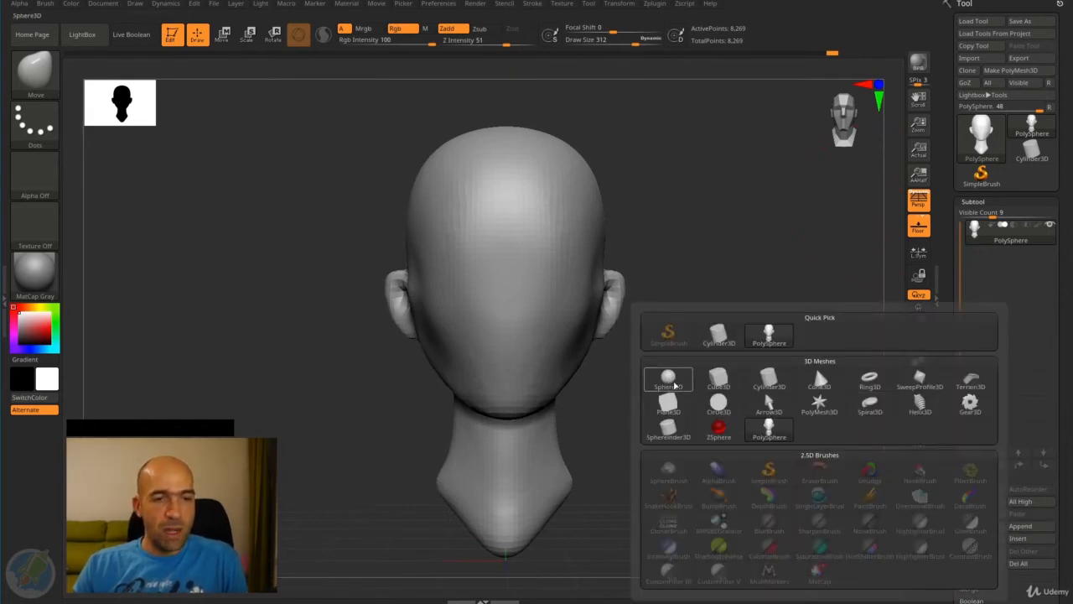
mouse_move(675, 384)
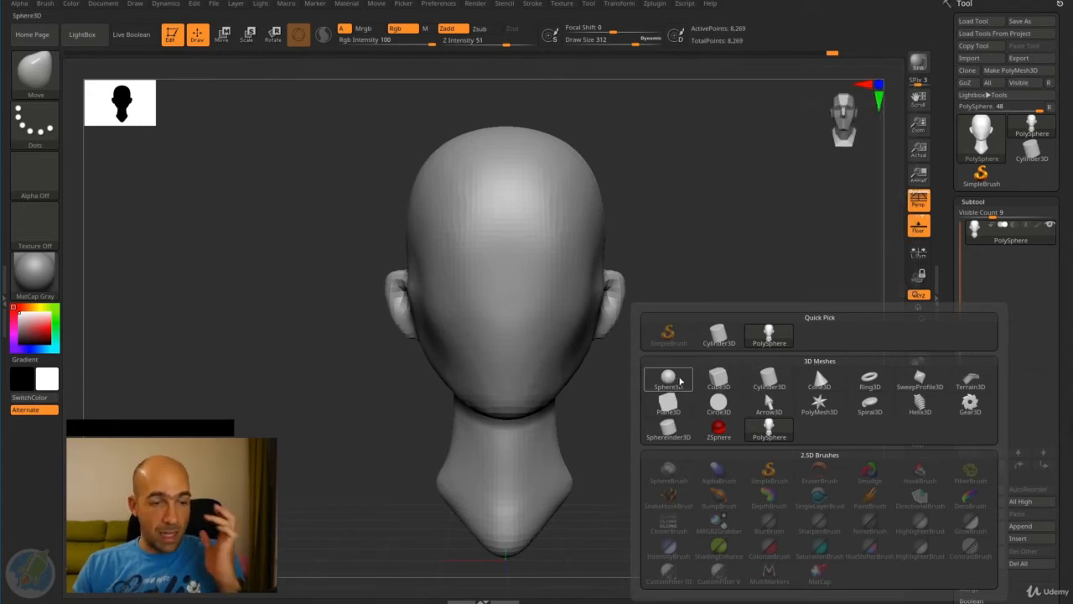
left_click(672, 377)
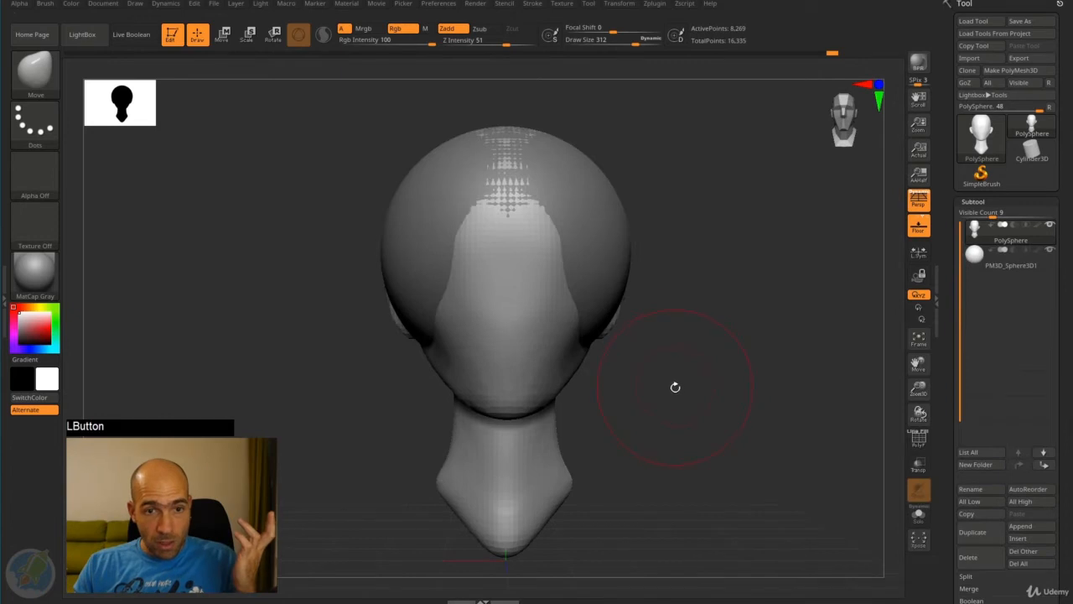
Switch the active subtool from the head to the appended sphere, back to the head, and to the sphere again.
mouse_move(979, 267)
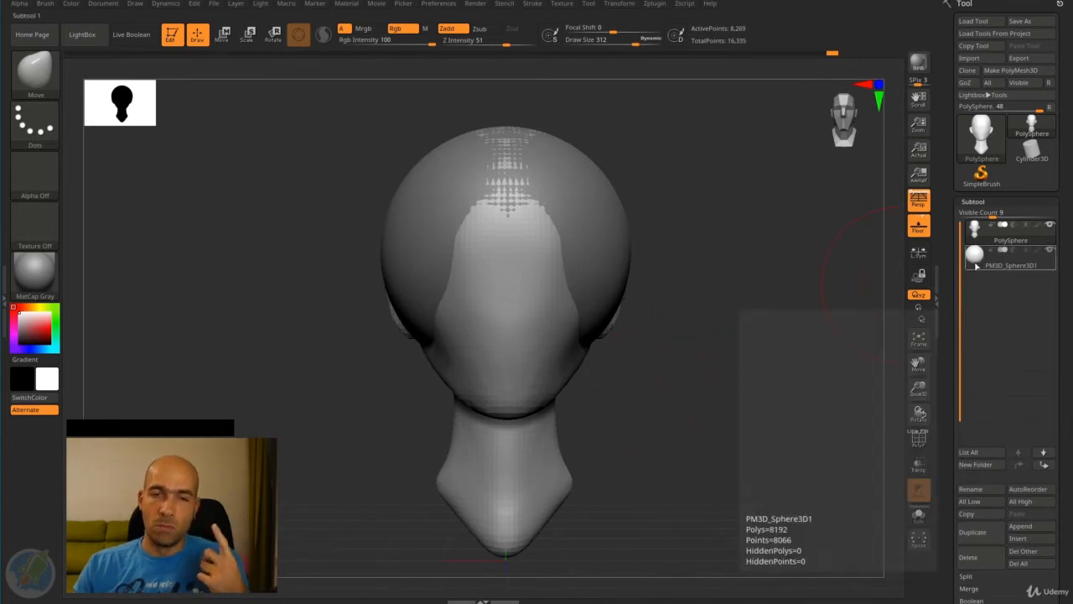
left_click(982, 267)
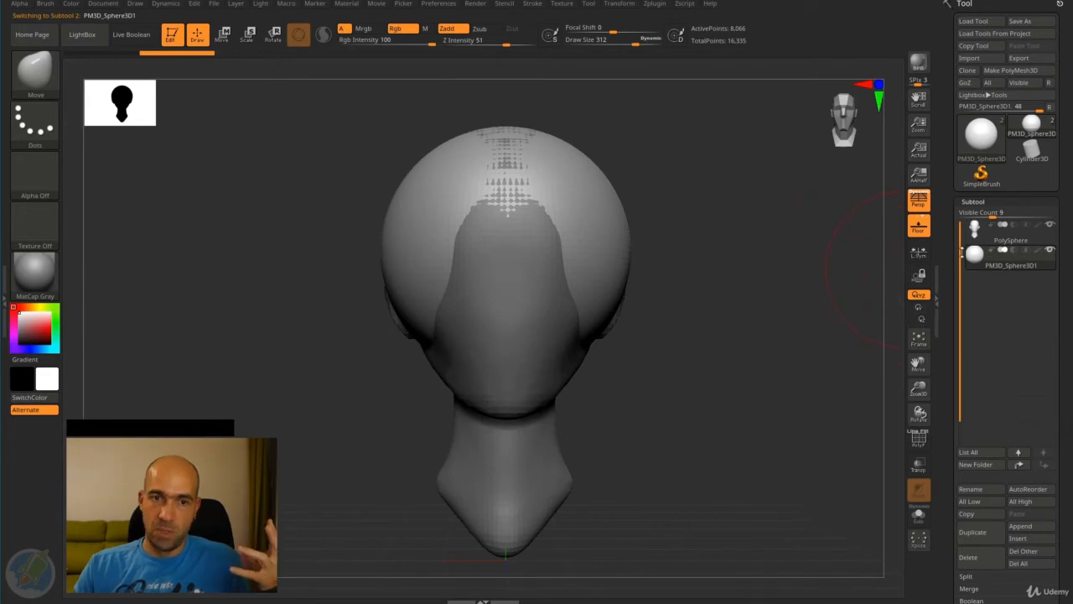
left_click(977, 228)
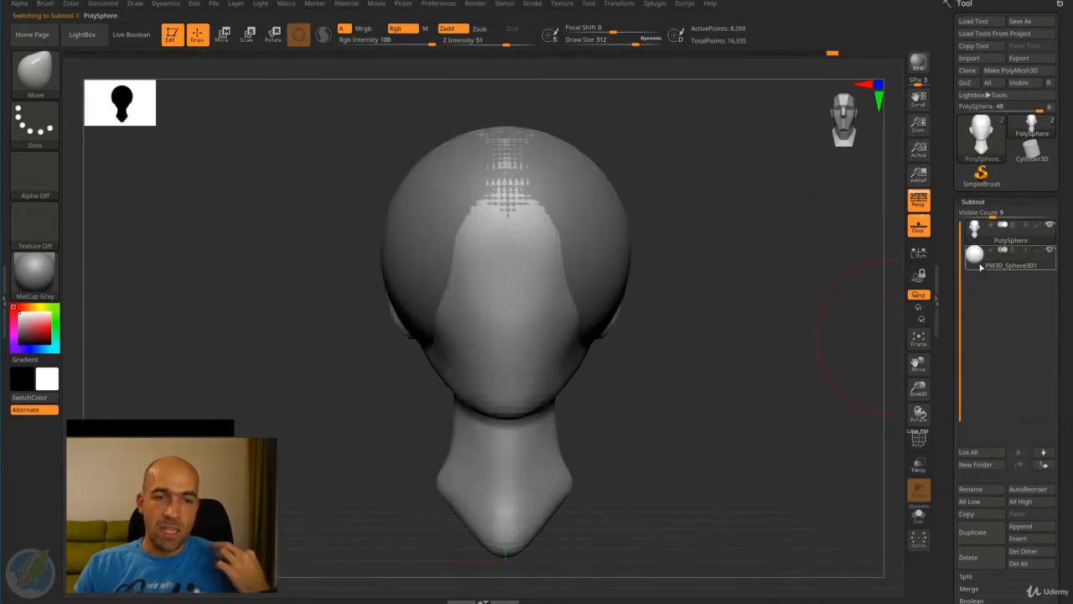
left_click(982, 266)
Bring up the transform gizmo on the sphere in front view and set it to Rotate mode.
left_click_drag(735, 324, 697, 344)
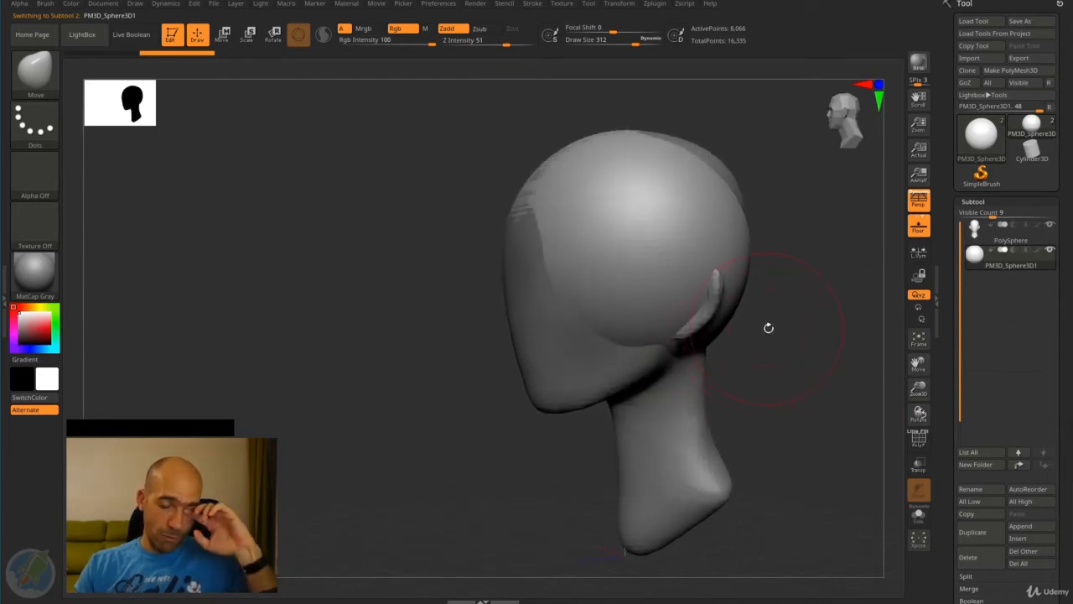
left_click_drag(795, 344, 757, 370)
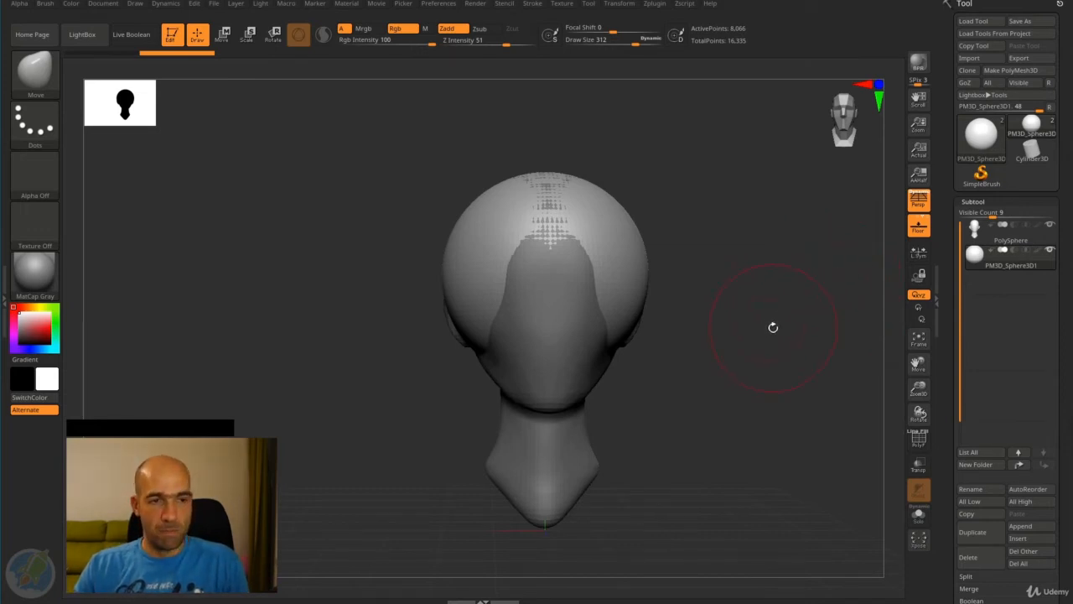
key("w")
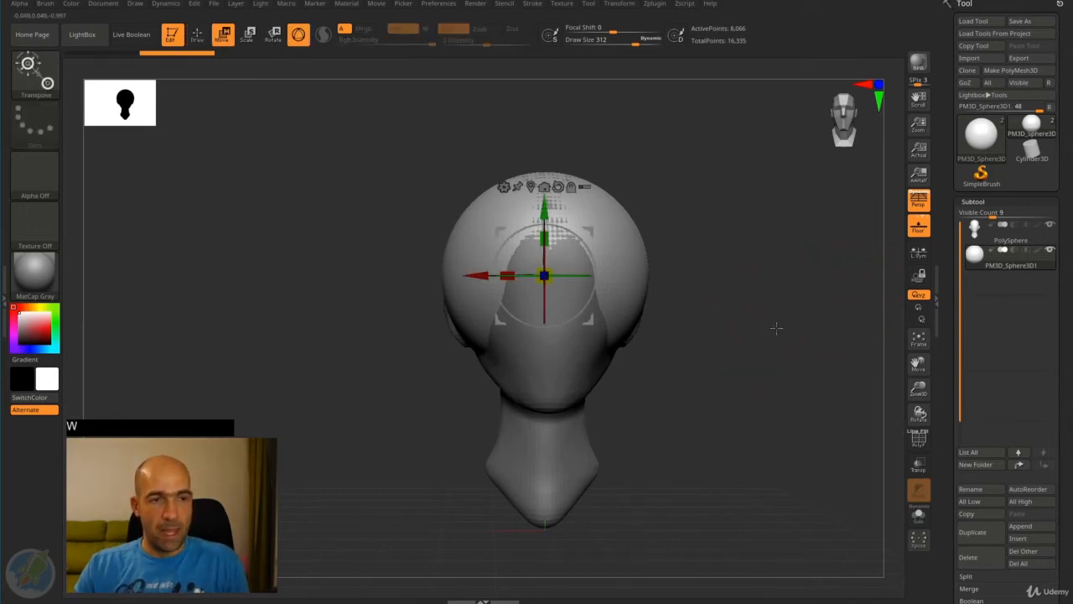
left_click(250, 36)
left_click(273, 35)
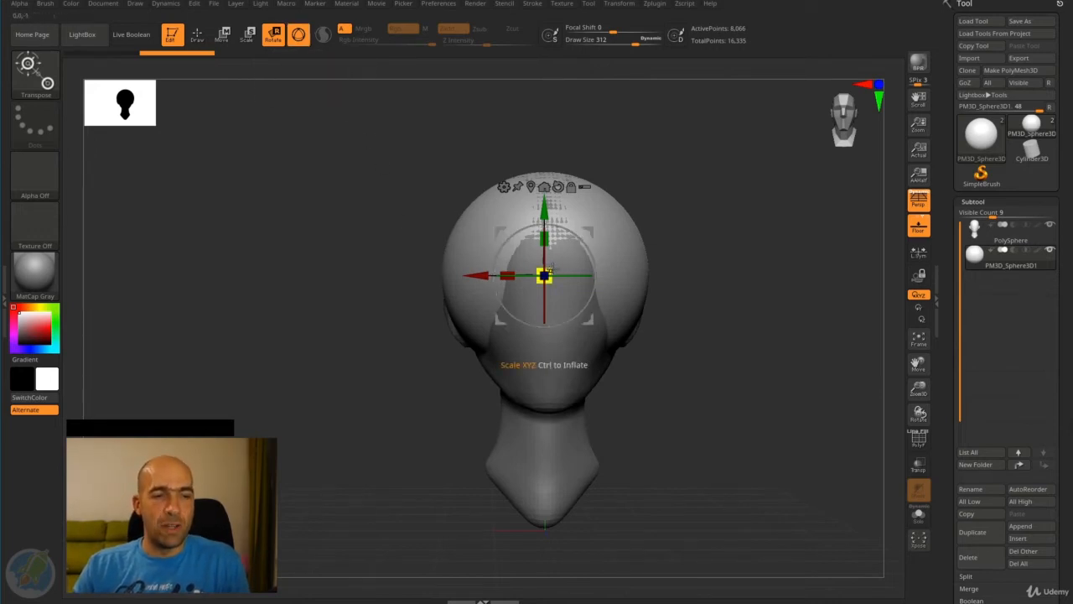
Try scaling, rotating and moving the sphere with the gizmo handles, undoing the tests.
left_click_drag(547, 268, 579, 243)
key("ctrl+z")
key("ctrl+z")
mouse_move(544, 301)
left_mouse_down()
mouse_move(543, 326)
mouse_move(540, 281)
left_mouse_up()
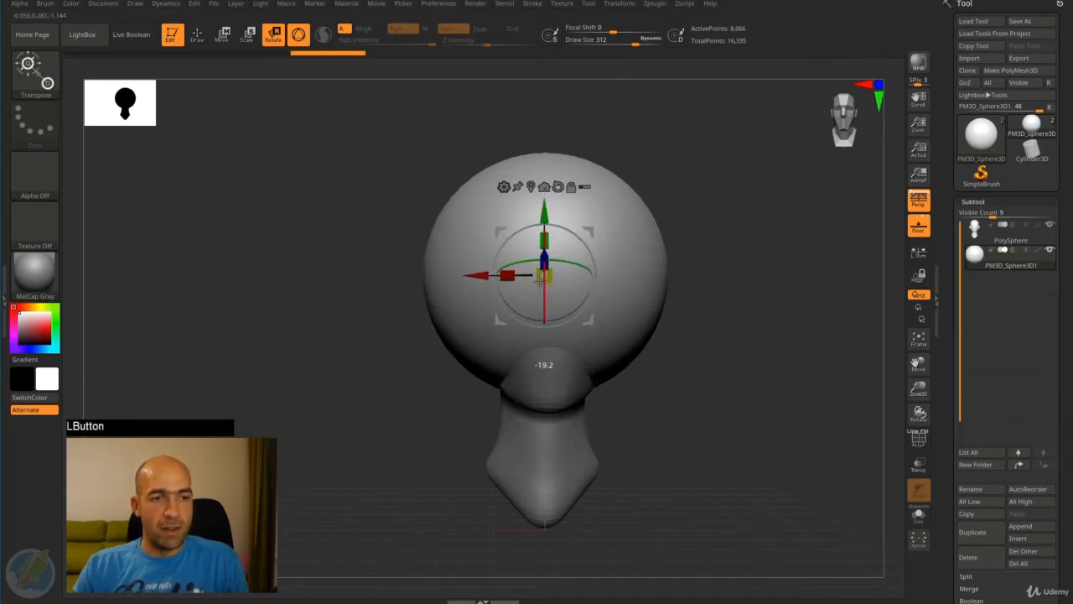
key("ctrl+z")
left_click_drag(590, 226, 687, 174)
key("ctrl+z")
mouse_move(548, 206)
left_mouse_down()
mouse_move(546, 147)
mouse_move(543, 226)
left_mouse_up()
key("ctrl+z")
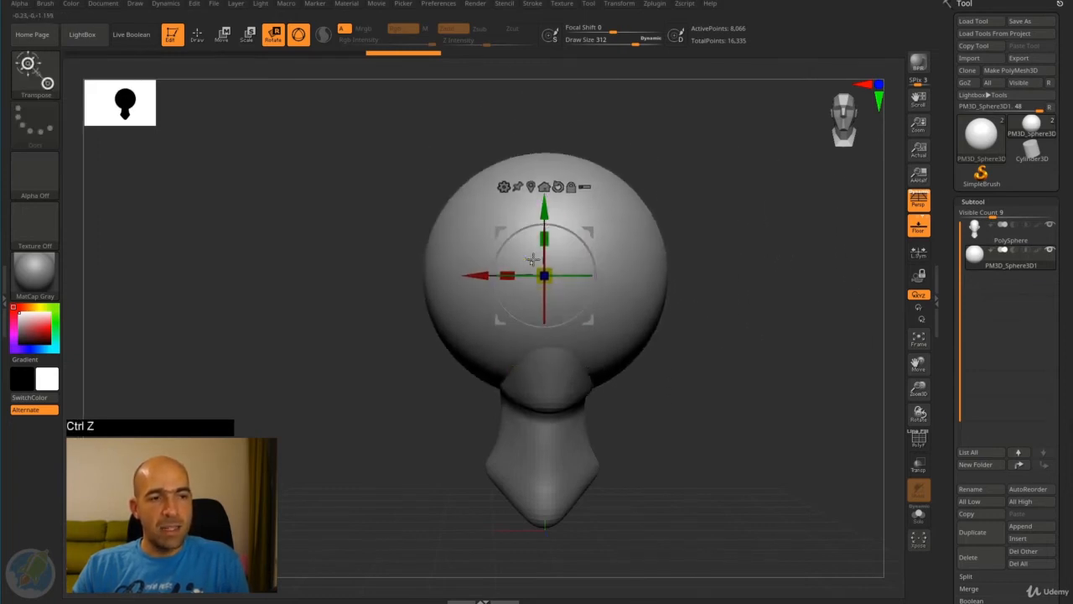
key("ctrl+z")
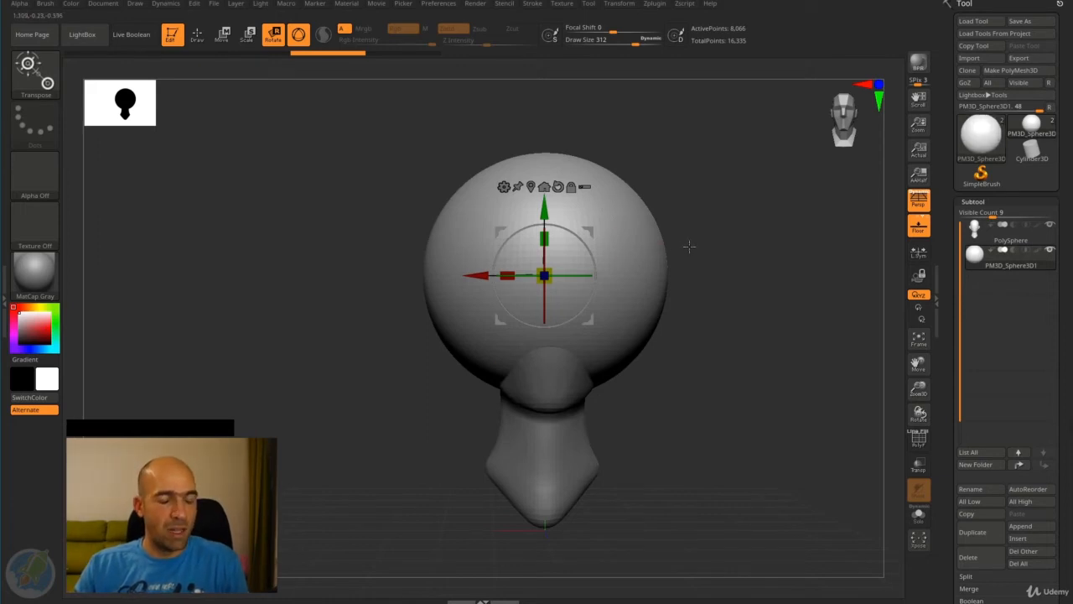
Scale the sphere uniformly down to about 0.4 of its size and move it along X out beside the head.
left_click_drag(714, 249, 597, 262, "alt")
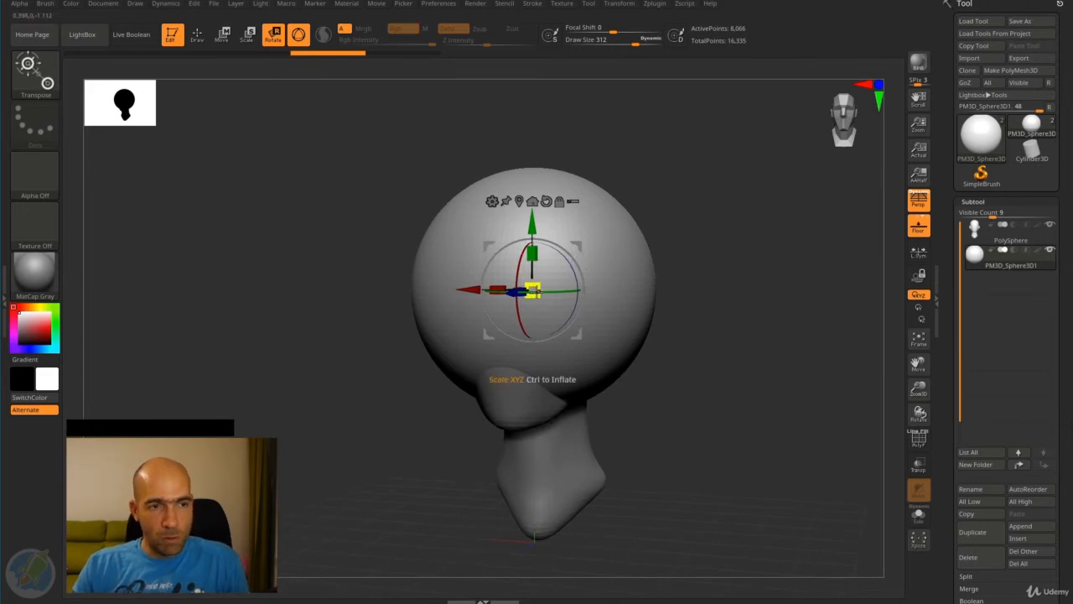
left_click_drag(714, 220, 603, 252, "shift")
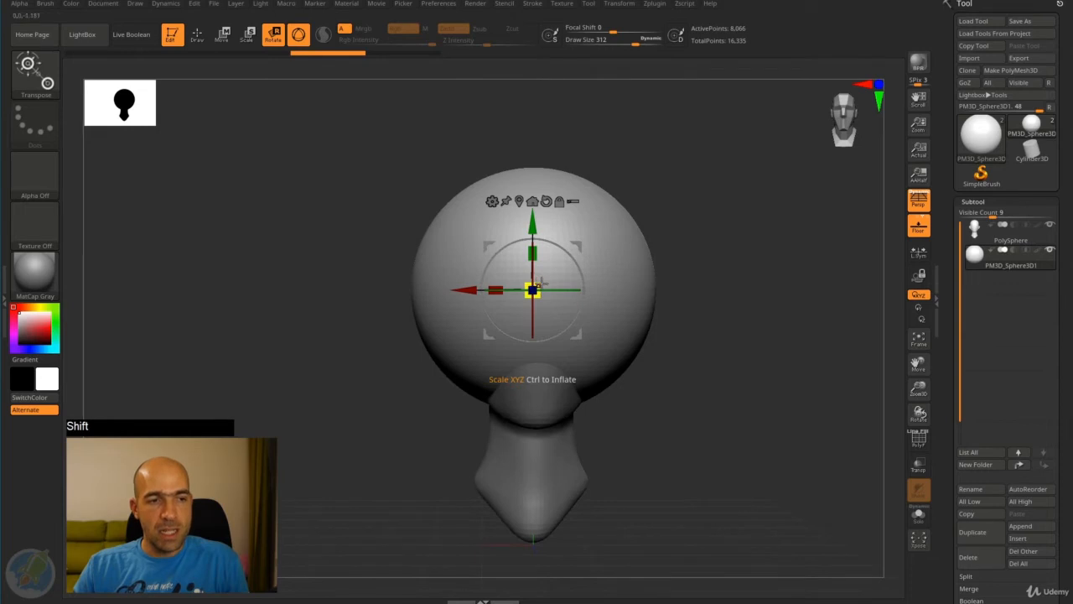
left_click_drag(540, 281, 524, 324)
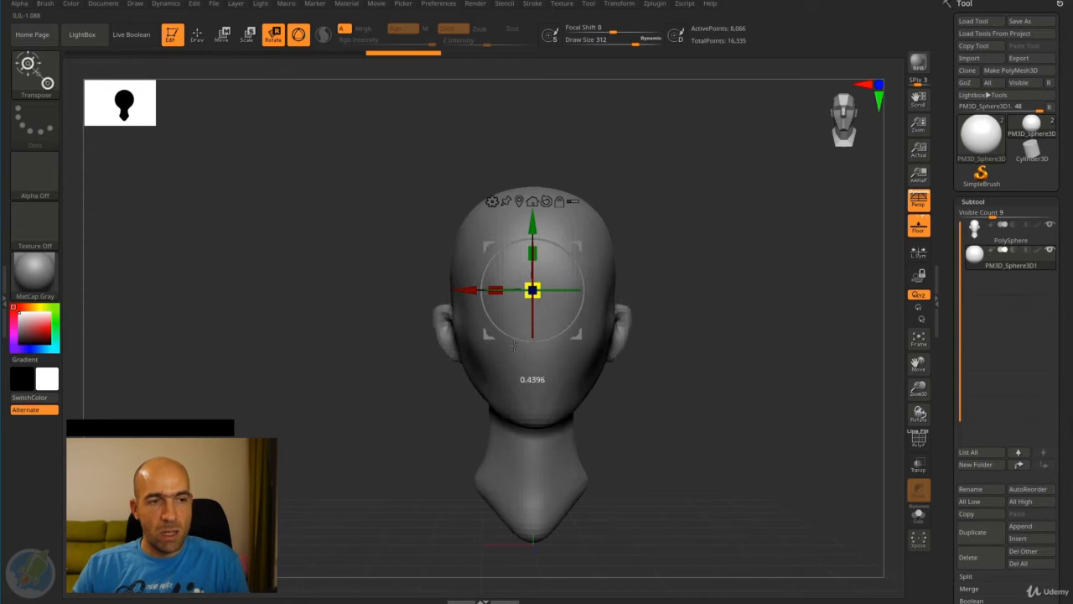
left_click_drag(730, 285, 642, 285)
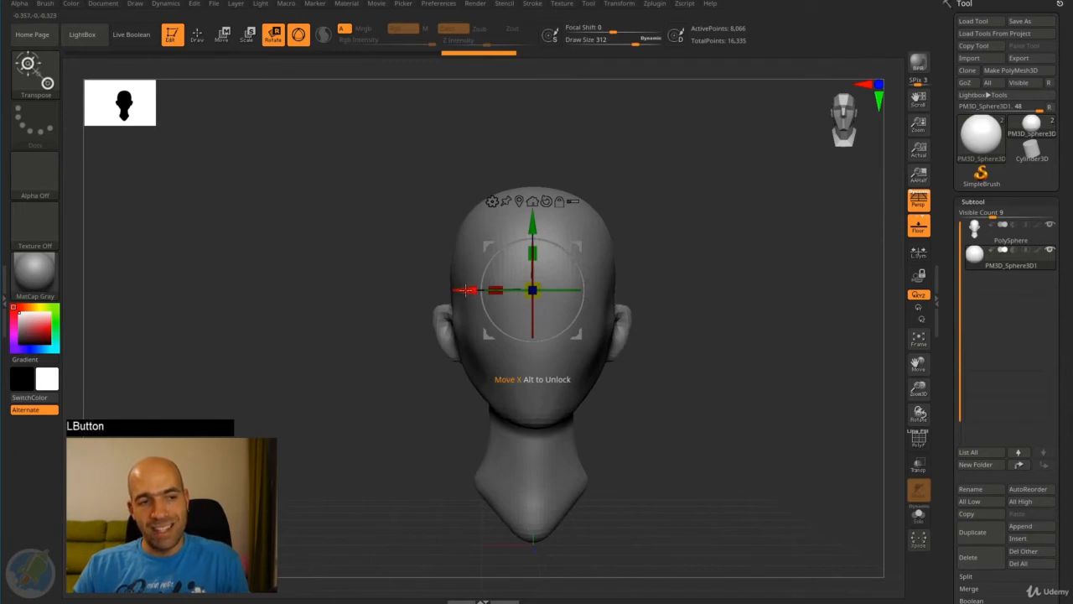
left_click_drag(466, 290, 632, 291)
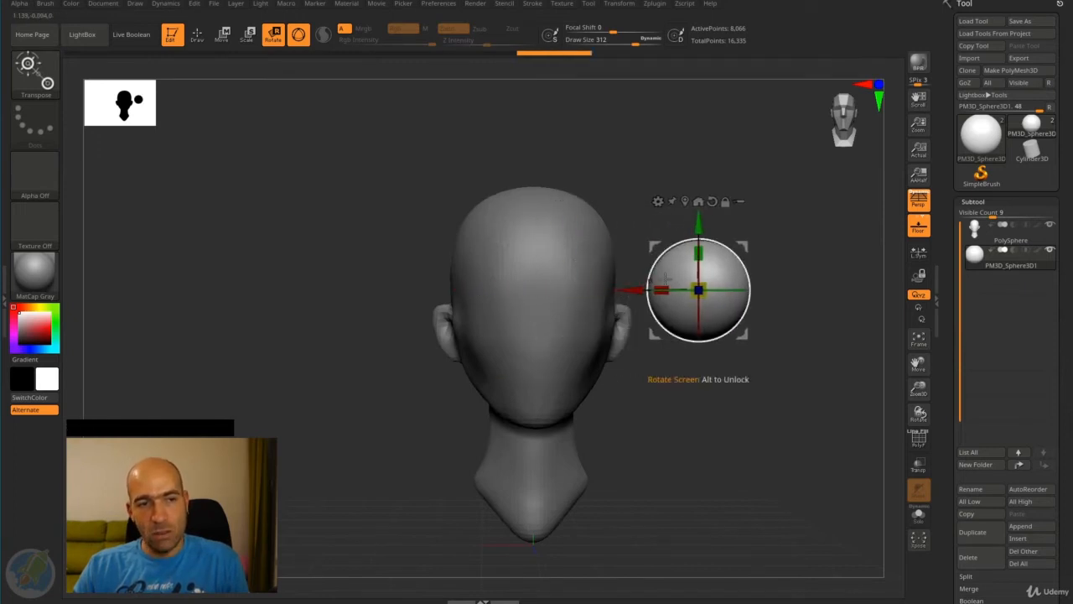
Scale the sphere down to eyeball size, first by about 0.35, and place it near the front of the face in side view.
left_click_drag(709, 386, 648, 400, "alt")
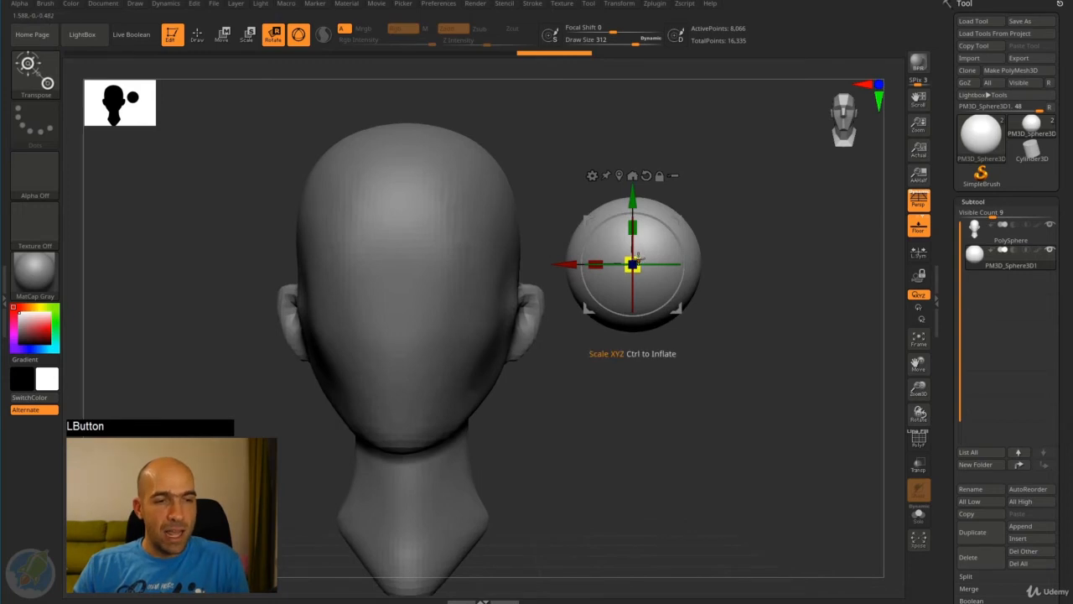
left_click_drag(637, 257, 616, 294)
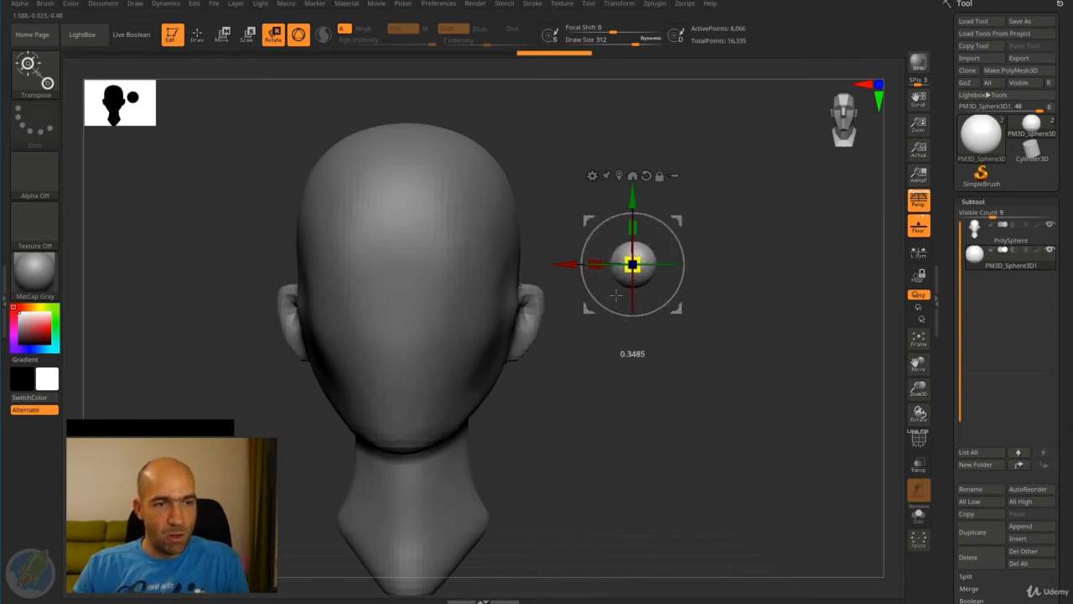
left_click_drag(698, 355, 536, 361)
left_click_drag(638, 261, 537, 282)
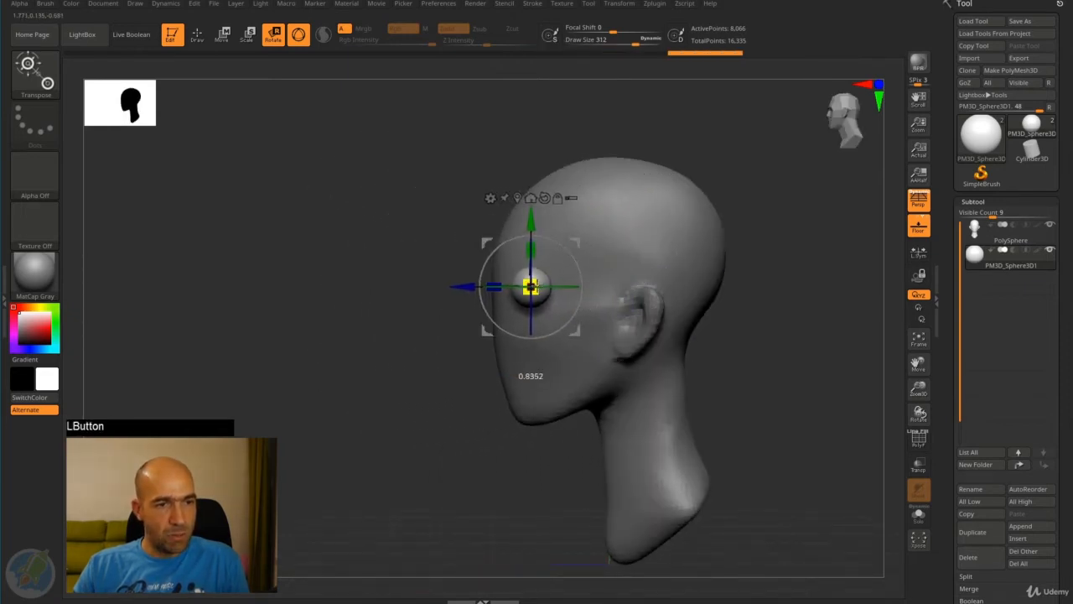
left_click_drag(389, 361, 441, 359, "shift")
Move the small sphere into the face at the eye position, partly embedded in the head, and return to Draw mode.
left_click_drag(604, 344, 723, 342, "alt")
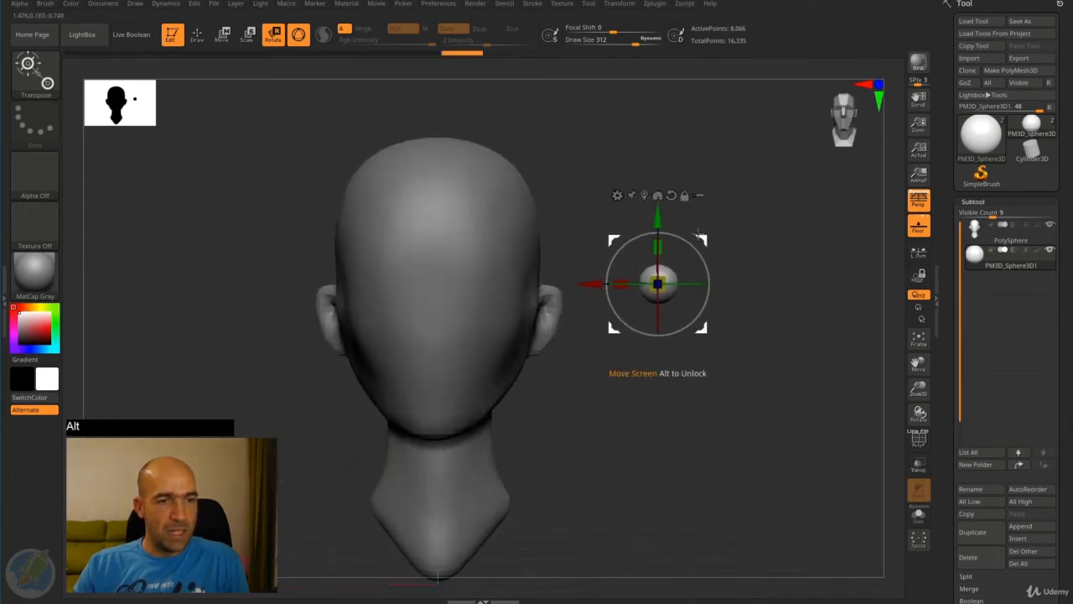
left_click_drag(706, 238, 537, 232)
left_click_drag(659, 240, 613, 237)
left_click_drag(546, 231, 540, 231)
left_click_drag(376, 300, 427, 299, "shift")
left_click_drag(579, 246, 652, 277, "alt")
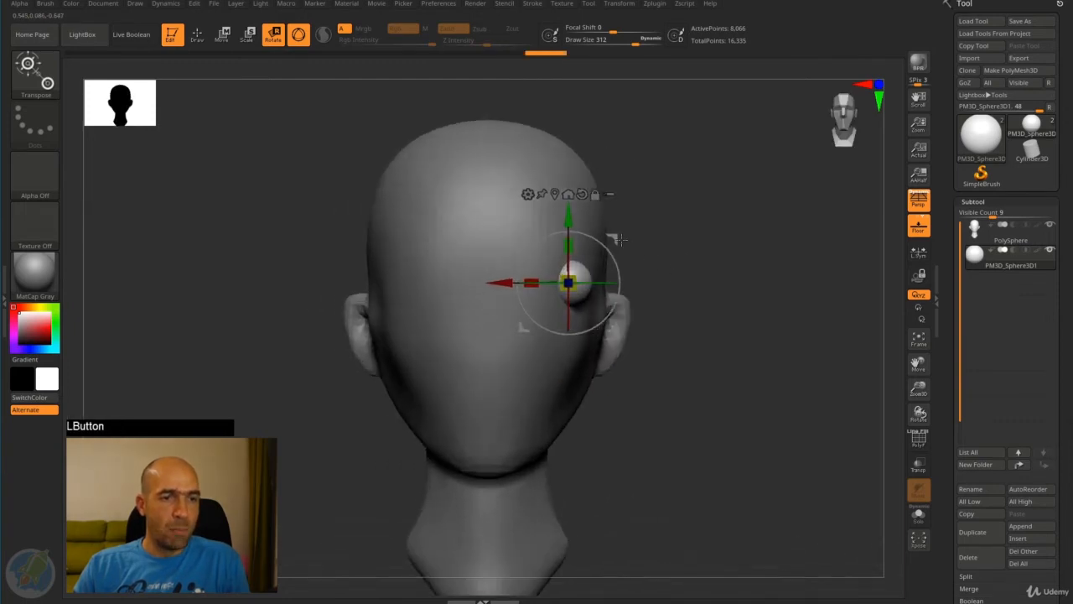
left_click_drag(612, 240, 592, 240)
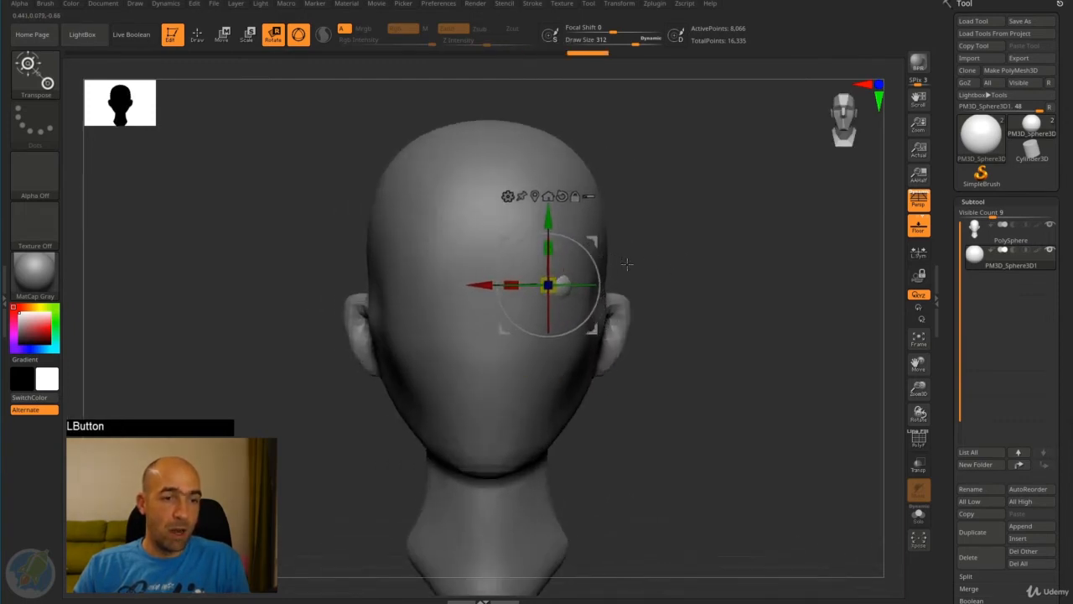
key("q")
mouse_move(668, 276)
left_mouse_down("alt")
mouse_move(698, 263)
mouse_move(677, 270)
left_mouse_up("alt")
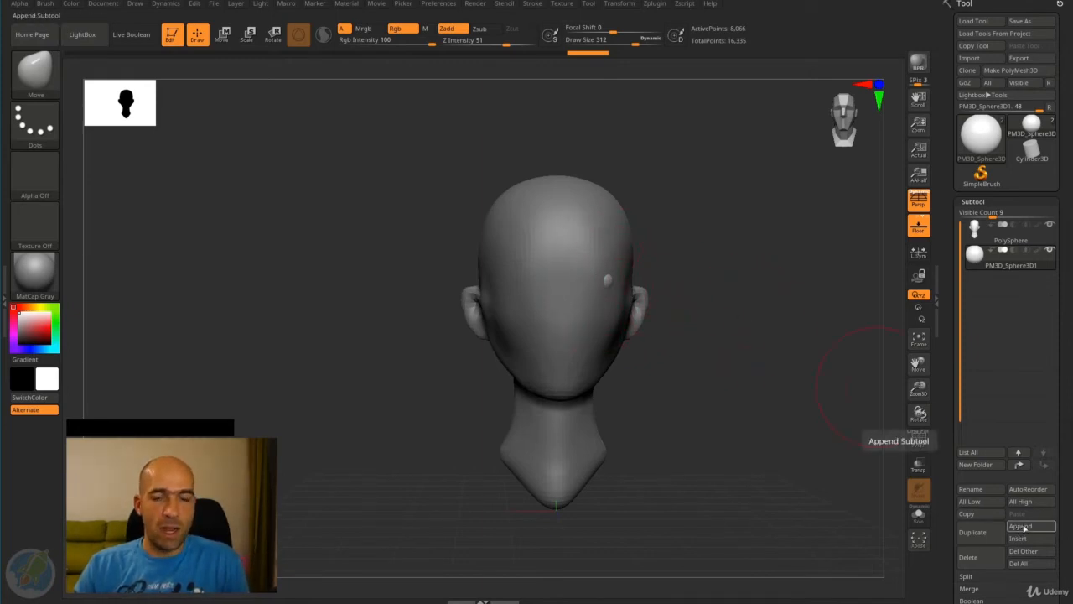
Append a second Sphere3D subtool and make it the active subtool.
left_click(1020, 527)
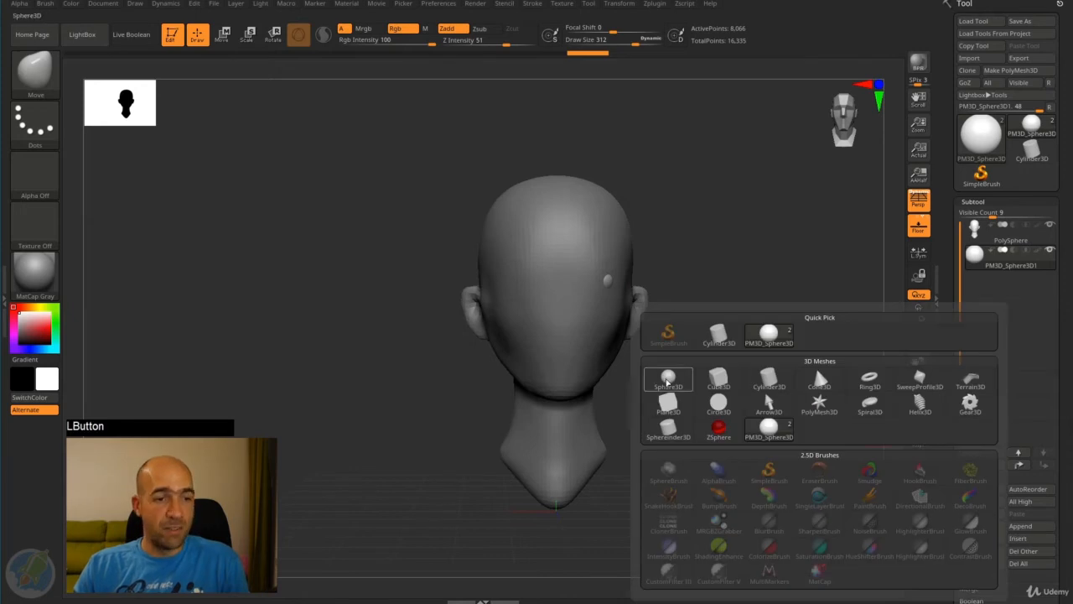
left_click(669, 379)
left_click_drag(741, 366, 713, 316)
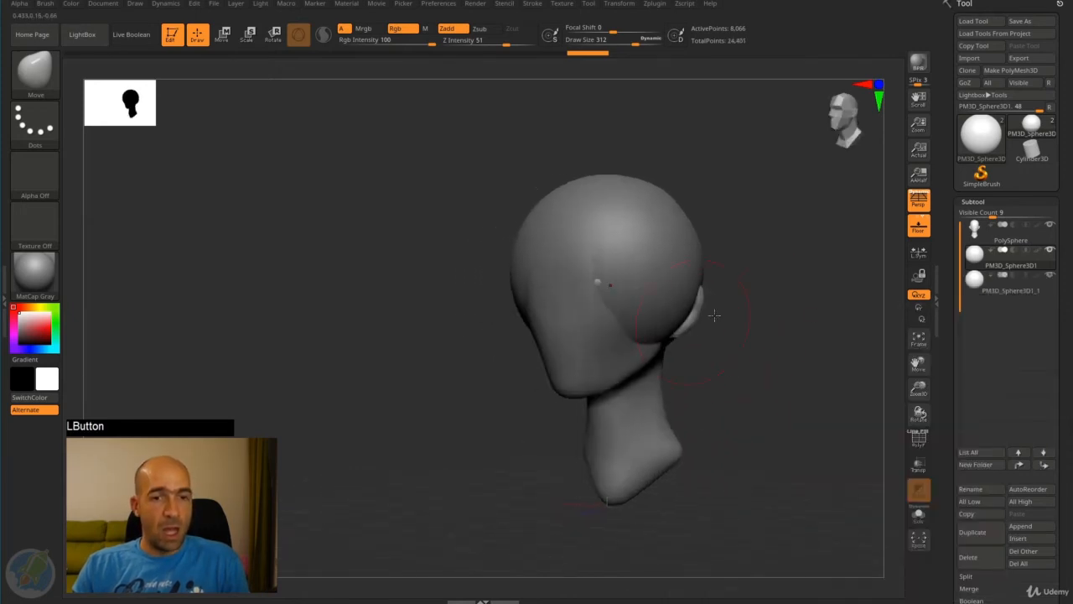
left_click(979, 289)
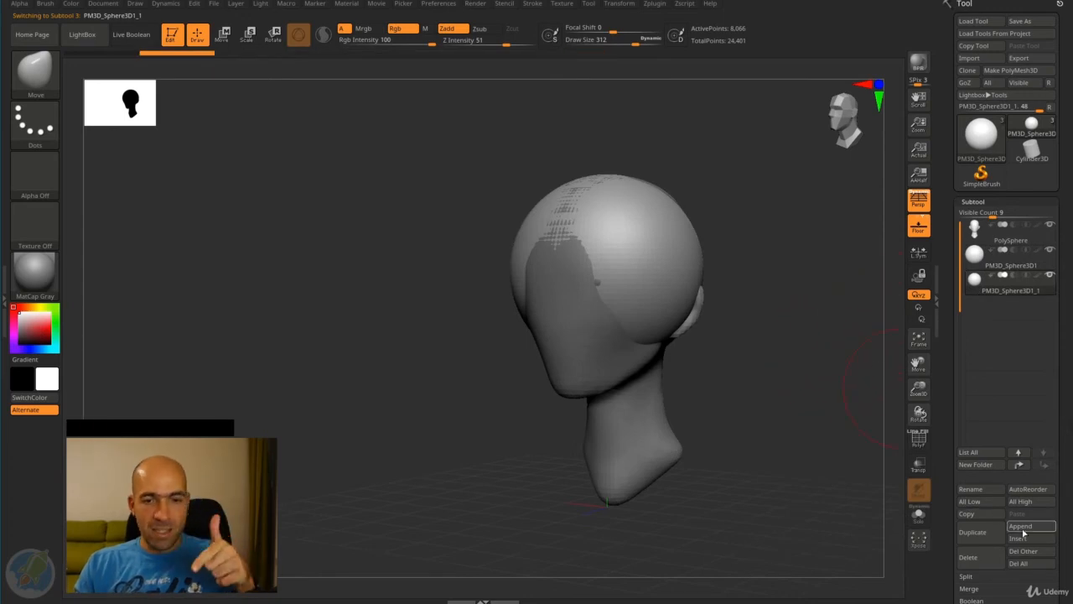
left_click(1021, 525)
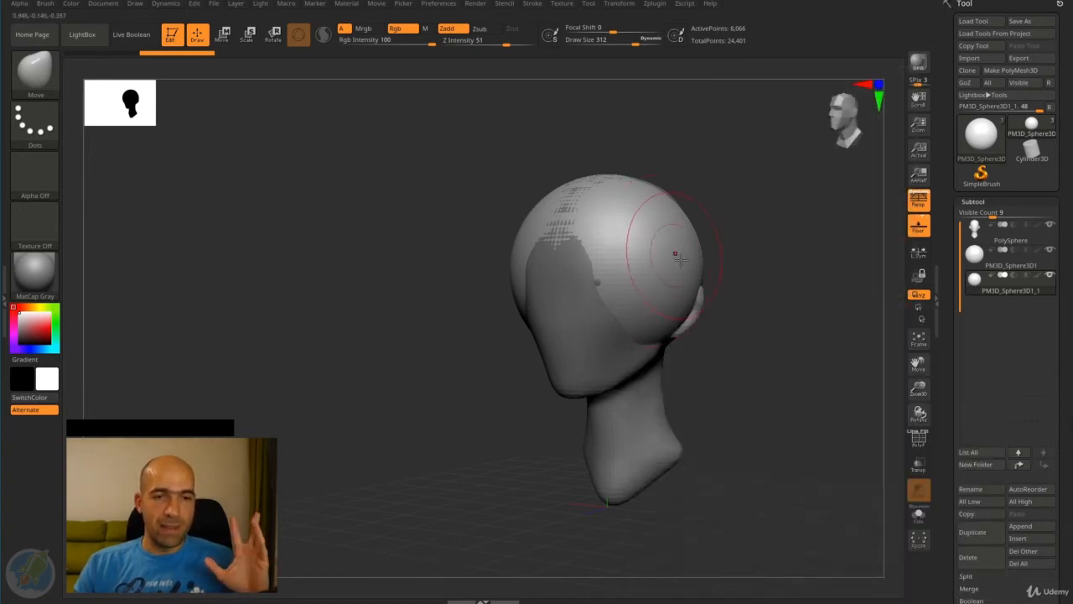
mouse_move(975, 292)
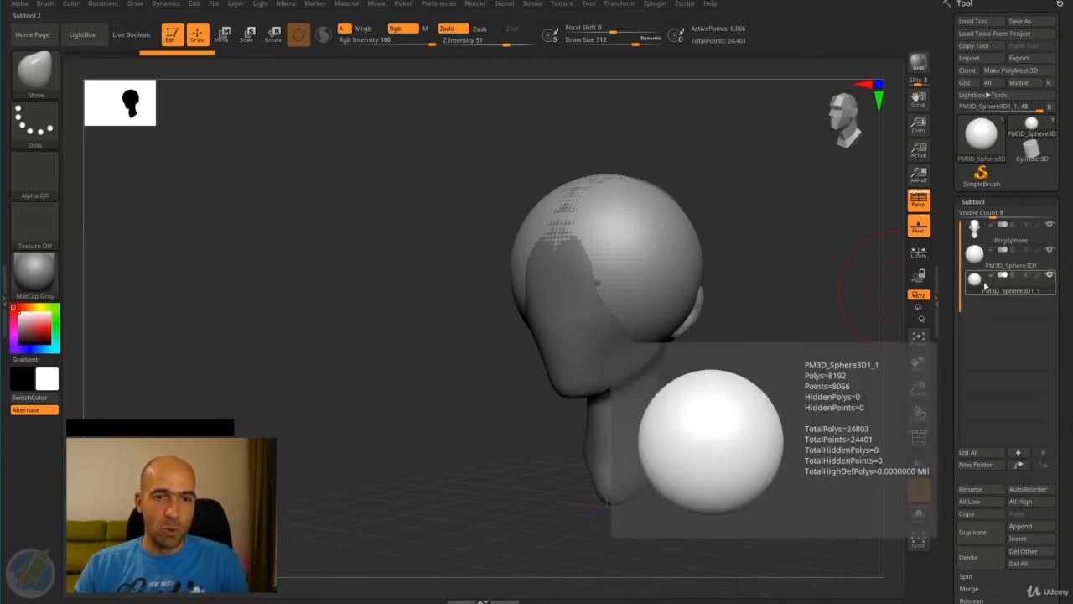
left_click(773, 287)
left_click_drag(774, 287, 783, 215, "shift")
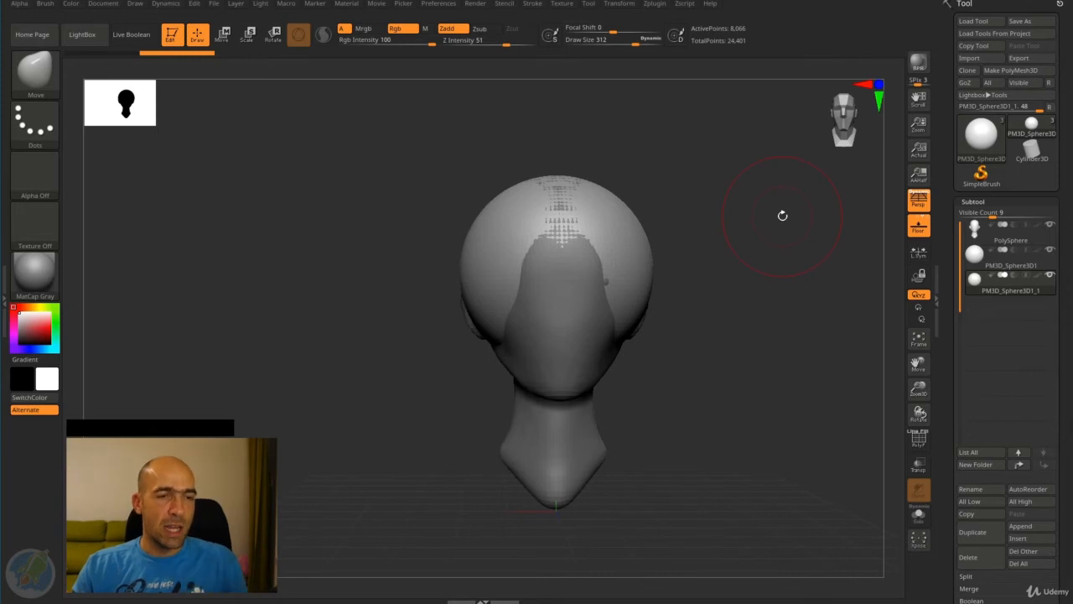
left_click_drag(713, 284, 723, 239)
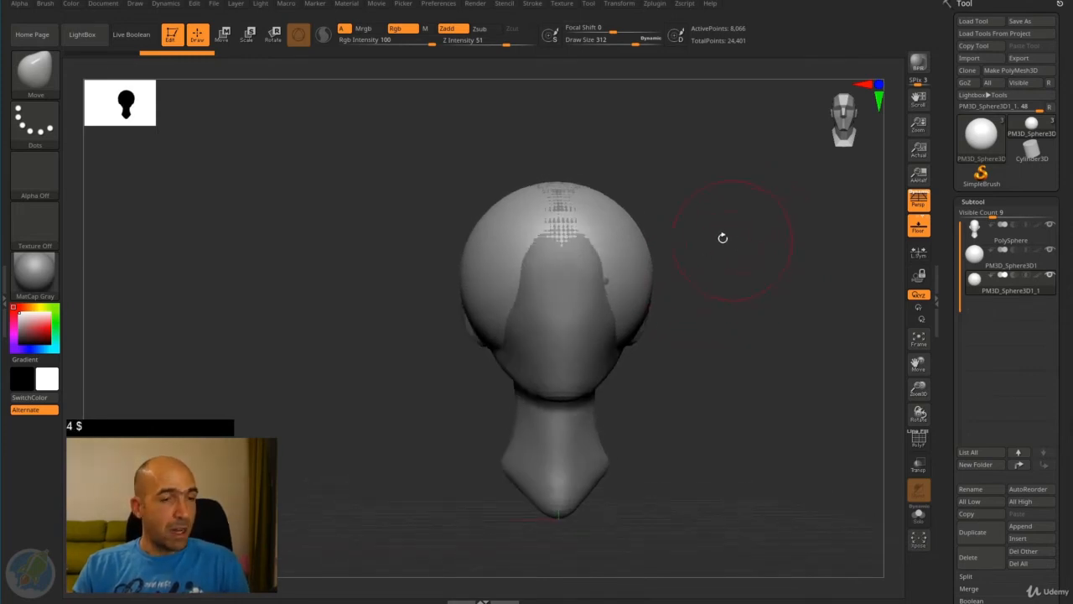
Pull the new sphere over the skull as a hair cap, using the Move brush at draw size 400.
key("4")
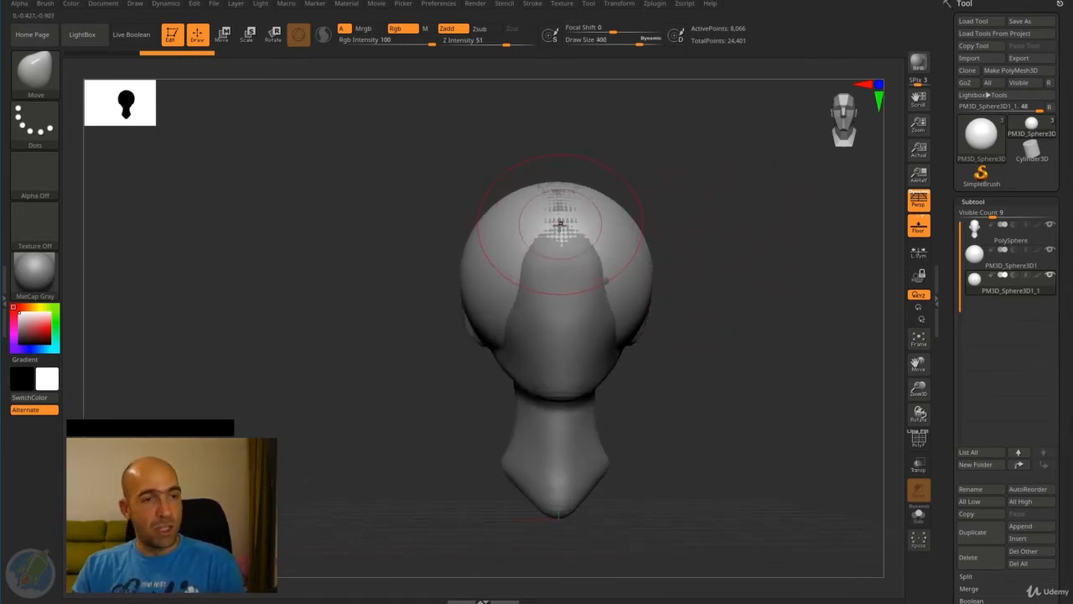
left_click_drag(560, 236, 560, 199, "alt")
mouse_move(731, 199)
left_mouse_down()
mouse_move(625, 206)
mouse_move(536, 284)
left_mouse_up()
mouse_move(641, 194)
left_mouse_down()
mouse_move(696, 208)
mouse_move(706, 225)
left_mouse_up()
left_click_drag(764, 254, 818, 263)
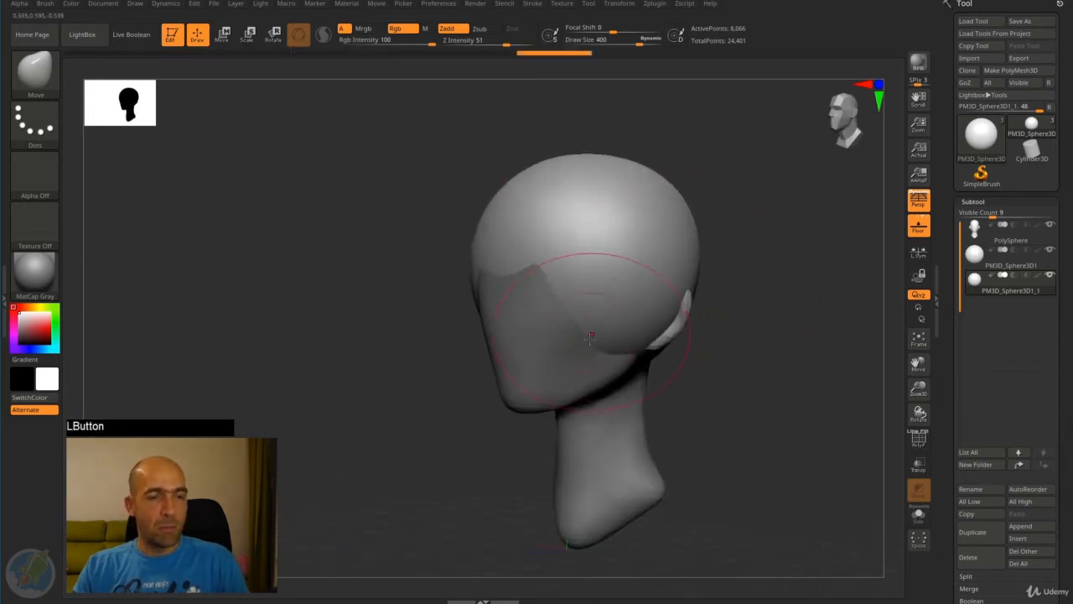
mouse_move(565, 293)
left_mouse_down()
mouse_move(556, 278)
mouse_move(530, 285)
left_mouse_up()
left_click_drag(413, 307, 518, 310)
left_click_drag(429, 322, 484, 285)
left_click_drag(575, 311, 486, 310)
left_click_drag(597, 257, 592, 240)
Fit the hair cap around the face, temples and back of the head with further Move brush pulls.
left_click_drag(679, 212, 754, 215)
mouse_move(522, 254)
left_mouse_down()
mouse_move(503, 249)
mouse_move(477, 289)
left_mouse_up()
left_click_drag(395, 332, 408, 325)
left_click_drag(713, 318, 599, 312)
left_click_drag(548, 276, 561, 271)
left_click_drag(312, 330, 419, 327)
left_click_drag(520, 307, 572, 316)
left_click_drag(670, 301, 720, 296)
Carve the side of the hair cap with the Standard brush and smooth its surface around the back of the head.
key("b")
key("s")
key("t")
left_click_drag(518, 277, 466, 303, "alt")
left_click_drag(428, 184, 448, 215)
left_click_drag(612, 243, 671, 240)
mouse_move(454, 230)
left_mouse_down("shift")
mouse_move(412, 170)
mouse_move(421, 192)
left_mouse_up("shift")
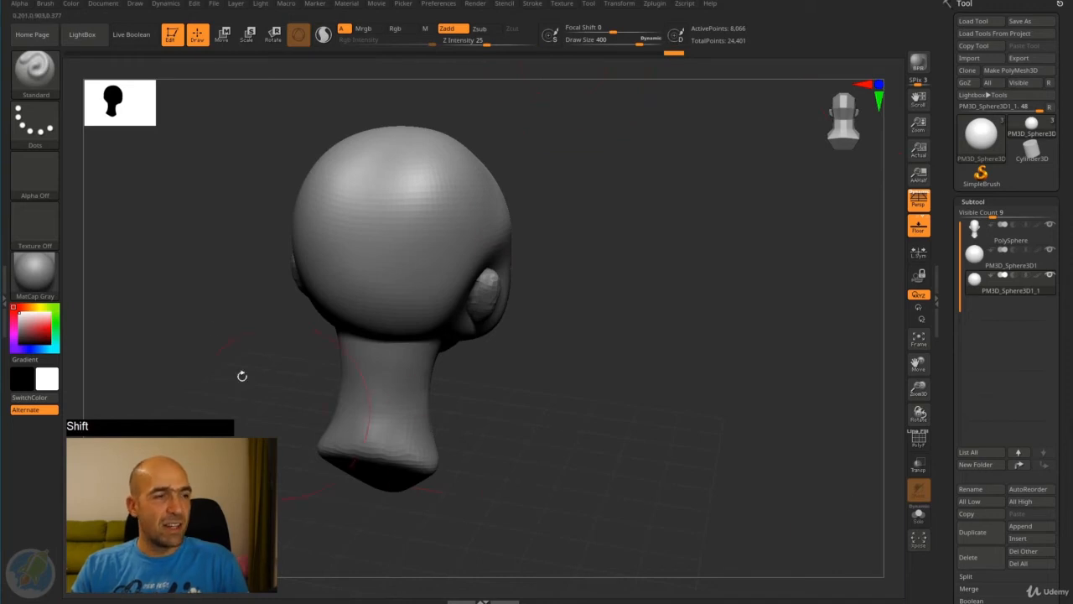
mouse_move(779, 246)
left_mouse_down()
mouse_move(752, 276)
mouse_move(764, 256)
left_mouse_up()
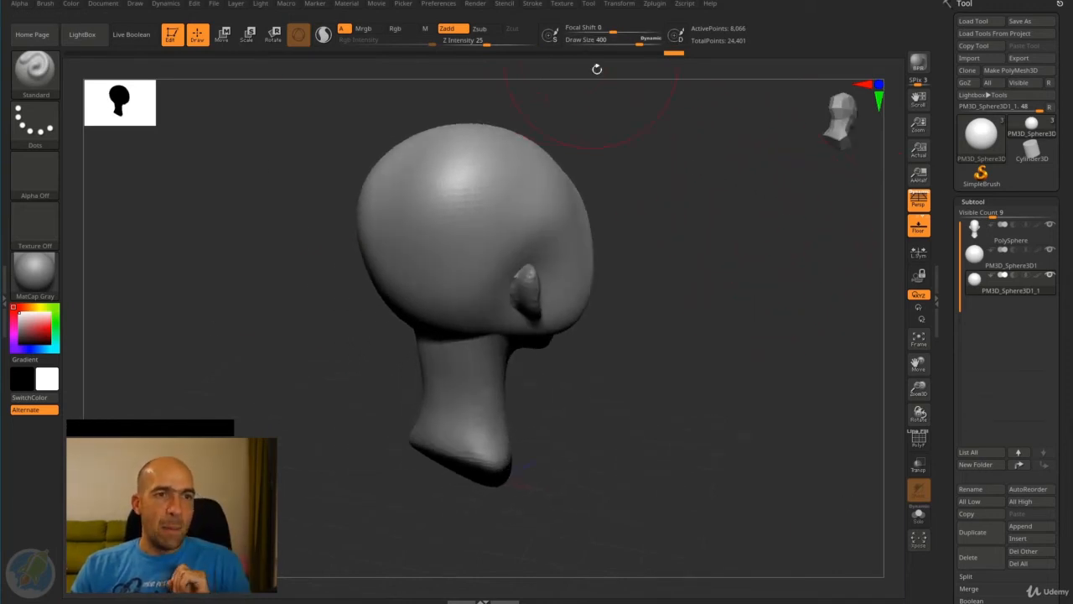
left_click_drag(722, 240, 570, 189, "shift")
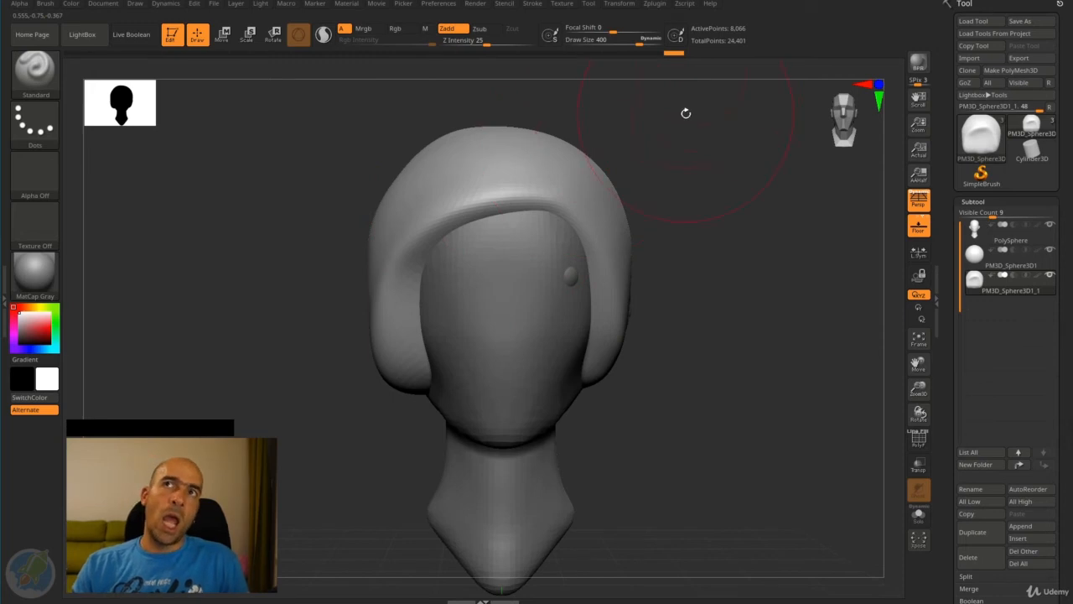
Sculpt the hairline along the forehead and temples with the Standard brush, adding and carving volume.
left_click_drag(571, 228, 602, 328)
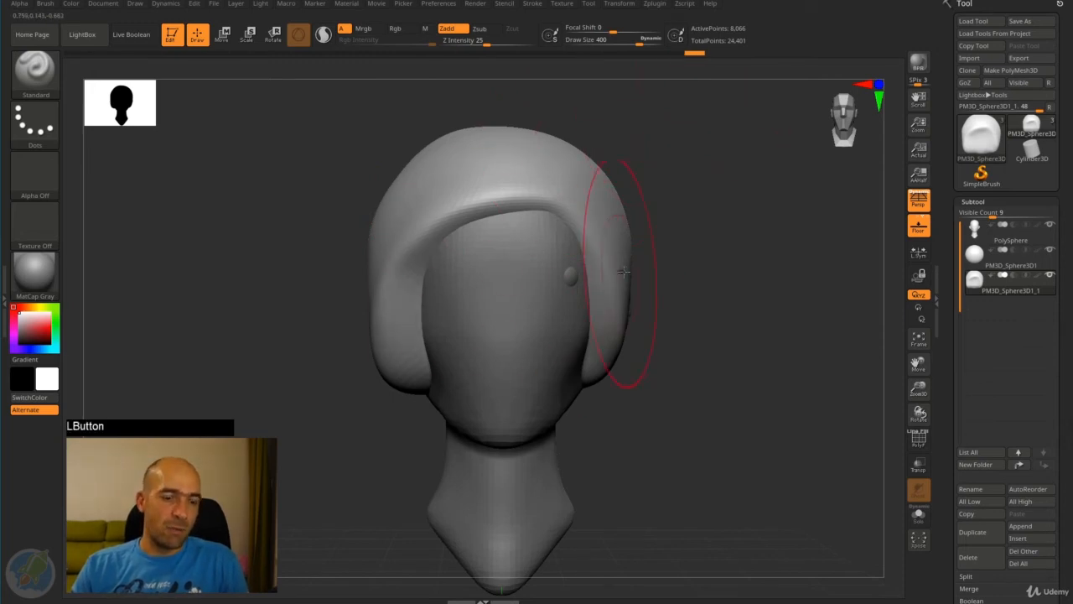
mouse_move(602, 261)
left_mouse_down()
mouse_move(602, 328)
mouse_move(573, 228)
left_mouse_up()
mouse_move(459, 228)
left_mouse_down("alt")
mouse_move(411, 364)
mouse_move(426, 419)
mouse_move(433, 281)
mouse_move(412, 383)
mouse_move(407, 336)
left_mouse_up("alt")
left_click_drag(690, 318, 545, 315)
mouse_move(579, 251)
left_mouse_down("alt")
mouse_move(594, 289)
mouse_move(620, 268)
mouse_move(603, 315)
left_mouse_up("alt")
left_click_drag(550, 243, 592, 308)
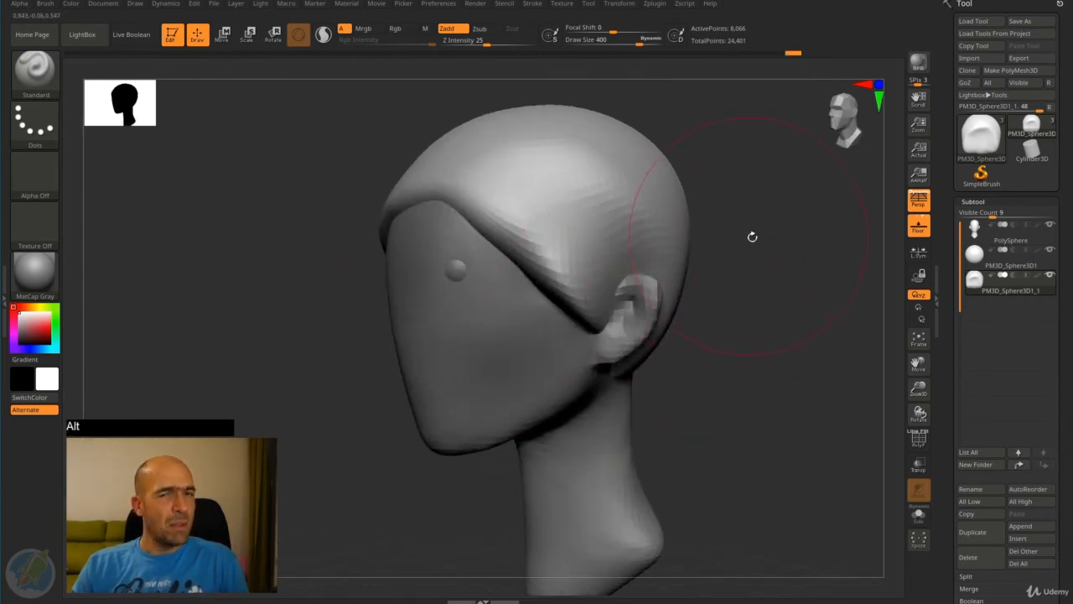
Reshape the sideburns and the front hairline of the hair cap with the Move brush.
left_click_drag(750, 235, 825, 241)
key("b")
key("m")
key("v")
mouse_move(624, 310)
left_mouse_down()
mouse_move(613, 308)
mouse_move(574, 350)
left_mouse_up()
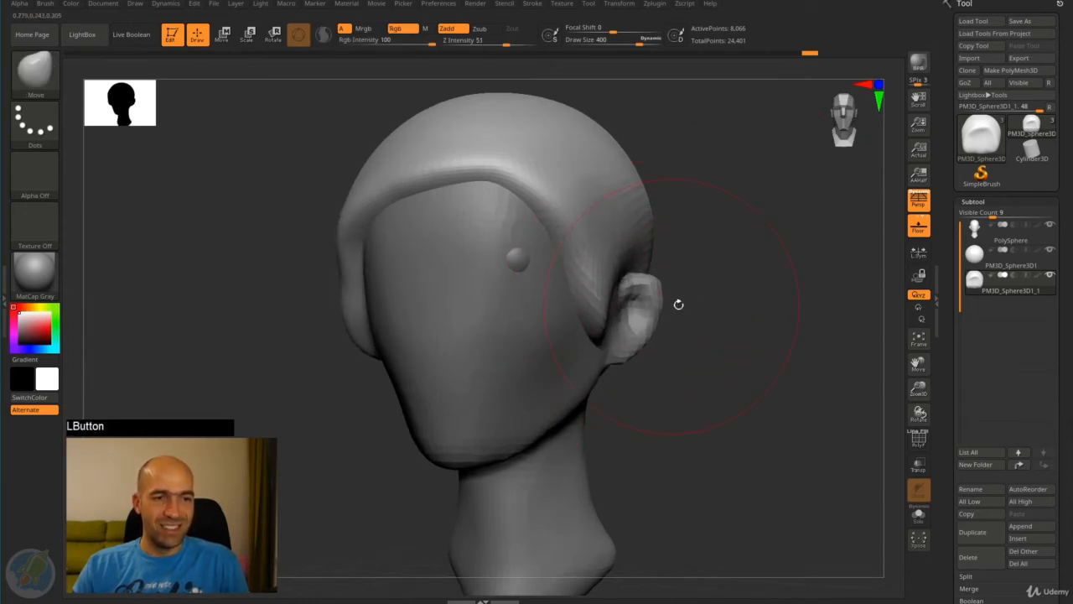
mouse_move(679, 302)
left_mouse_down()
mouse_move(579, 307)
mouse_move(596, 308)
left_mouse_up()
left_click_drag(608, 255, 617, 249)
left_click_drag(554, 234, 579, 216)
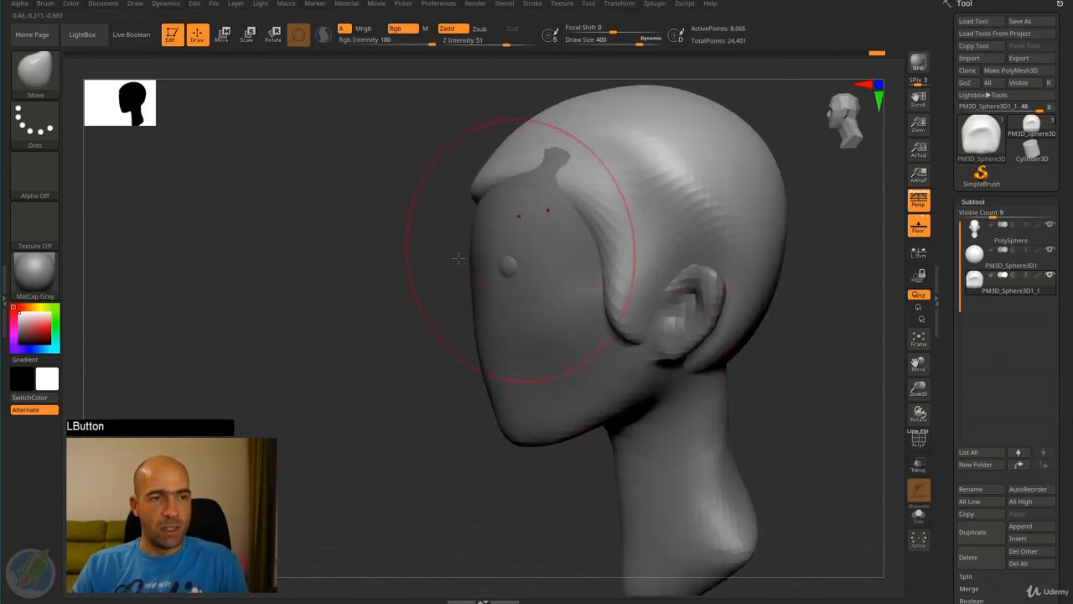
left_click_drag(453, 258, 551, 255)
left_click_drag(538, 198, 549, 189)
mouse_move(654, 174)
left_mouse_down()
mouse_move(643, 175)
mouse_move(658, 177)
left_mouse_up()
Turn off symmetry, undo the last stroke, and build up a side-swept fringe above the forehead with ClayTubes.
key("x")
left_click_drag(405, 172, 427, 167)
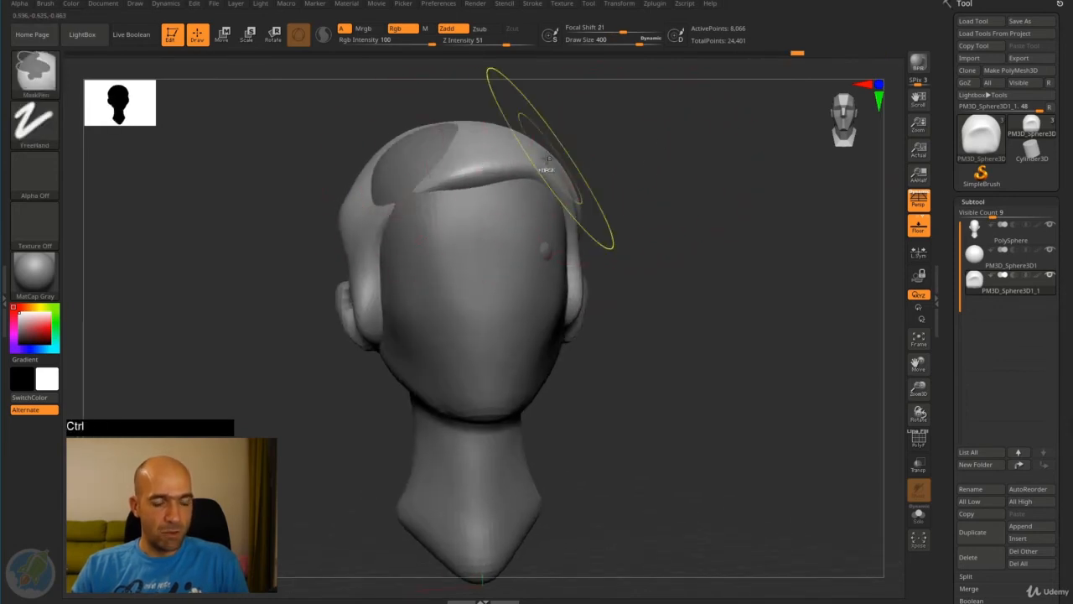
key("ctrl+z")
key("2")
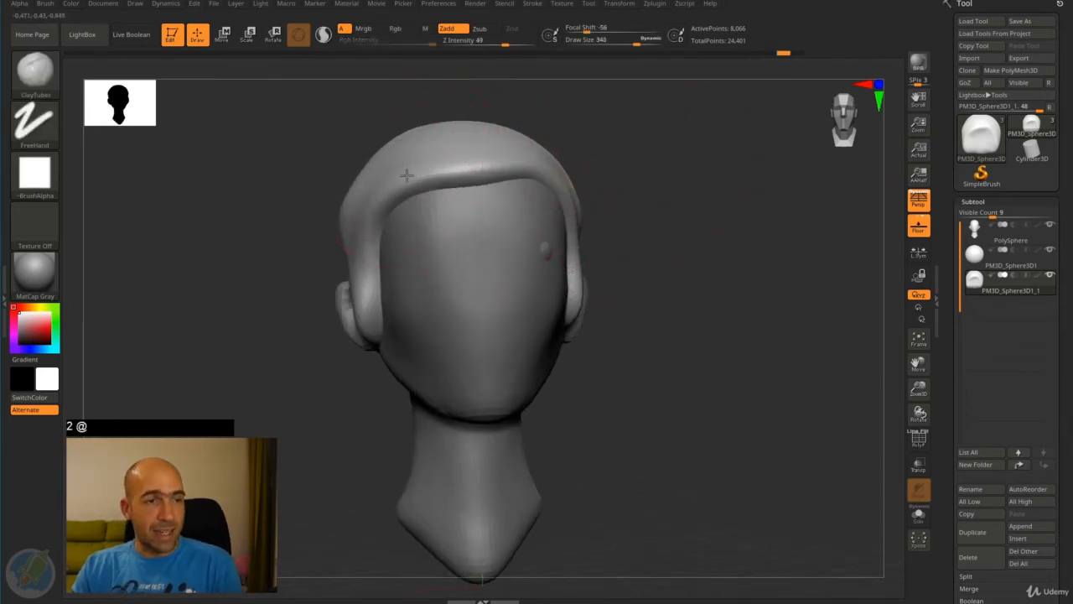
mouse_move(407, 175)
left_mouse_down()
mouse_move(412, 160)
mouse_move(524, 170)
left_mouse_up()
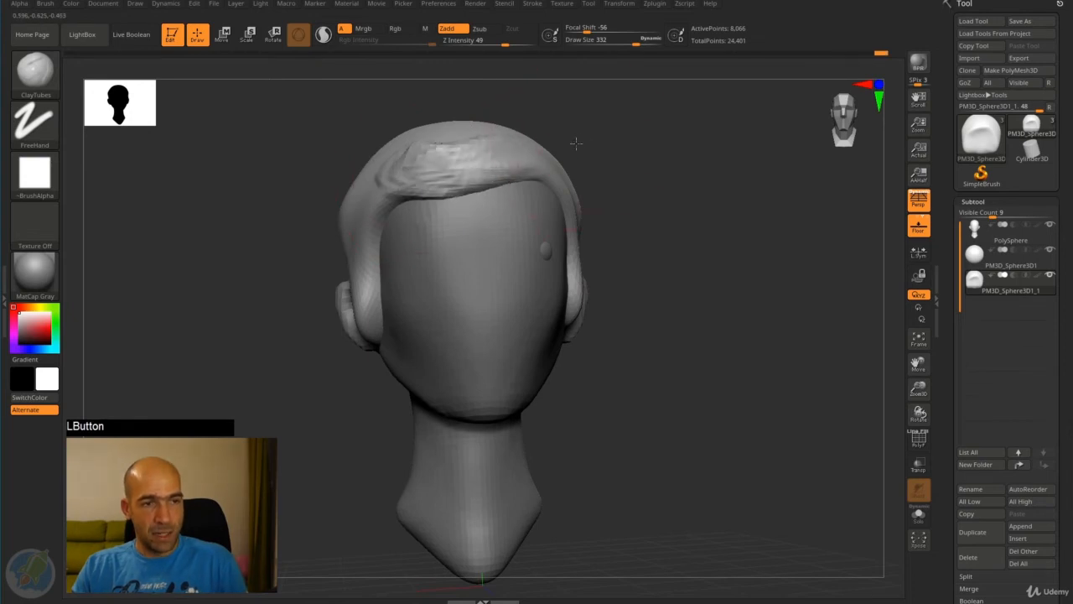
left_click_drag(575, 144, 501, 149)
mouse_move(530, 158)
left_mouse_down()
mouse_move(421, 175)
mouse_move(567, 132)
left_mouse_up()
mouse_move(500, 173)
left_mouse_down()
mouse_move(591, 154)
mouse_move(620, 198)
left_mouse_up()
Add clay to the sideburn on one side and carve the opposite sideburn with ClayTubes.
left_click_drag(712, 172, 781, 176)
left_click_drag(621, 187, 625, 275)
left_click_drag(624, 234, 621, 302)
left_click_drag(694, 245, 799, 243)
left_click_drag(479, 210, 470, 279, "alt")
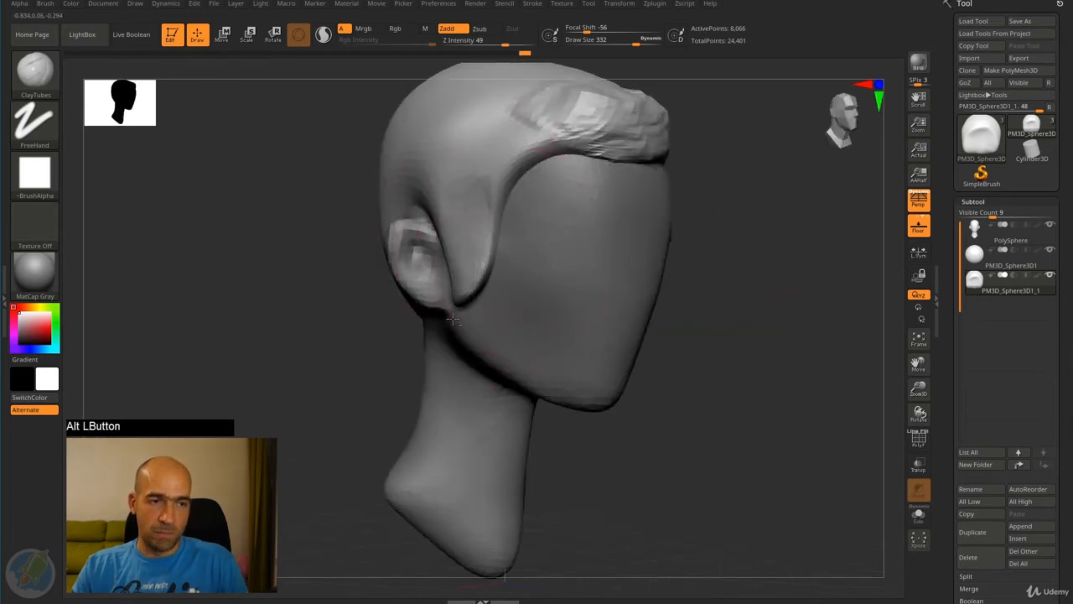
Make the PolySphere head the active subtool and carve the eye sockets with the Standard brush.
left_click_drag(788, 262, 717, 269)
left_click(644, 271, "alt")
mouse_move(575, 239)
left_mouse_down("alt")
mouse_move(542, 233)
mouse_move(621, 237)
left_mouse_up("alt")
left_click_drag(791, 228, 625, 243)
mouse_move(419, 292)
left_mouse_down()
mouse_move(472, 307)
mouse_move(747, 249)
left_mouse_up()
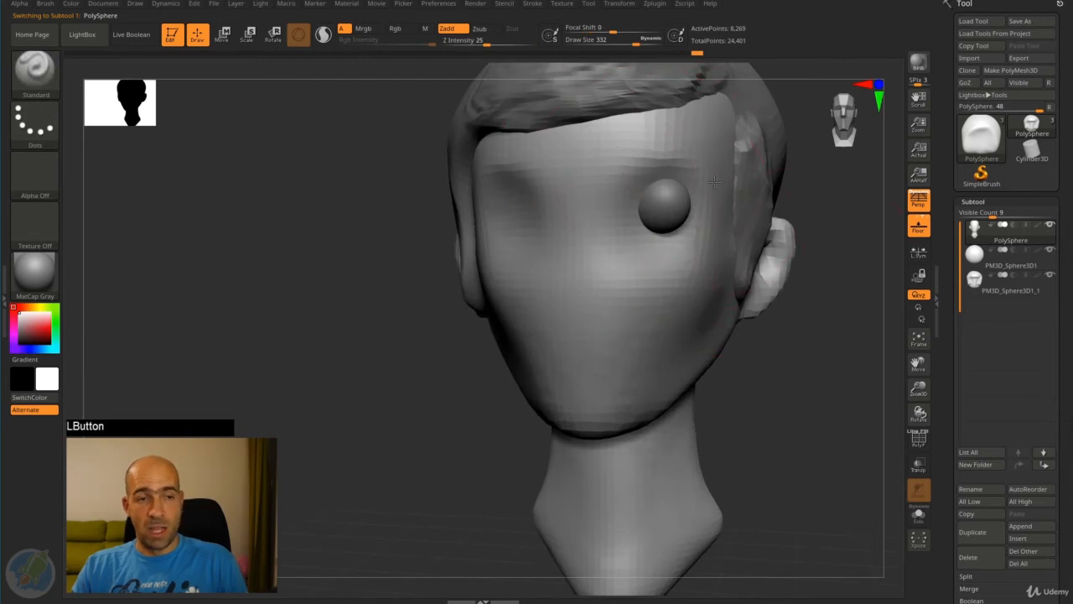
left_click_drag(781, 343, 751, 285, "alt")
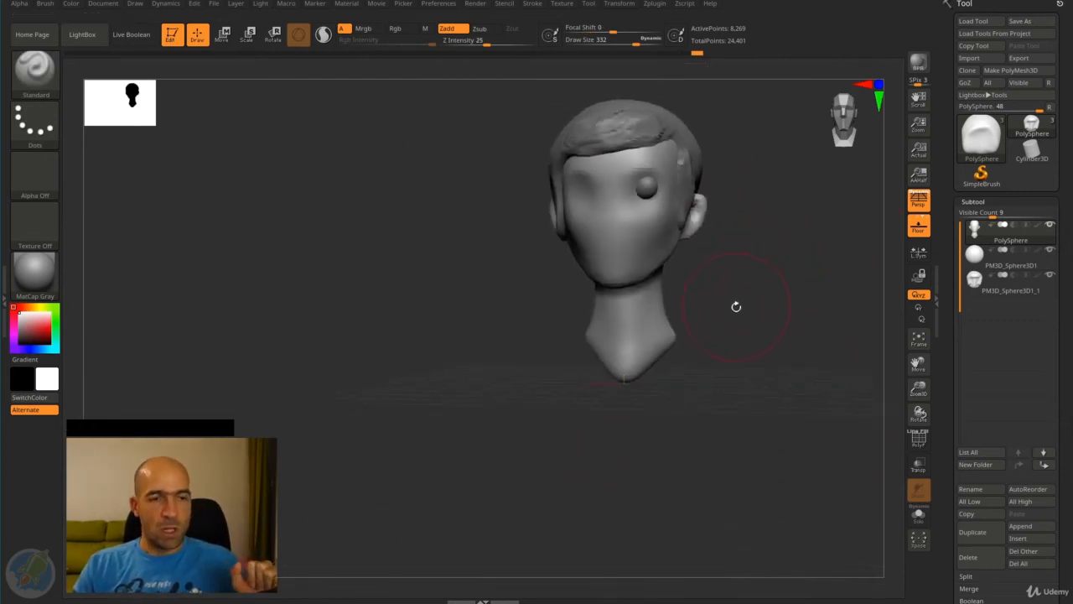
Reshape the front and back of the neck with the Move brush, then smooth the neck.
mouse_move(738, 307)
left_mouse_down()
mouse_move(671, 302)
mouse_move(673, 291)
mouse_move(711, 292)
left_mouse_up()
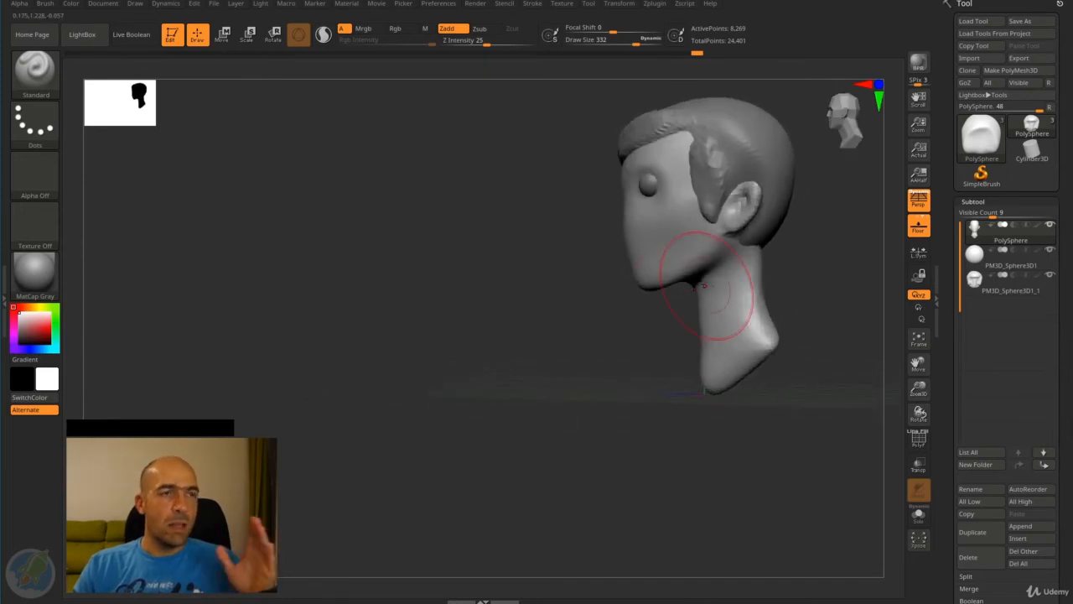
mouse_move(654, 371)
left_mouse_down()
mouse_move(755, 316)
mouse_move(721, 309)
mouse_move(771, 291)
mouse_move(755, 270)
left_mouse_up()
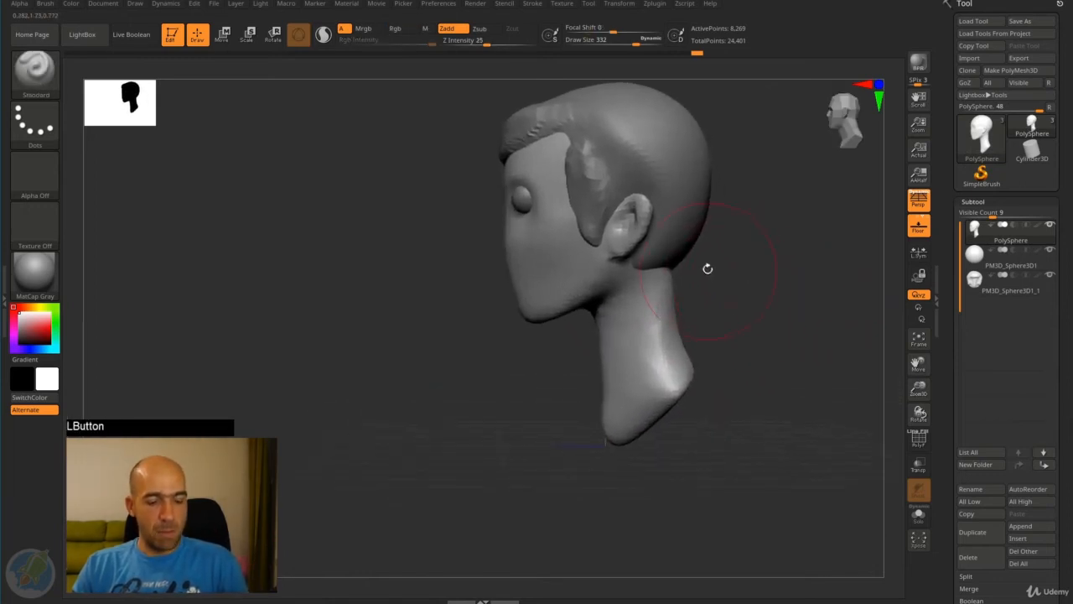
key("4")
left_click_drag(617, 324, 605, 337)
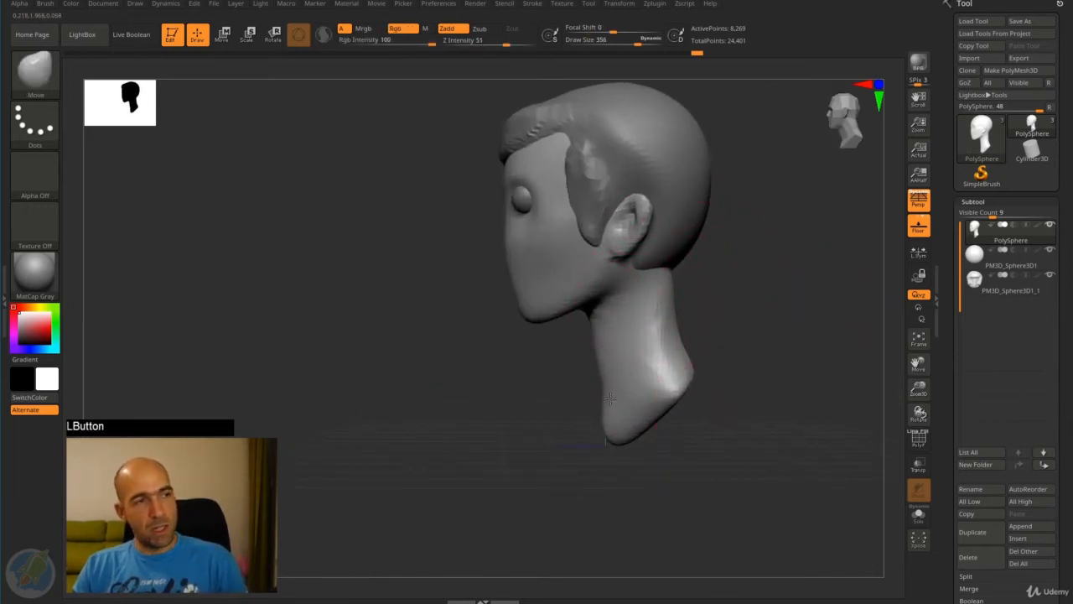
left_click_drag(610, 399, 601, 401)
mouse_move(678, 293)
left_mouse_down()
mouse_move(667, 295)
mouse_move(742, 306)
left_mouse_up()
left_click_drag(678, 367, 673, 378)
left_click_drag(739, 313, 731, 369, "alt")
left_click_drag(731, 352, 747, 348)
left_click_drag(652, 315, 658, 360, "shift")
left_click_drag(746, 288, 752, 283)
Switch to the Standard brush and reduce the draw size to 196.
key("1")
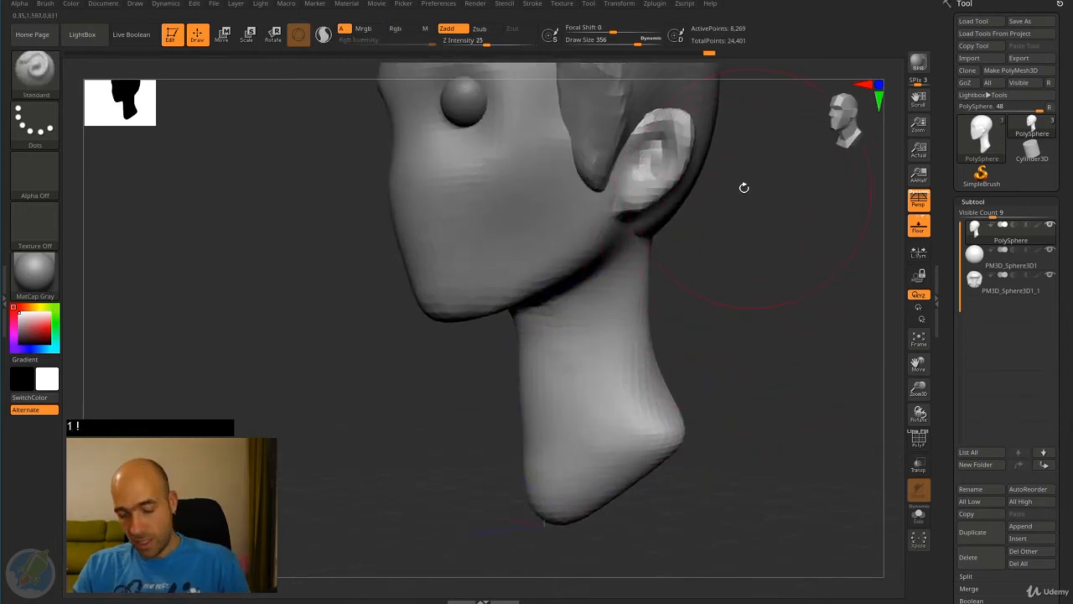
key("[")
key("[")
key("[")
key("[")
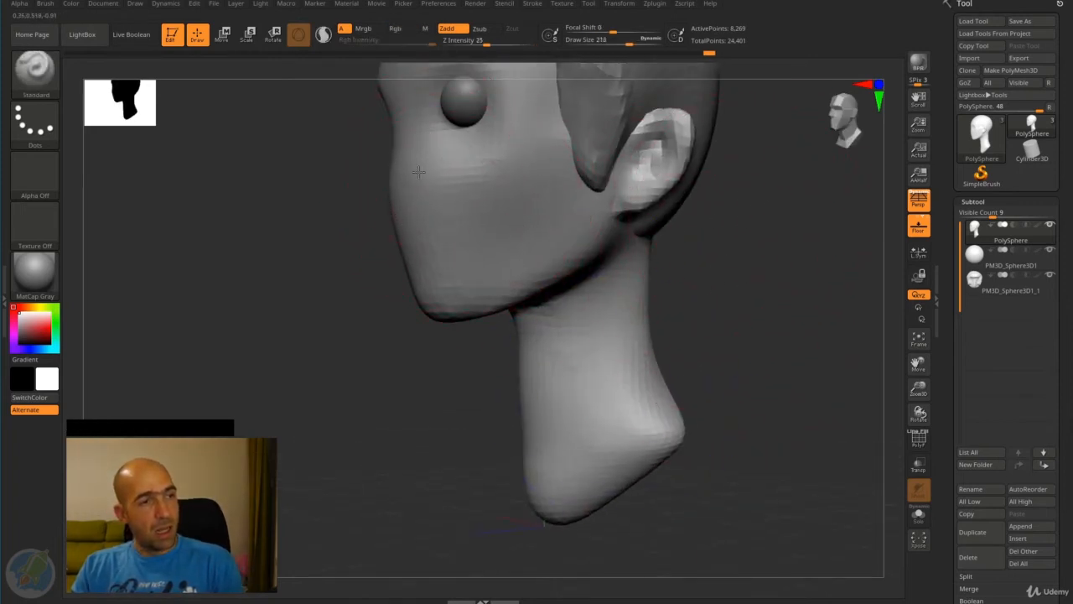
key("[")
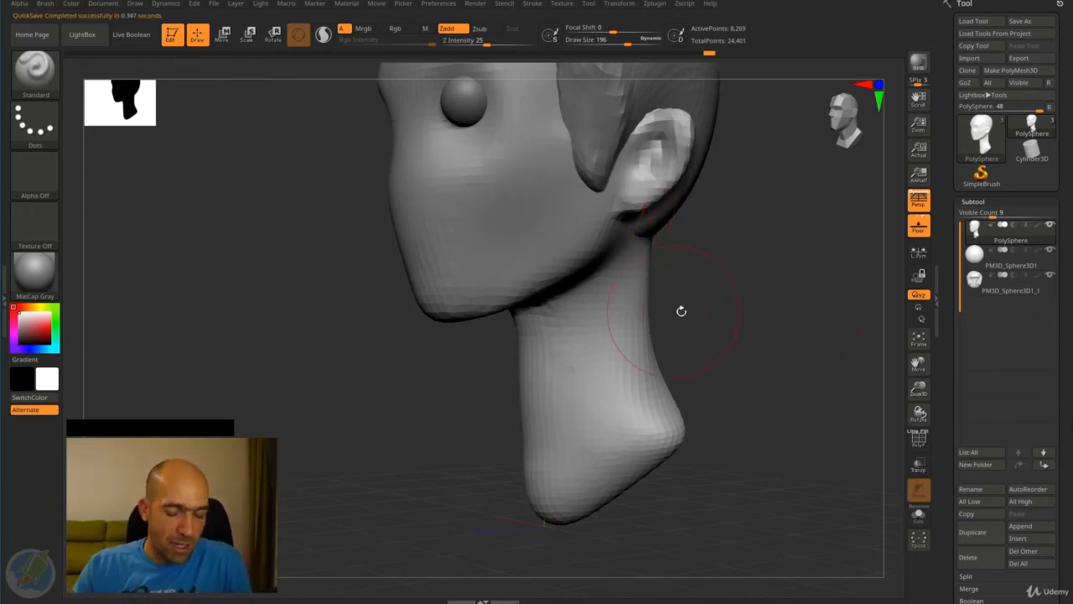
Filter the brush library to brushes starting with S and choose the Standard brush.
key("b")
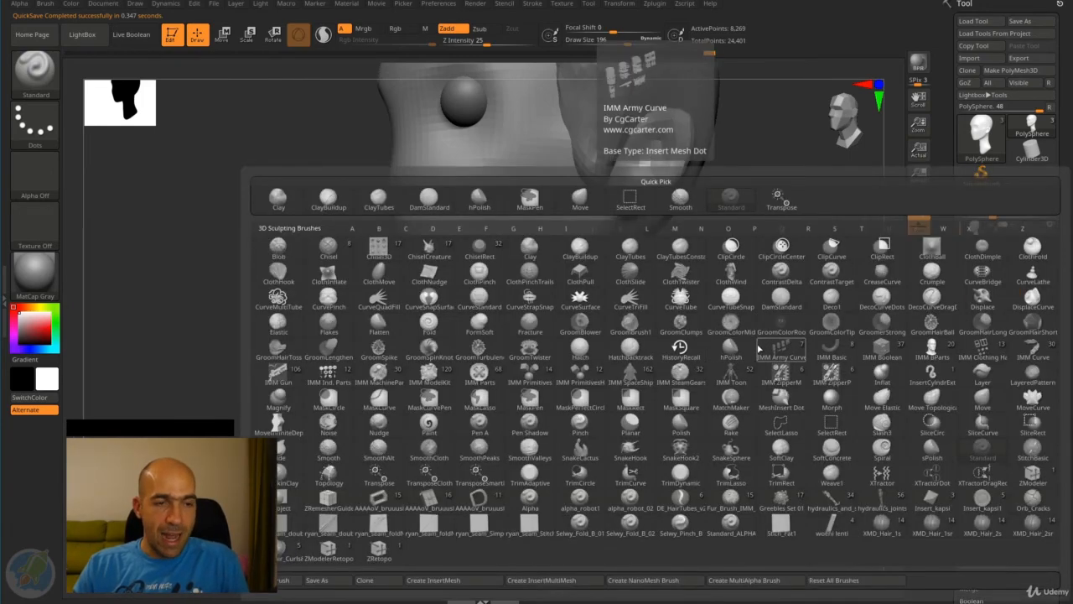
key("s")
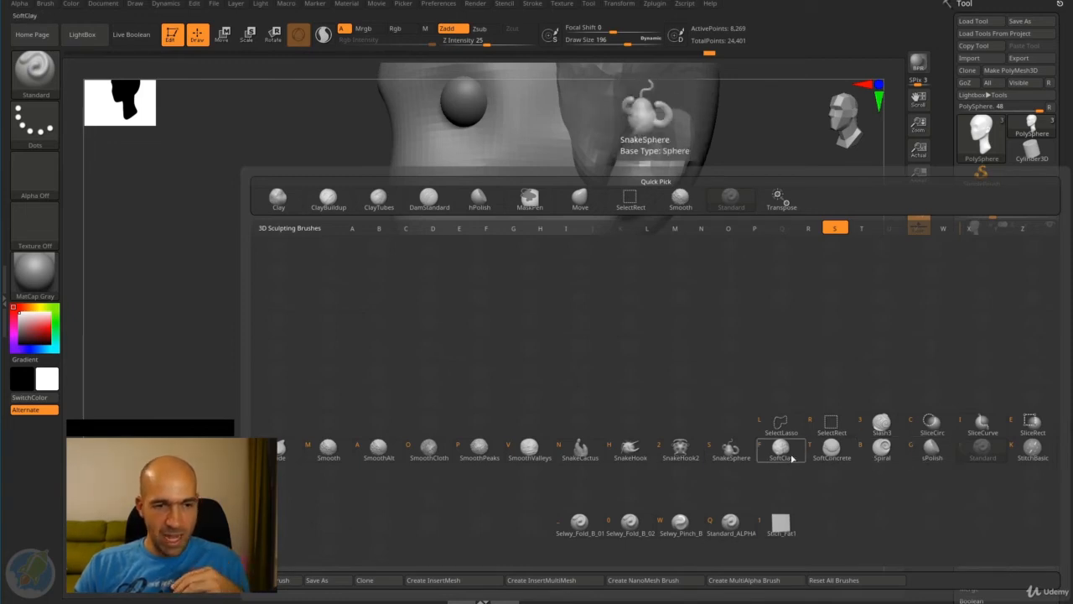
left_click(879, 449)
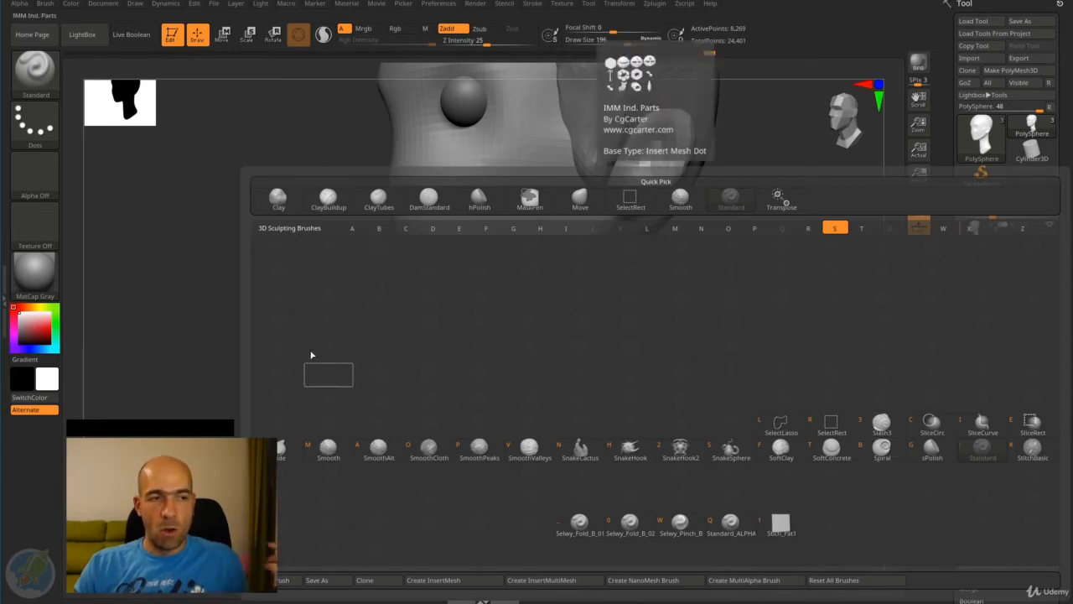
key("b")
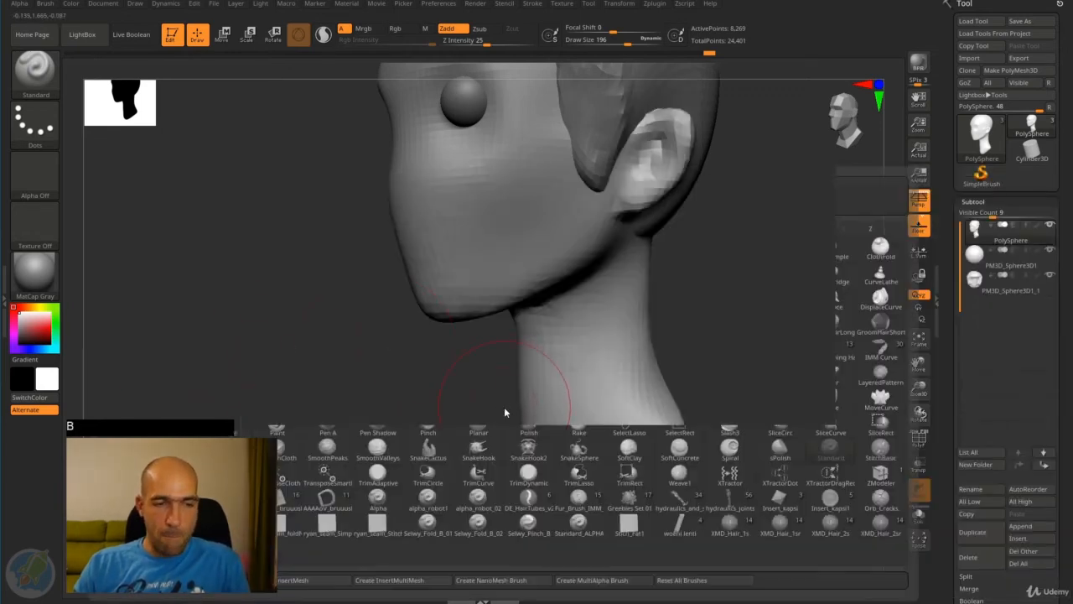
key("s")
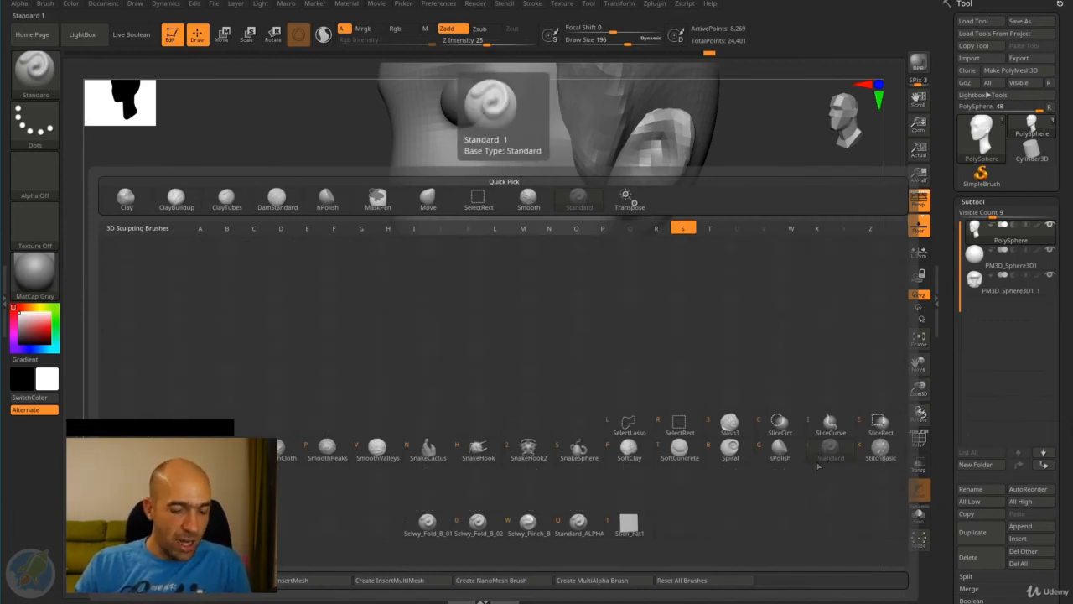
left_click(830, 447)
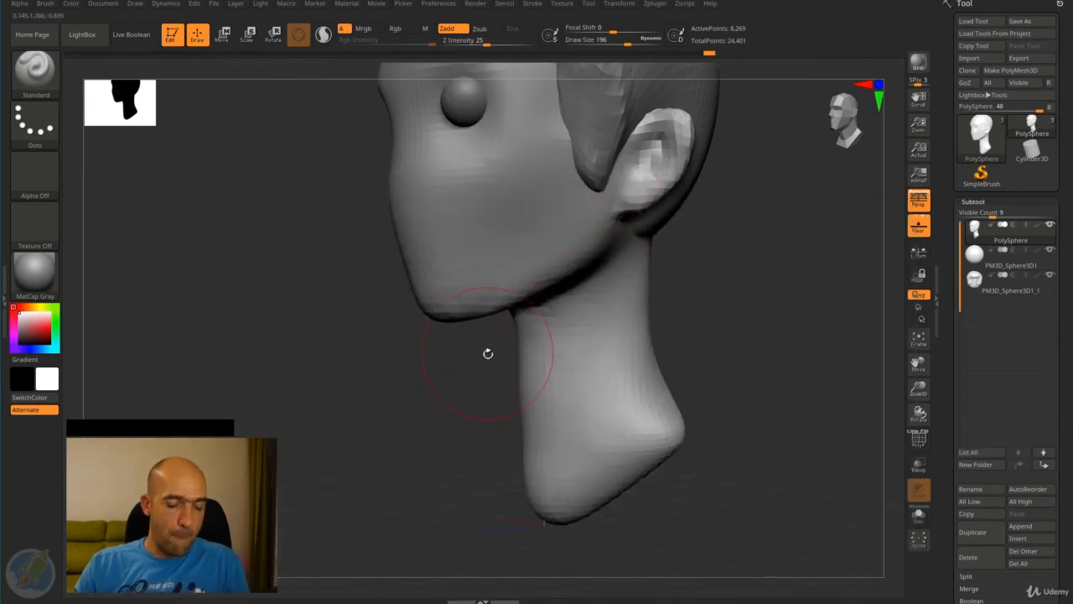
Filter the brush library to brushes starting with M and choose the Move brush.
key("b")
key("m")
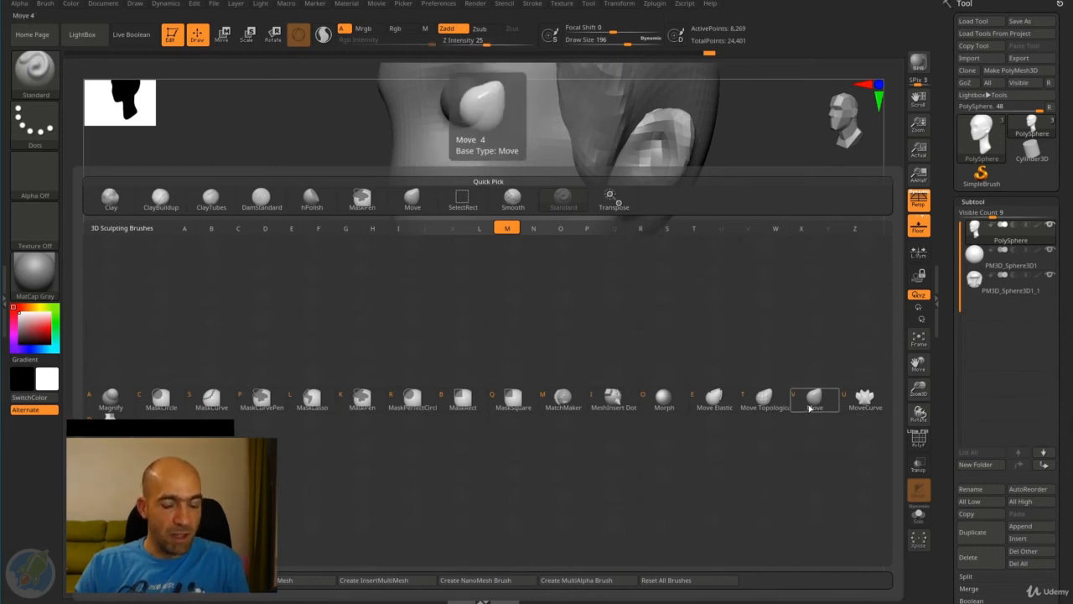
key("v")
left_click_drag(801, 345, 768, 378)
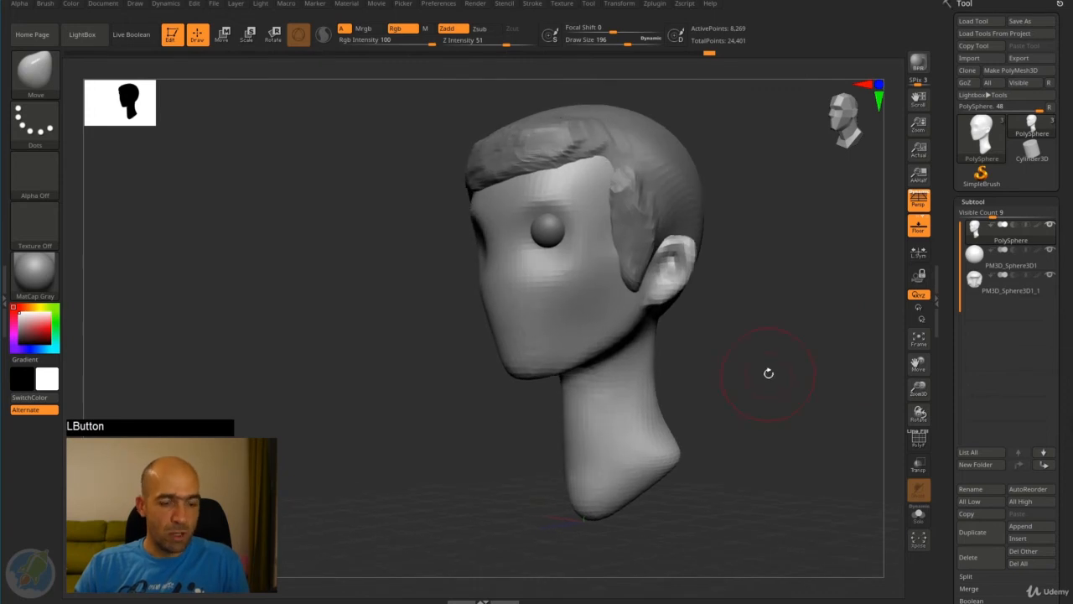
Switch back to the Standard brush from the brush library.
key("b")
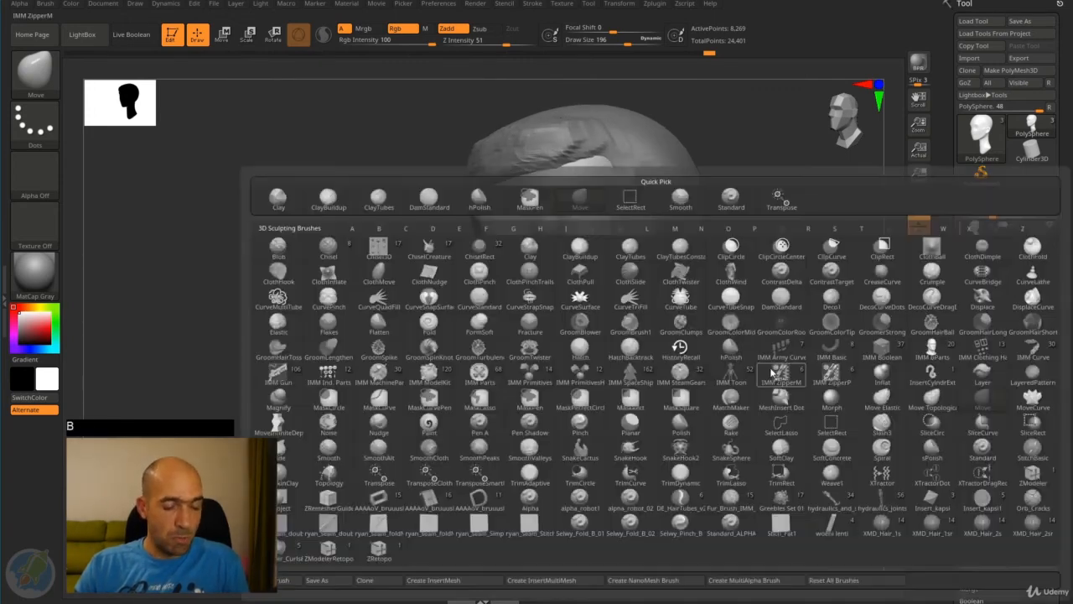
key("s")
key("t")
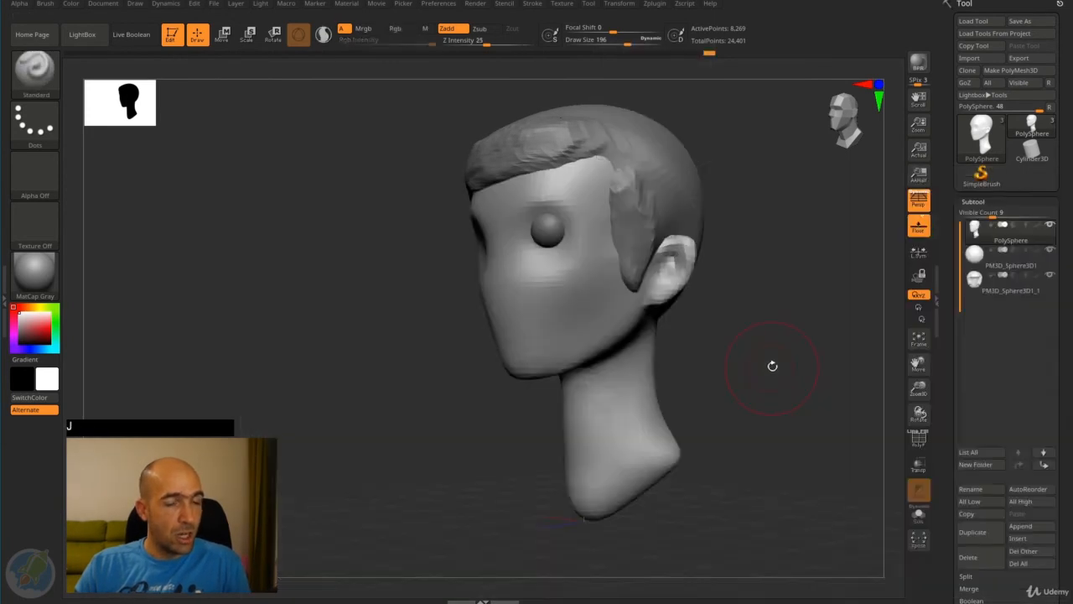
left_click_drag(760, 342, 774, 339)
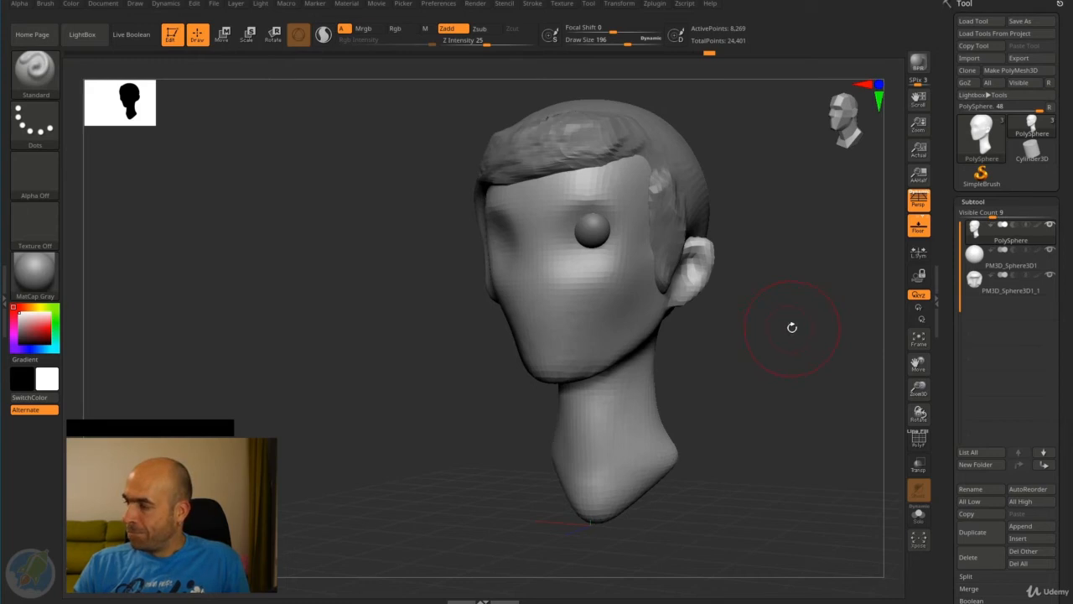
left_click_drag(779, 346, 777, 354)
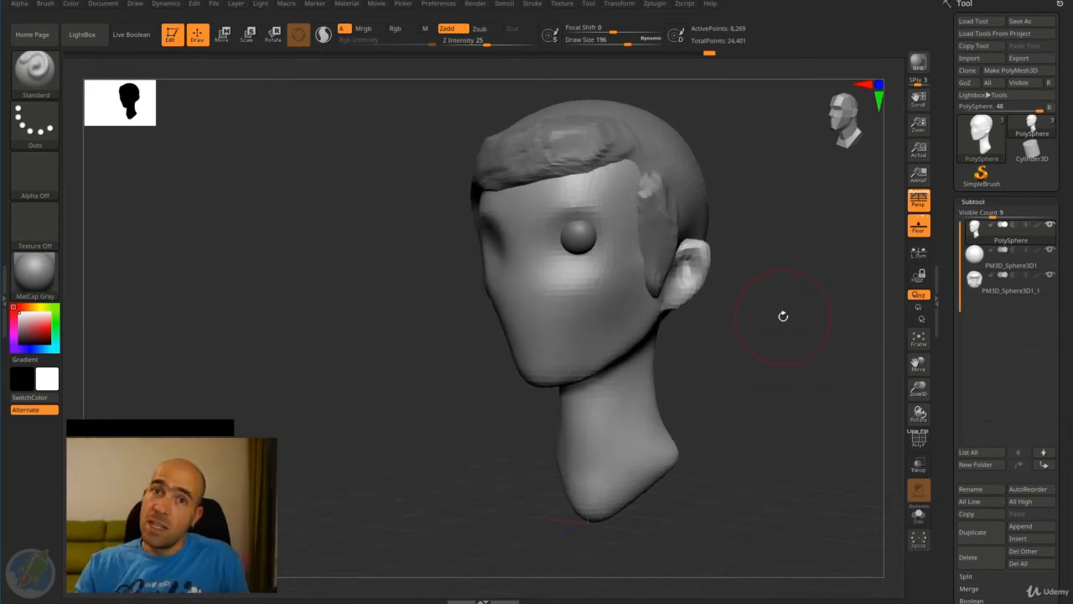
left_click_drag(776, 307, 740, 311)
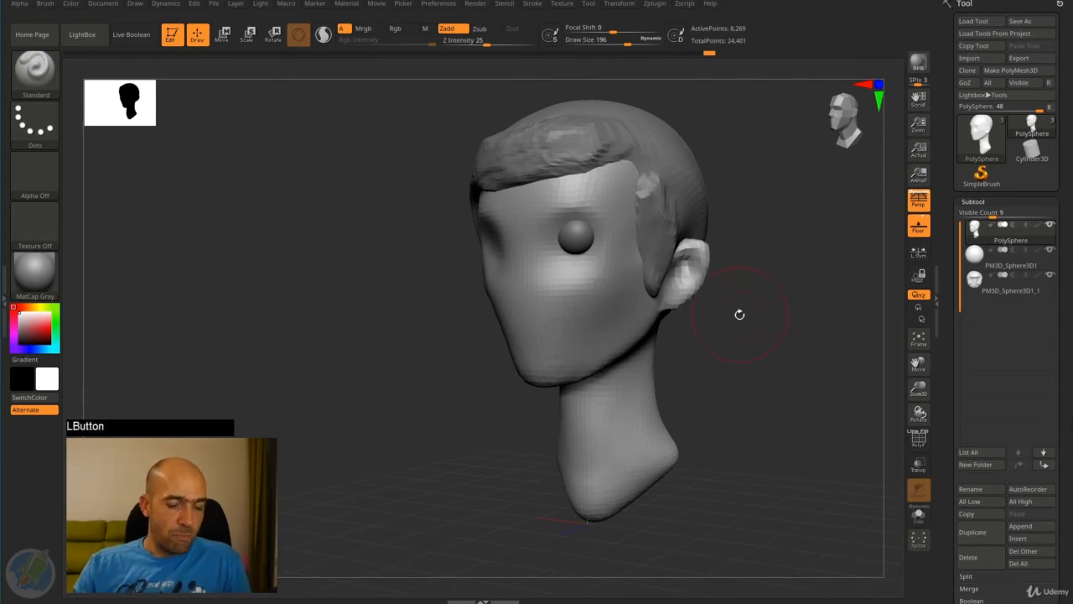
Filter the brush library to the S brushes and pick the Standard brush once more.
key("b")
key("s")
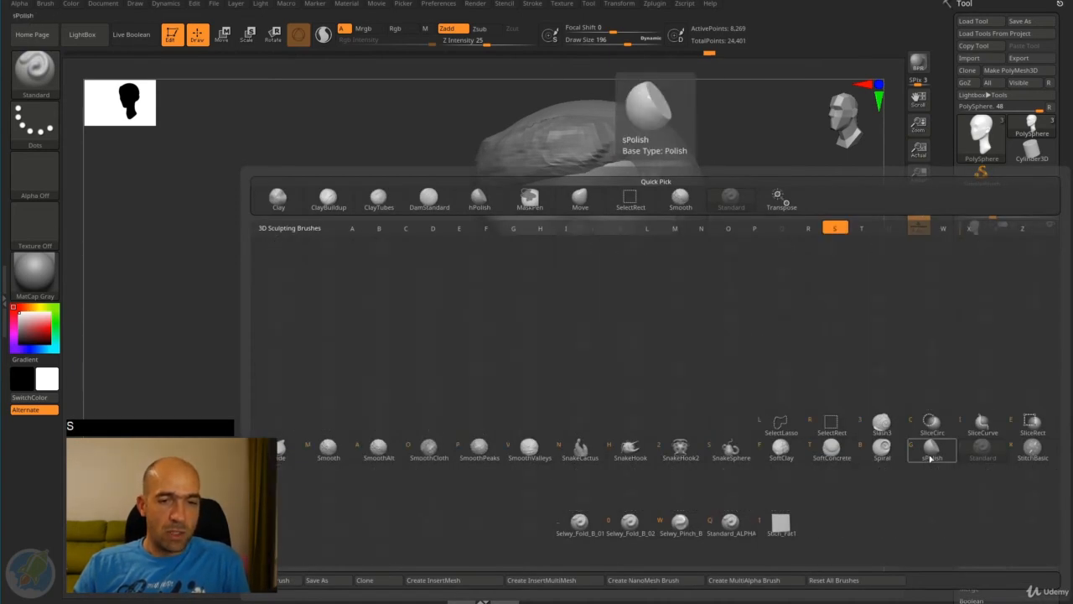
left_click(984, 451)
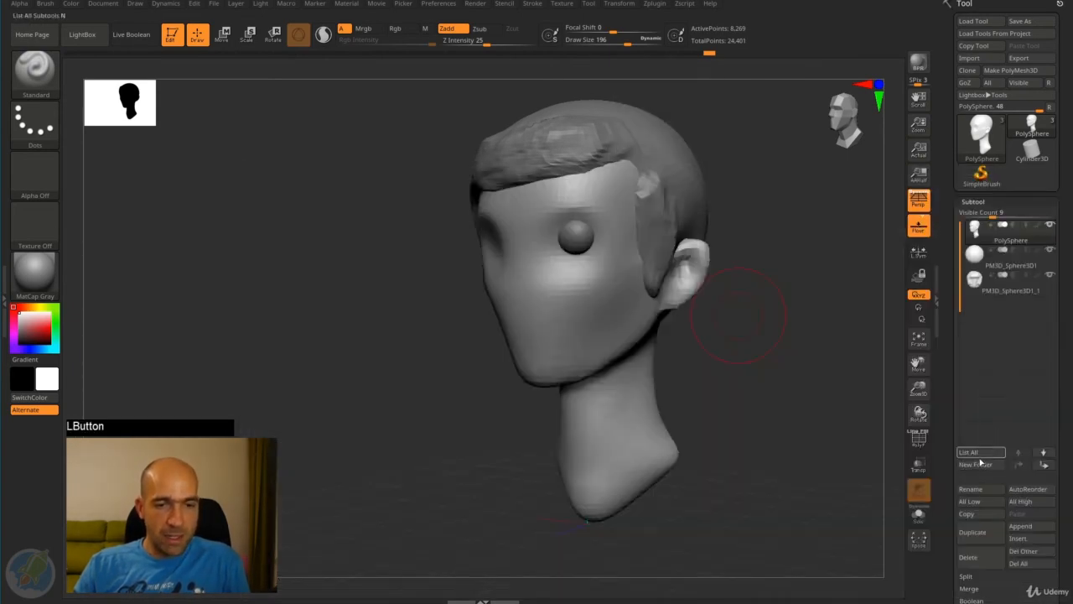
Activate the eye sphere directly on the model, and activate the head, eye and hair in turn from the subtool list.
left_click_drag(792, 312, 801, 313)
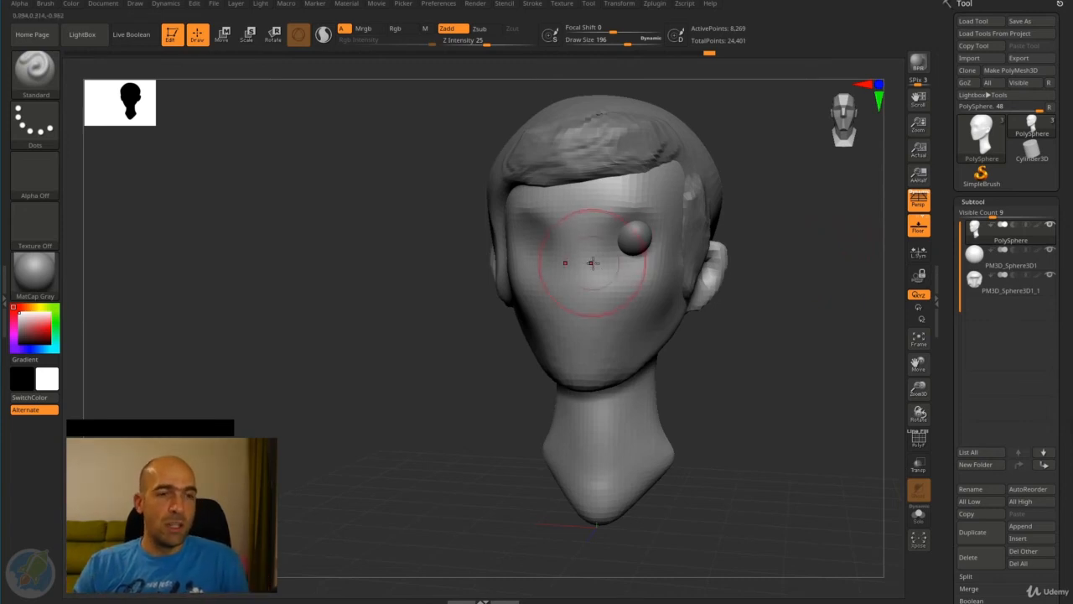
left_click_drag(758, 258, 730, 280, "shift")
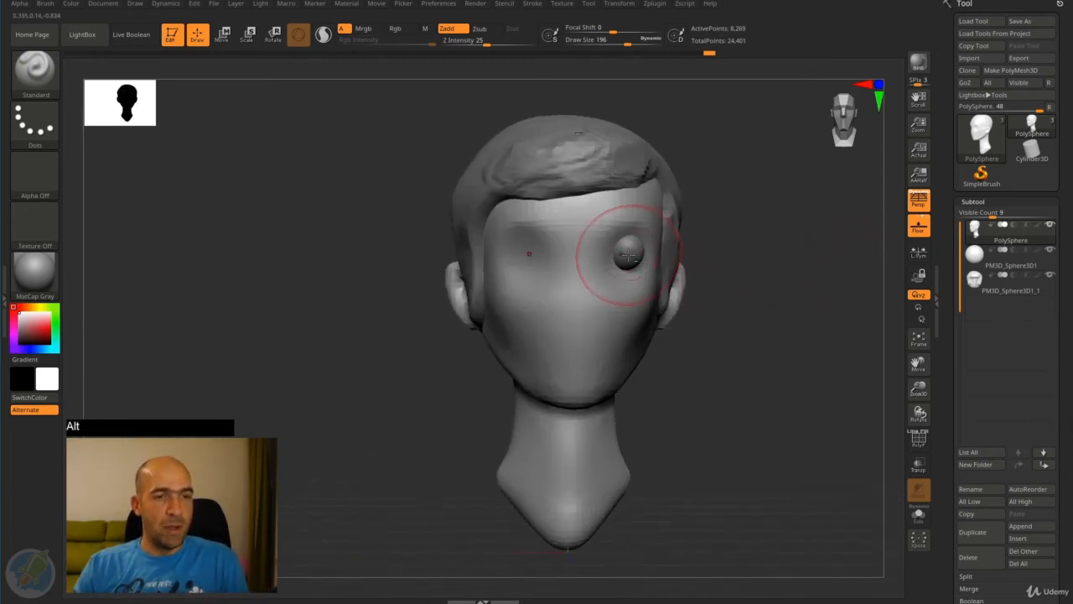
left_click(677, 277, "alt")
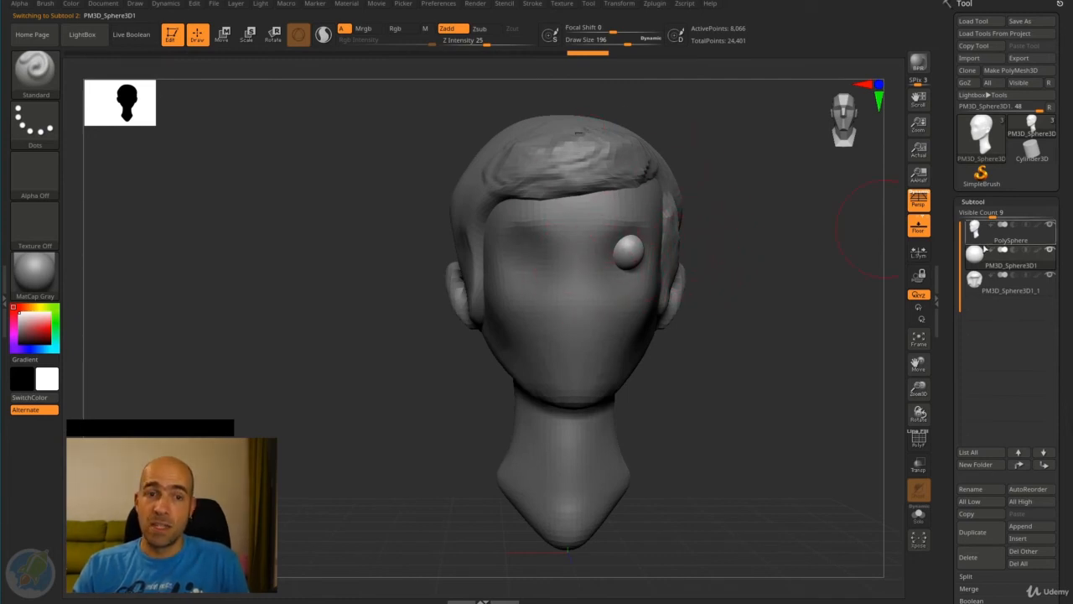
left_click(985, 233)
left_click(979, 258)
left_click(977, 282)
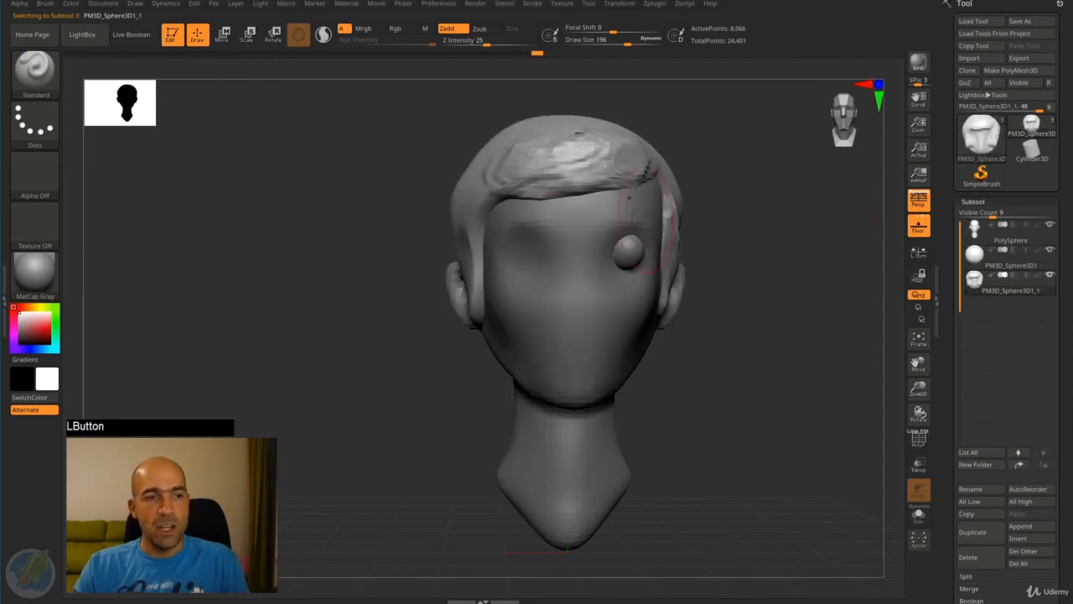
Switch the active subtool between head, eye and hair by picking each one on the model, ending on the hair.
key("alt")
left_click(588, 216, "alt")
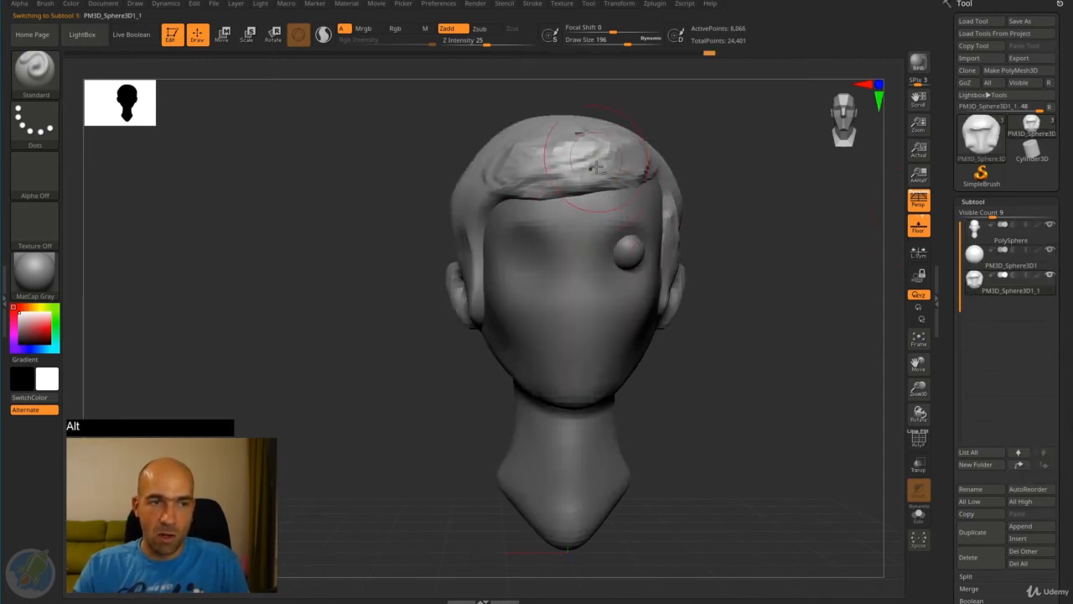
left_click(631, 243, "alt")
left_click(577, 181, "alt")
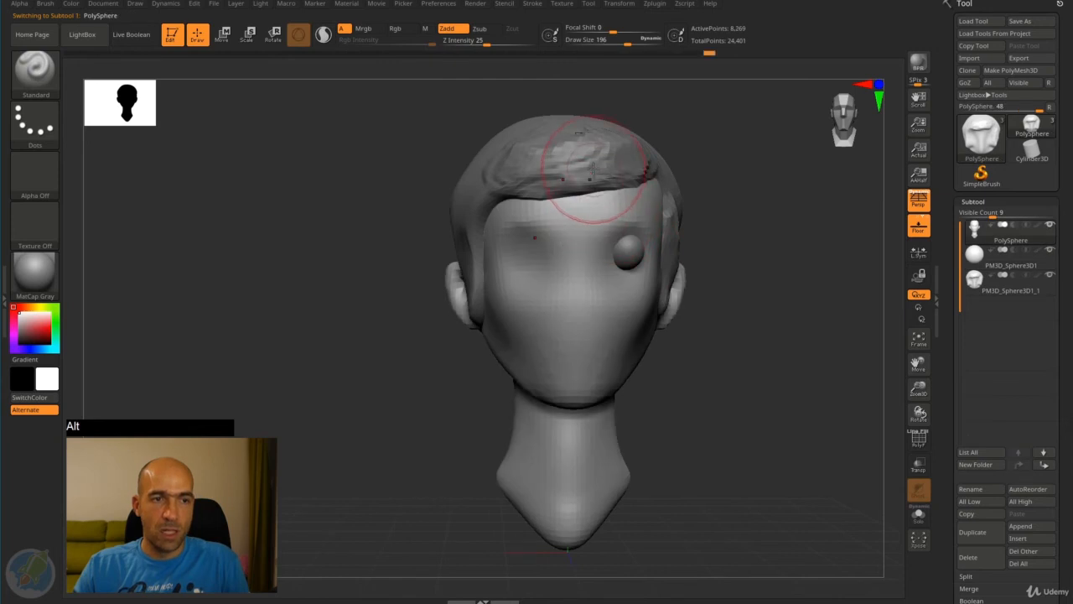
left_click_drag(771, 223, 803, 177)
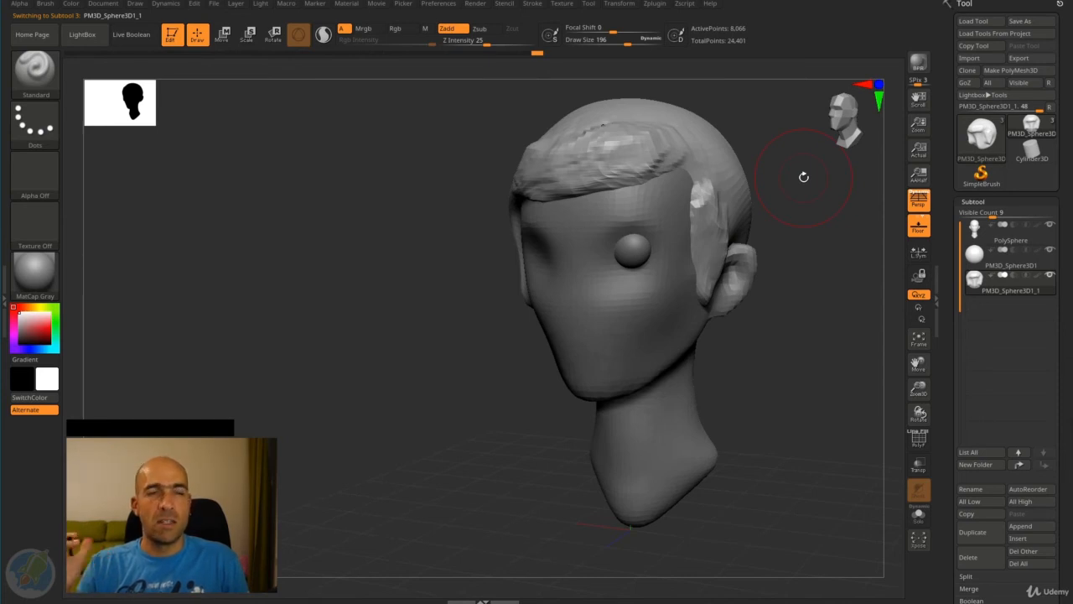
Make the head and then the eye sphere the active subtool by picking them on the model.
left_click_drag(786, 293, 663, 267, "shift")
left_click(570, 302, "alt")
left_click(627, 289, "alt")
left_click_drag(814, 276, 726, 284, "shift")
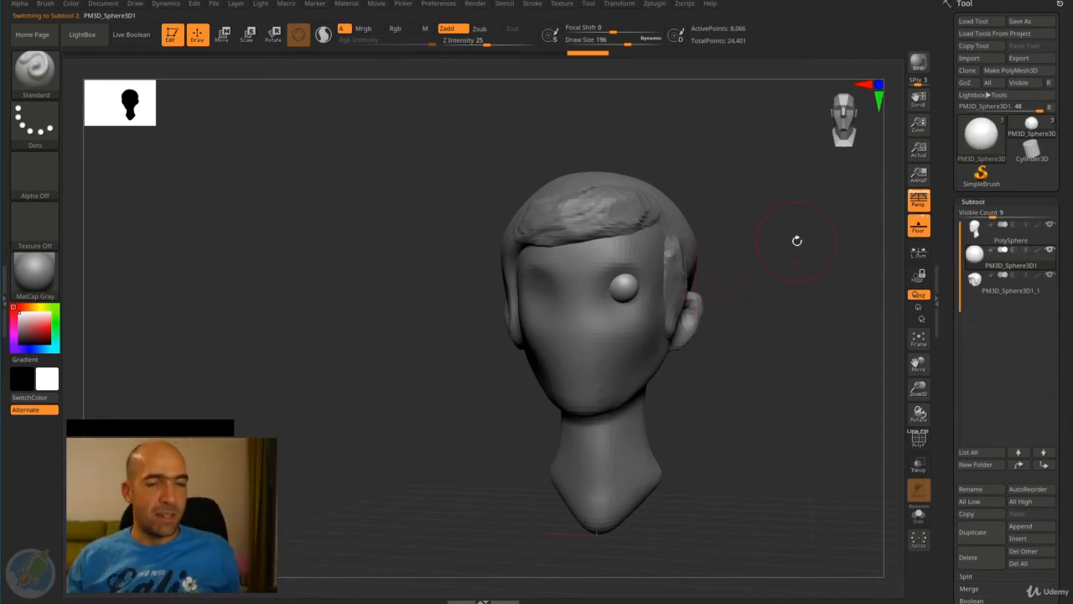
Make the head the active subtool again by picking the face on the model.
left_click_drag(775, 261, 770, 321, "alt")
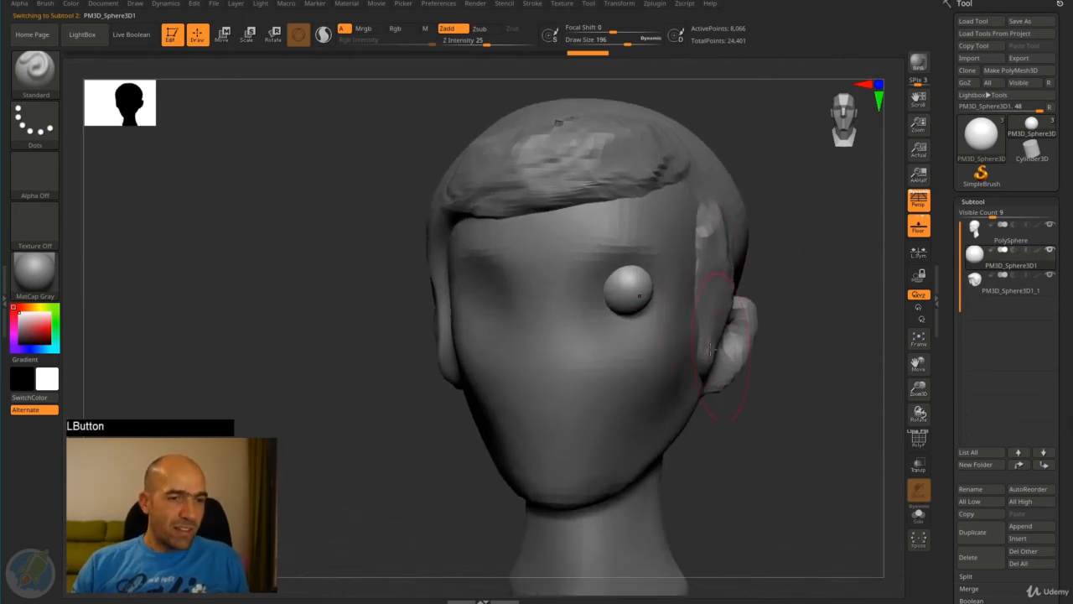
left_click(658, 379, "alt")
left_click_drag(786, 455, 846, 294, "alt")
left_click_drag(765, 342, 801, 351)
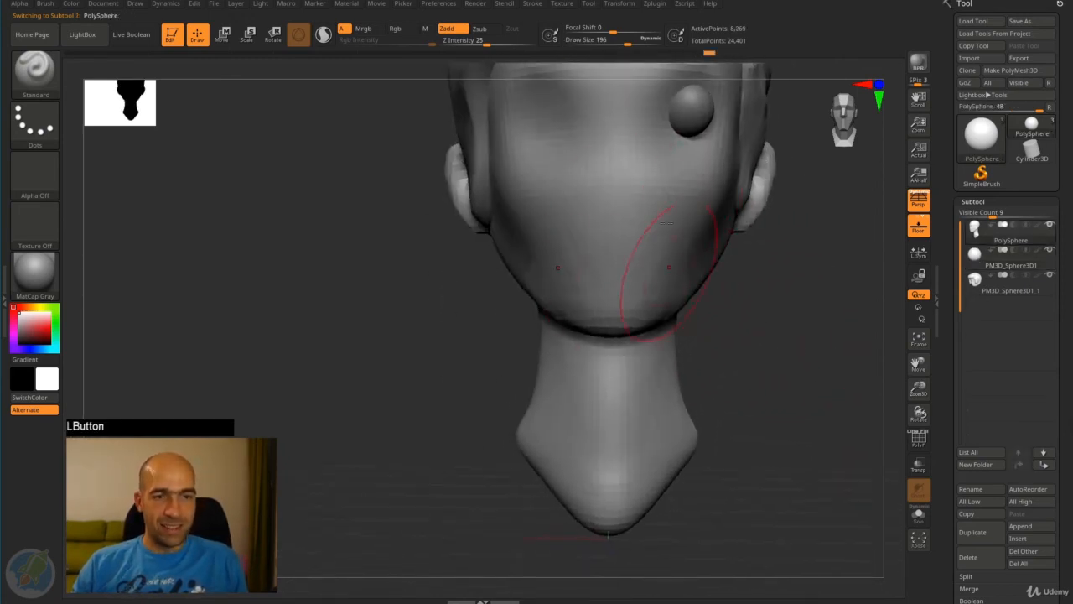
left_click_drag(788, 309, 740, 353, "alt")
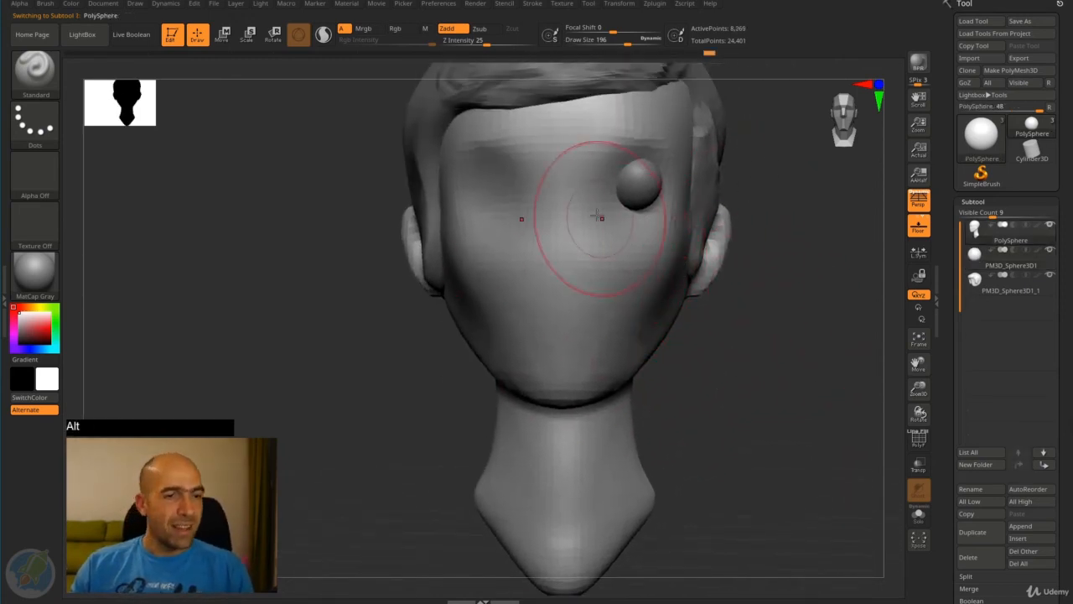
Decrease the brush draw size to 92 and enlarge it in increments to 216.
key("bracketleft")
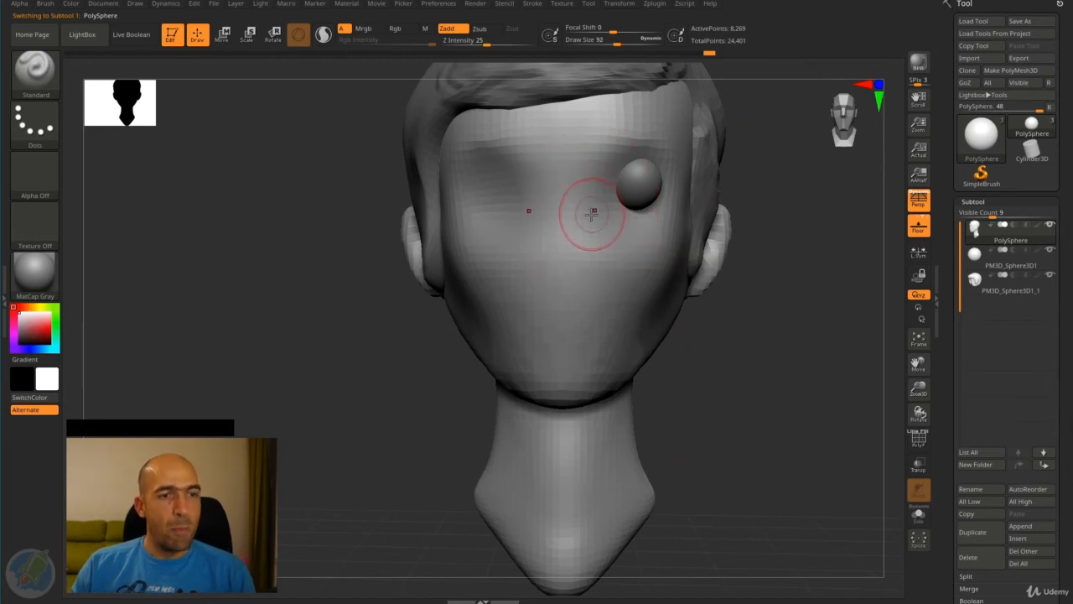
key("bracketright")
key("bracketright")
key("bracketright")
key("bracketright")
key("bracketright")
key("bracketright")
key("bracketright")
key("bracketright")
key("bracketright")
key("bracketright")
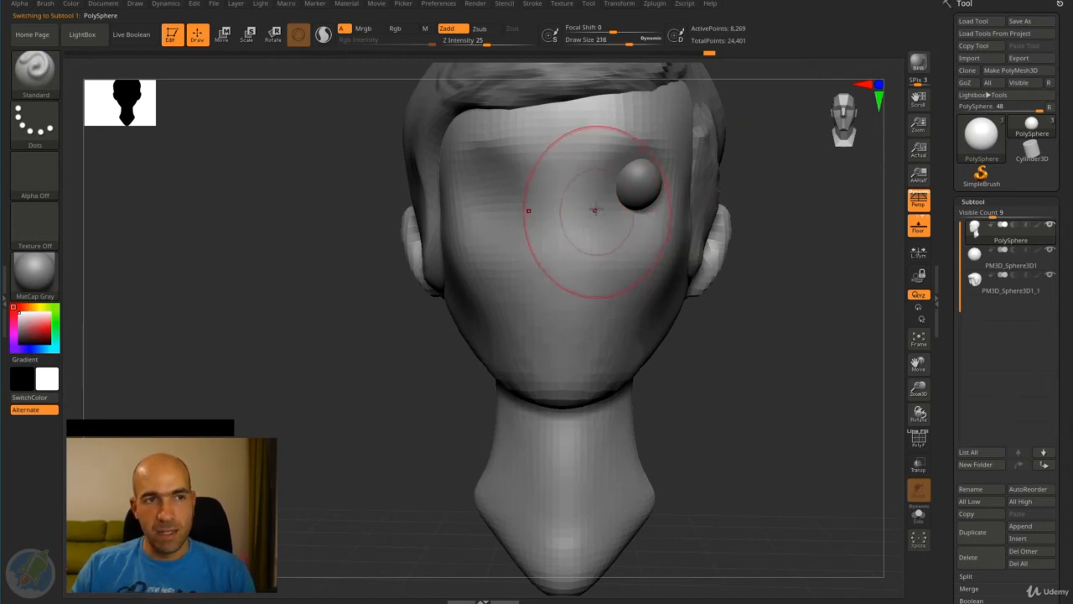
Reduce the draw size to about 105, and bring it down to about 80 from the quick brush settings at the cursor.
left_click(623, 41)
mouse_move(623, 42)
left_mouse_down()
mouse_move(602, 46)
mouse_move(616, 44)
left_mouse_up()
key("space")
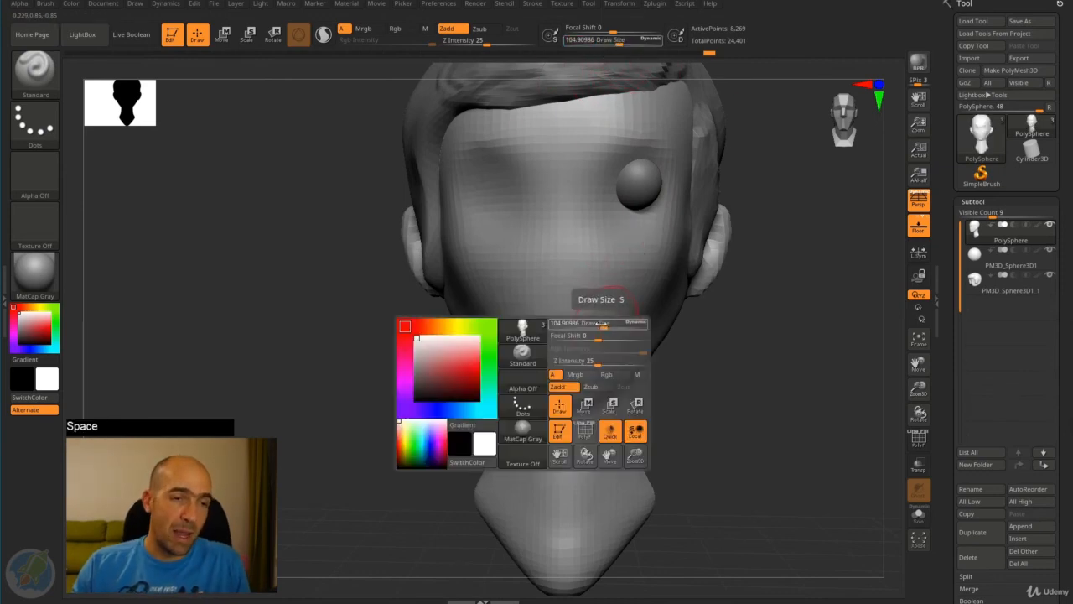
mouse_move(597, 322)
left_mouse_down()
mouse_move(580, 324)
mouse_move(601, 324)
left_mouse_up()
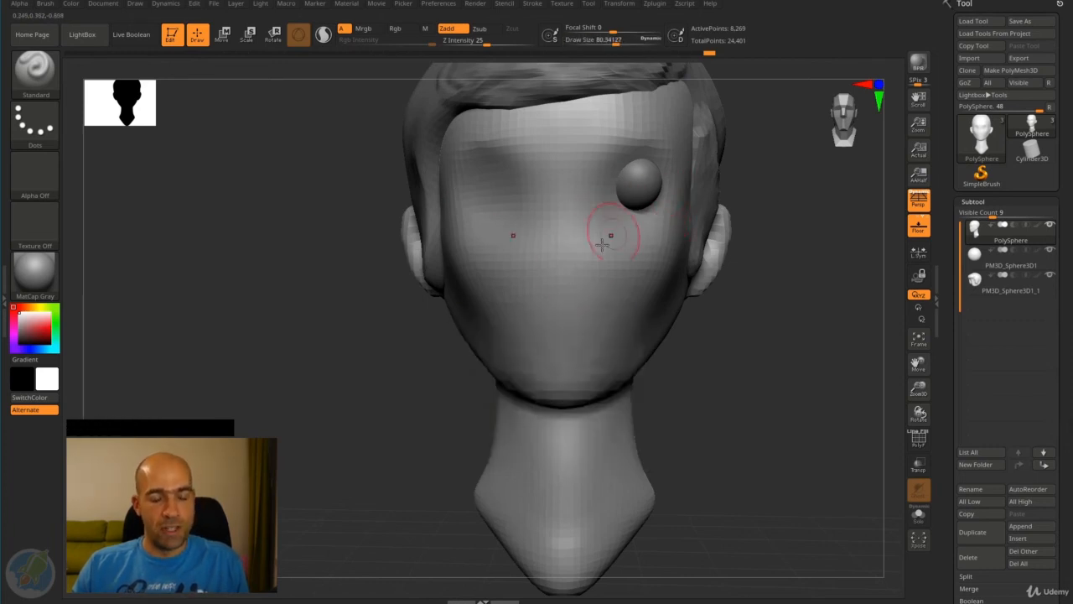
Build up a vertical nose ridge down the centre of the face with repeated Standard brush strokes.
mouse_move(592, 168)
left_mouse_down()
mouse_move(583, 280)
mouse_move(590, 186)
mouse_move(579, 272)
mouse_move(570, 251)
mouse_move(567, 270)
left_mouse_up()
left_click_drag(572, 174, 565, 264)
mouse_move(568, 174)
left_mouse_down()
mouse_move(564, 275)
mouse_move(579, 218)
mouse_move(583, 255)
left_mouse_up()
mouse_move(779, 295)
left_mouse_down()
mouse_move(728, 309)
mouse_move(818, 304)
left_mouse_up()
left_click_drag(573, 178, 572, 281)
left_click_drag(723, 295, 659, 290)
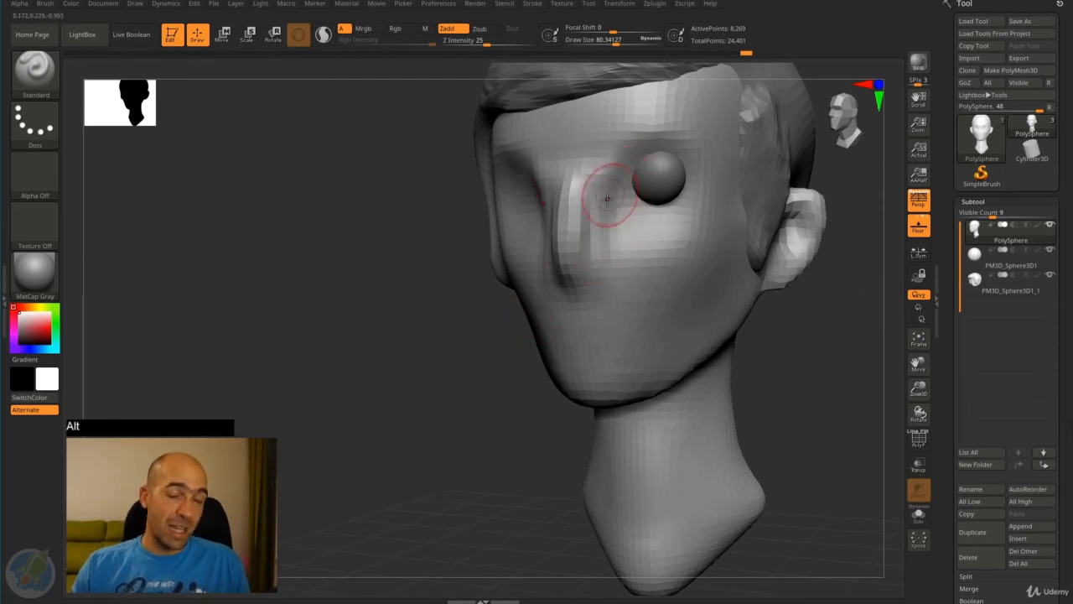
Carve the surface inward beside the nose and below the eye sphere with the Standard brush.
left_click_drag(608, 200, 599, 198, "alt")
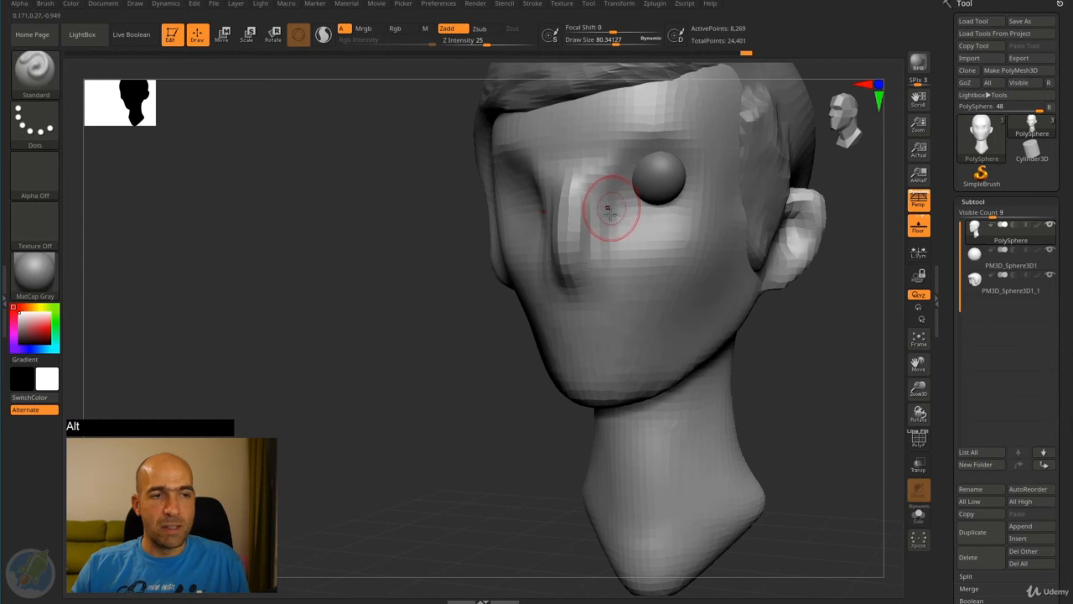
mouse_move(627, 180)
left_mouse_down("alt")
mouse_move(601, 263)
mouse_move(613, 243)
mouse_move(631, 245)
left_mouse_up("alt")
mouse_move(629, 208)
left_mouse_down("alt")
mouse_move(646, 230)
mouse_move(681, 195)
mouse_move(676, 233)
mouse_move(633, 262)
mouse_move(658, 257)
mouse_move(666, 233)
mouse_move(641, 258)
mouse_move(658, 231)
left_mouse_up("alt")
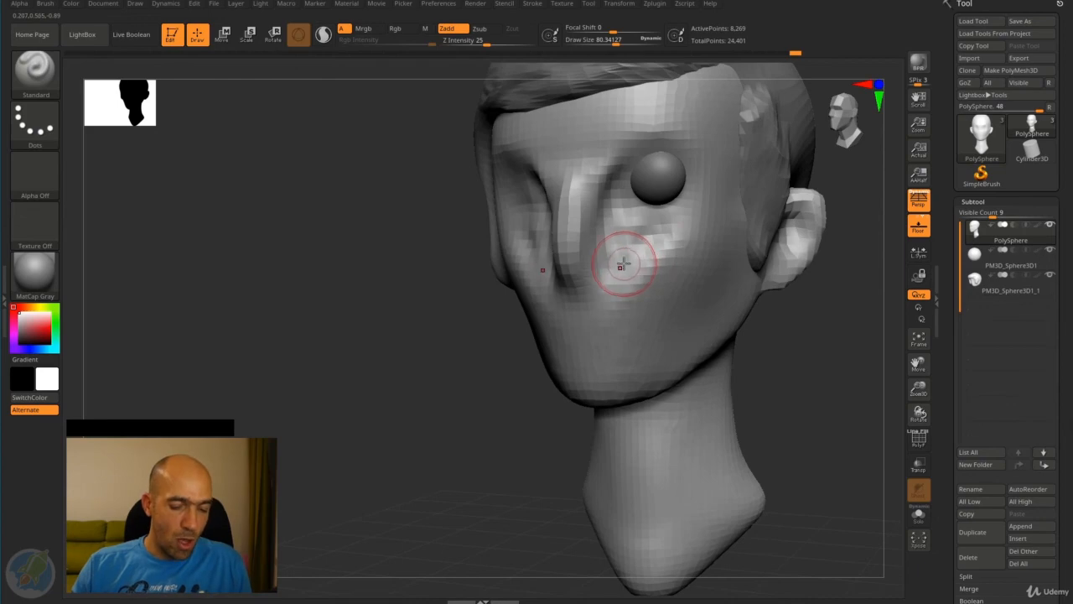
Choose the ClayTubes brush from the brushes starting with C and add volume to the tip of the nose.
key("b")
key("c")
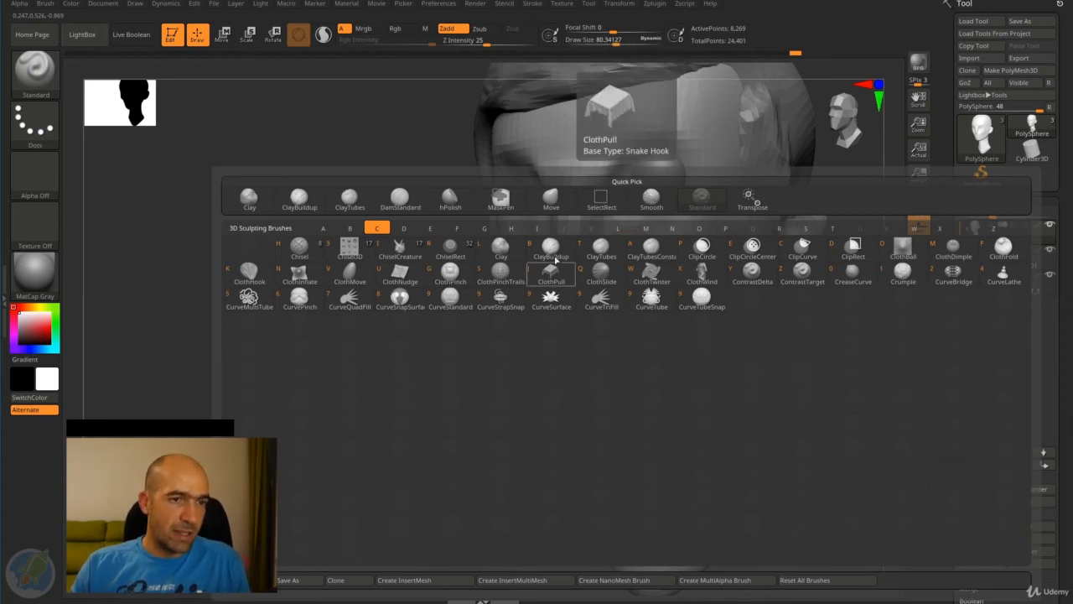
left_click(595, 258)
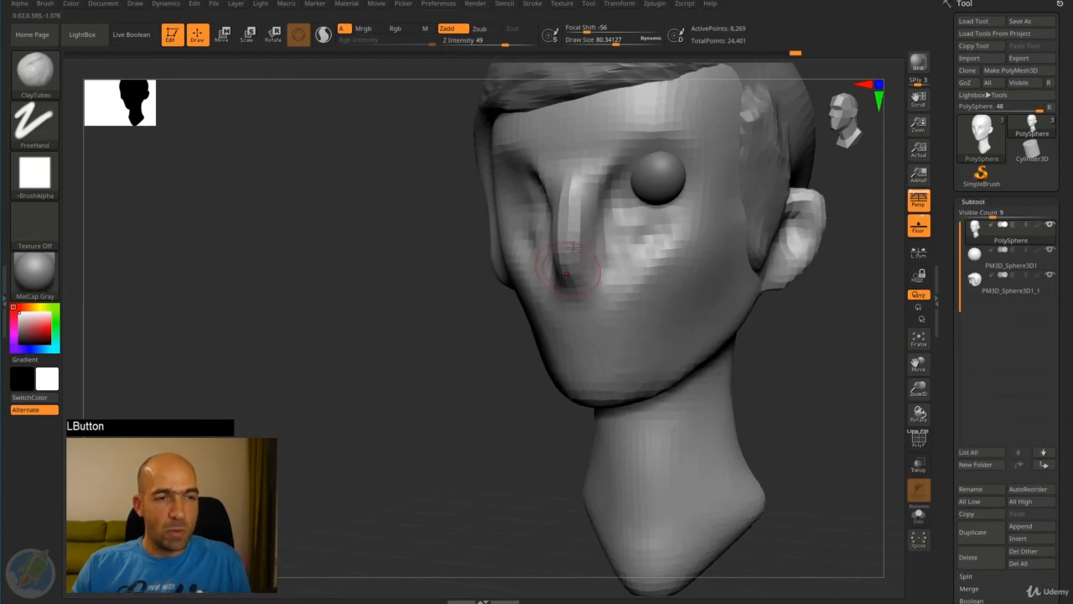
left_click_drag(567, 267, 571, 244)
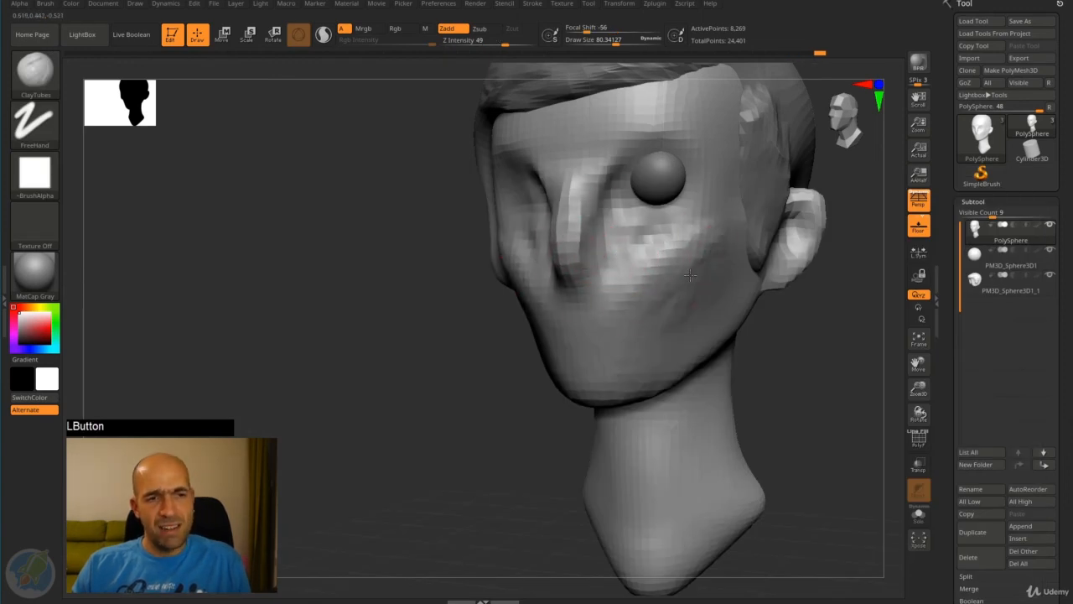
Add ClayTubes strokes along the cheek, jaw and chin, and smooth the cheek and jaw area.
left_click_drag(690, 275, 727, 250)
left_click_drag(665, 263, 698, 243)
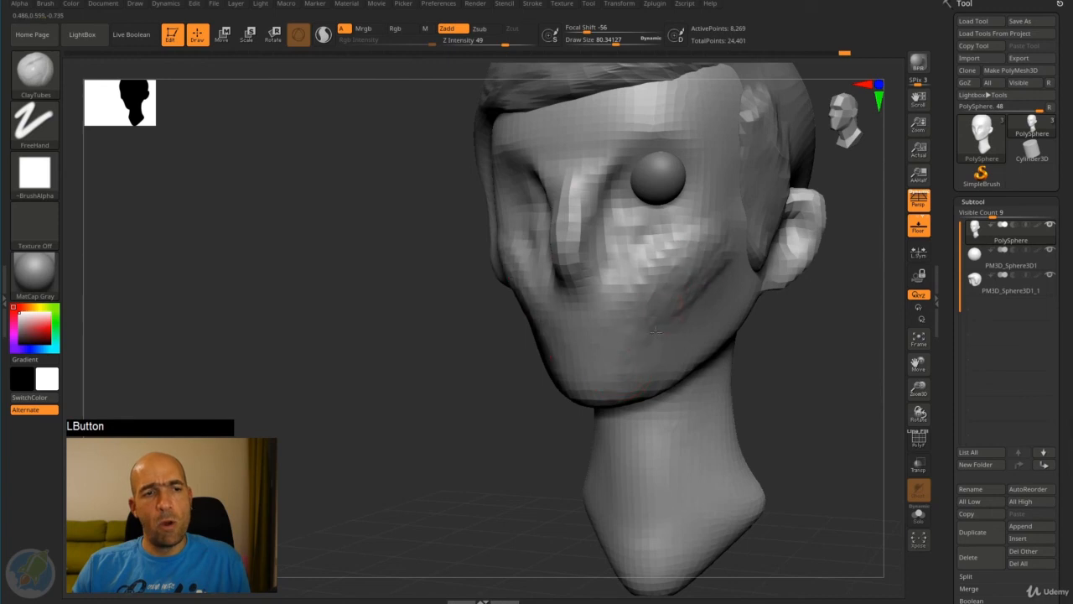
mouse_move(614, 378)
left_mouse_down()
mouse_move(589, 378)
mouse_move(617, 376)
left_mouse_up()
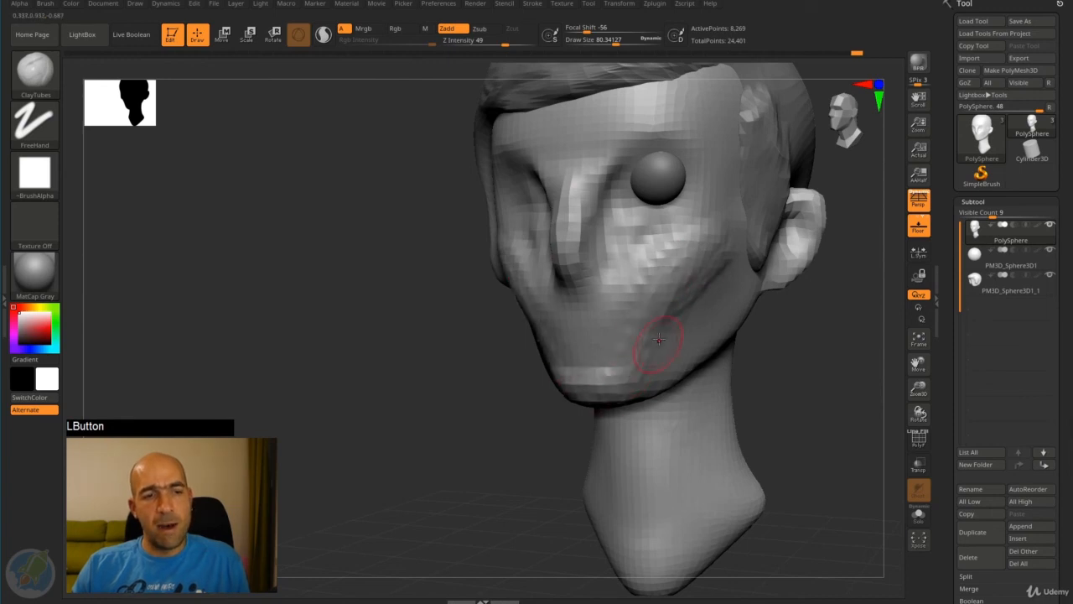
left_click_drag(659, 339, 645, 374)
mouse_move(690, 300)
left_mouse_down("shift")
mouse_move(660, 283)
mouse_move(675, 265)
mouse_move(672, 327)
mouse_move(591, 382)
mouse_move(638, 362)
left_mouse_up("shift")
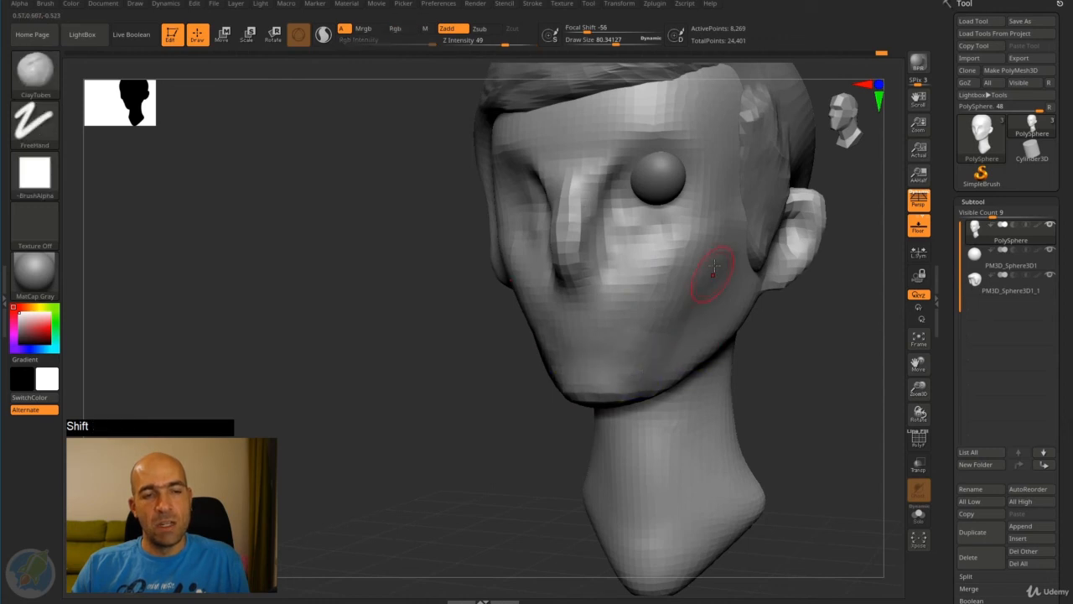
Append a new sphere subtool and isolate it as the active one by hiding the head, eye and hair.
mouse_move(772, 384)
left_mouse_down()
mouse_move(791, 326)
mouse_move(769, 338)
mouse_move(755, 381)
left_mouse_up()
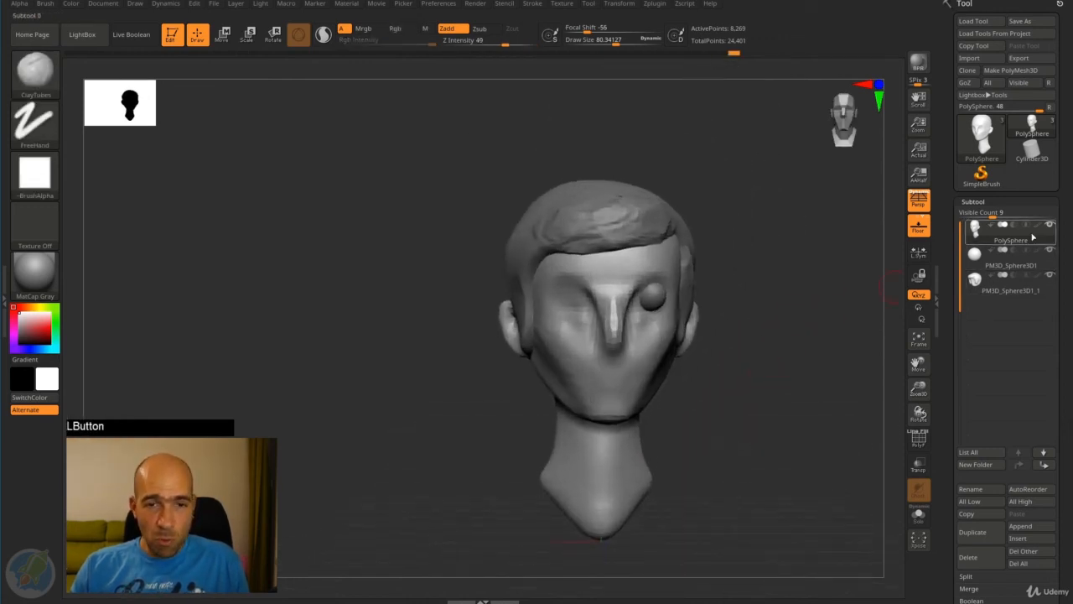
left_click(1020, 526)
left_click(668, 379)
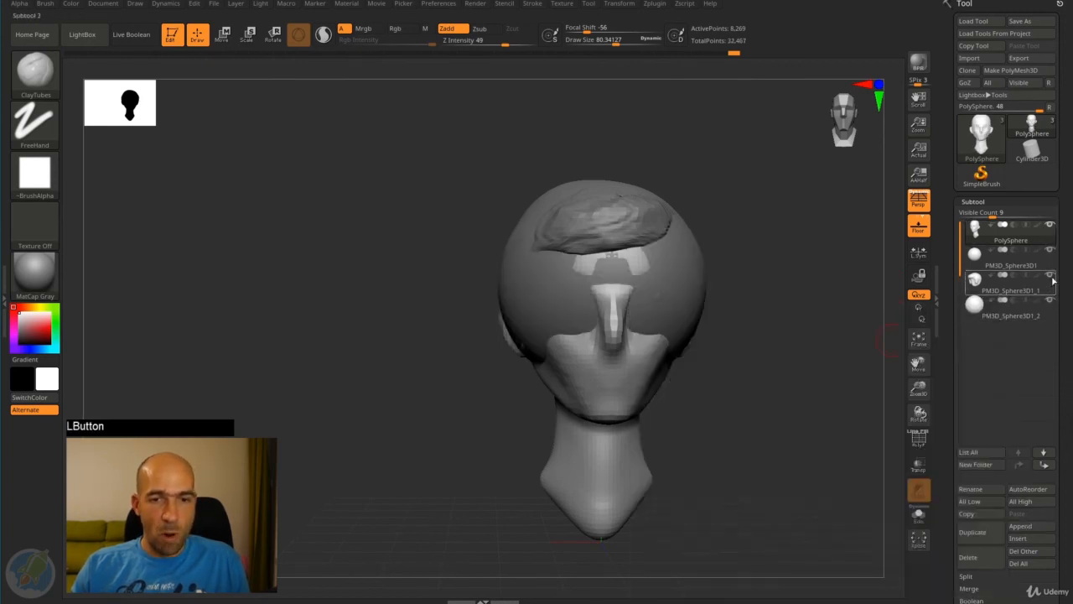
left_click(1050, 227)
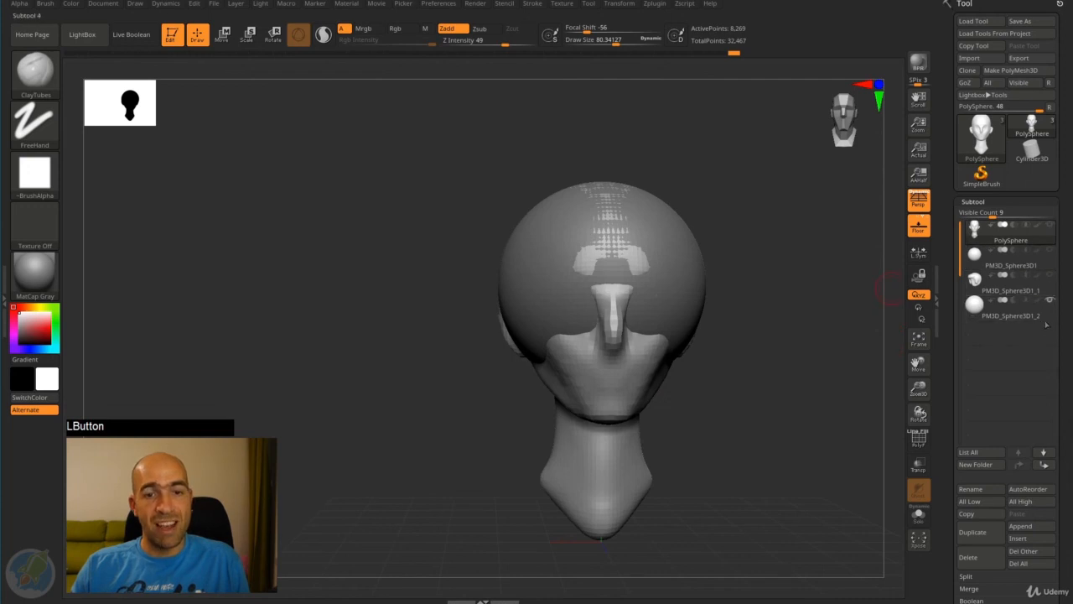
left_click(1009, 305)
Build up diagonal ClayTubes strokes across the front of the new sphere.
left_click_drag(781, 343, 684, 342)
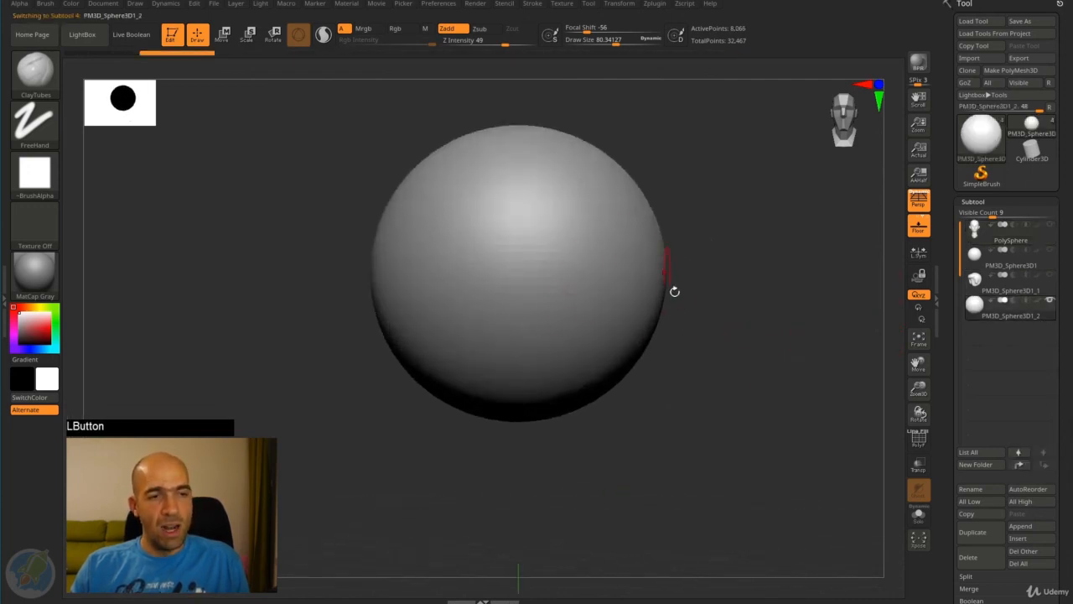
left_click_drag(674, 291, 723, 334, "alt")
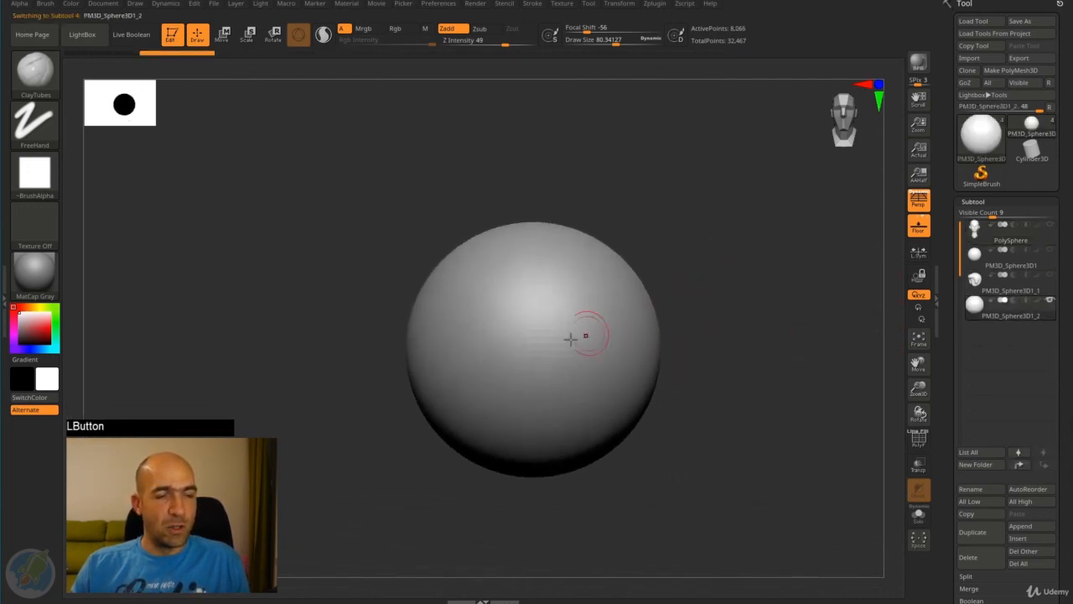
left_click_drag(571, 338, 559, 353)
mouse_move(525, 386)
left_mouse_down()
mouse_move(539, 384)
mouse_move(527, 375)
mouse_move(547, 334)
mouse_move(501, 387)
mouse_move(499, 374)
mouse_move(552, 321)
mouse_move(503, 412)
mouse_move(613, 336)
mouse_move(618, 260)
mouse_move(566, 279)
left_mouse_up()
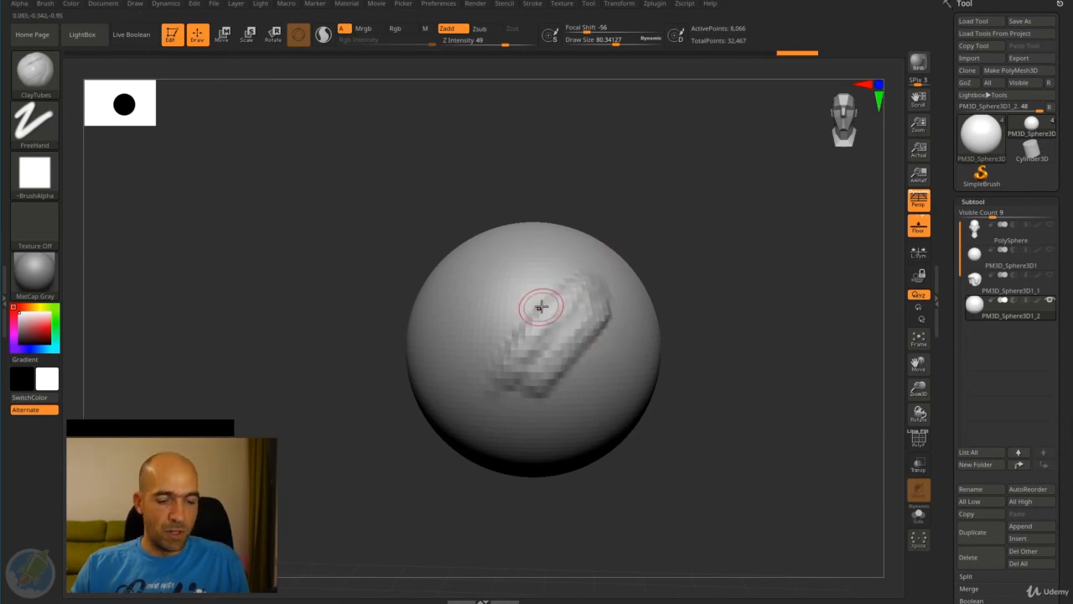
Switch to the Standard brush and add diagonal strokes beside and over the raised area on the front of the sphere.
key("b")
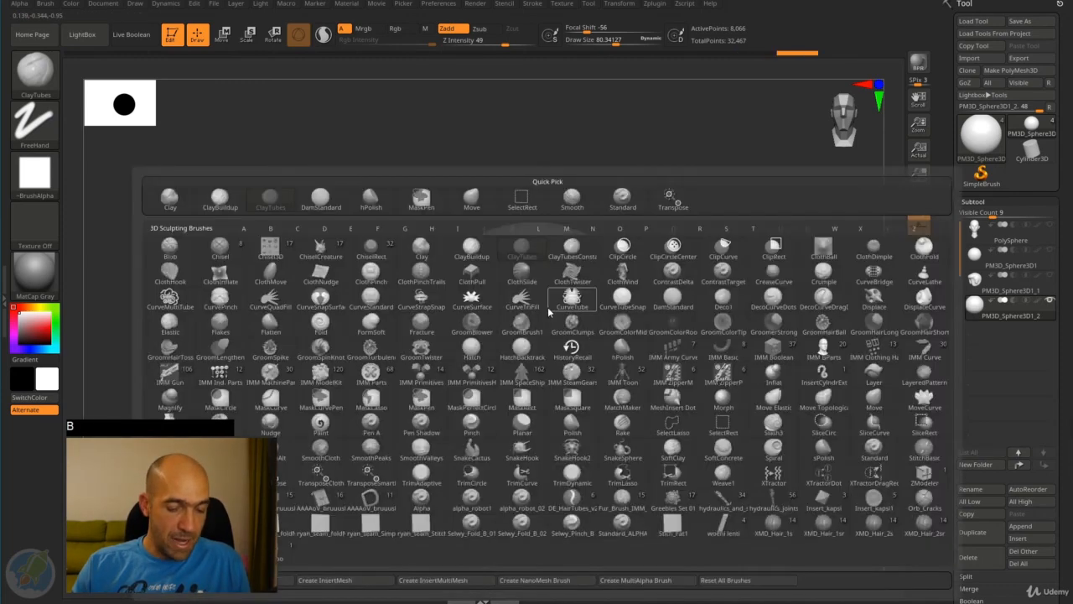
key("s")
mouse_move(558, 291)
left_mouse_down()
mouse_move(503, 277)
mouse_move(519, 340)
mouse_move(502, 335)
left_mouse_up()
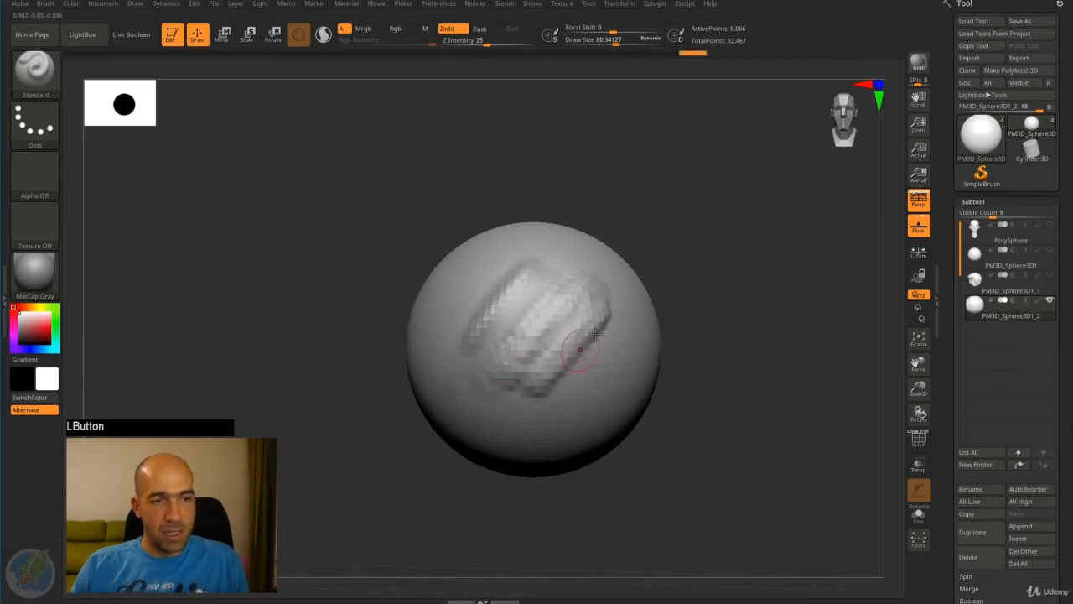
left_click_drag(589, 313, 521, 411)
left_click_drag(635, 325, 578, 411)
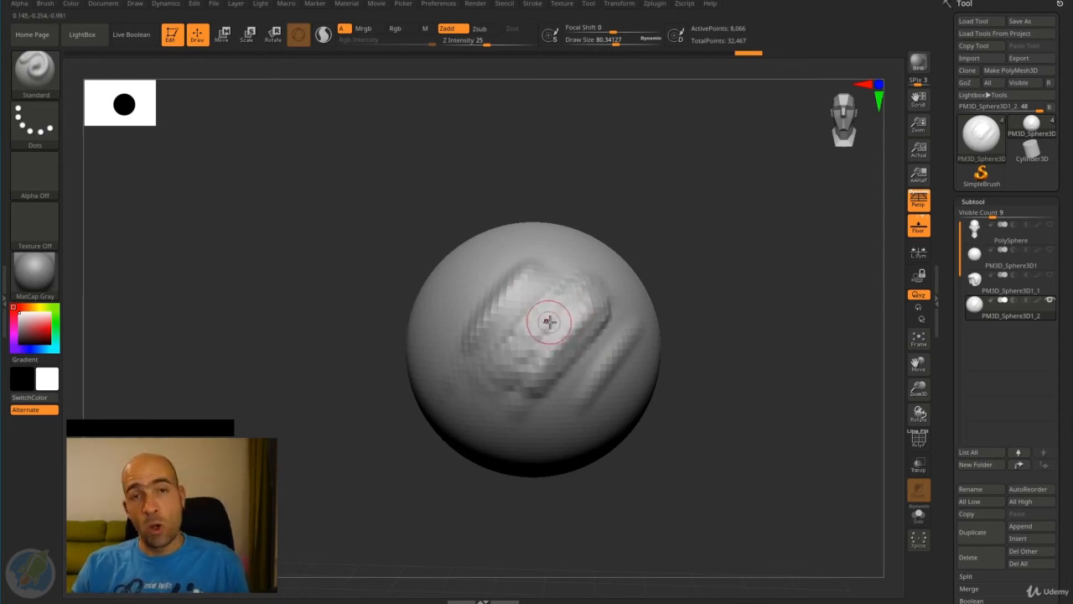
Choose the hPolish brush, enlarge the draw size to about 196, and flatten the raised strokes on the sphere.
key("b")
key("h")
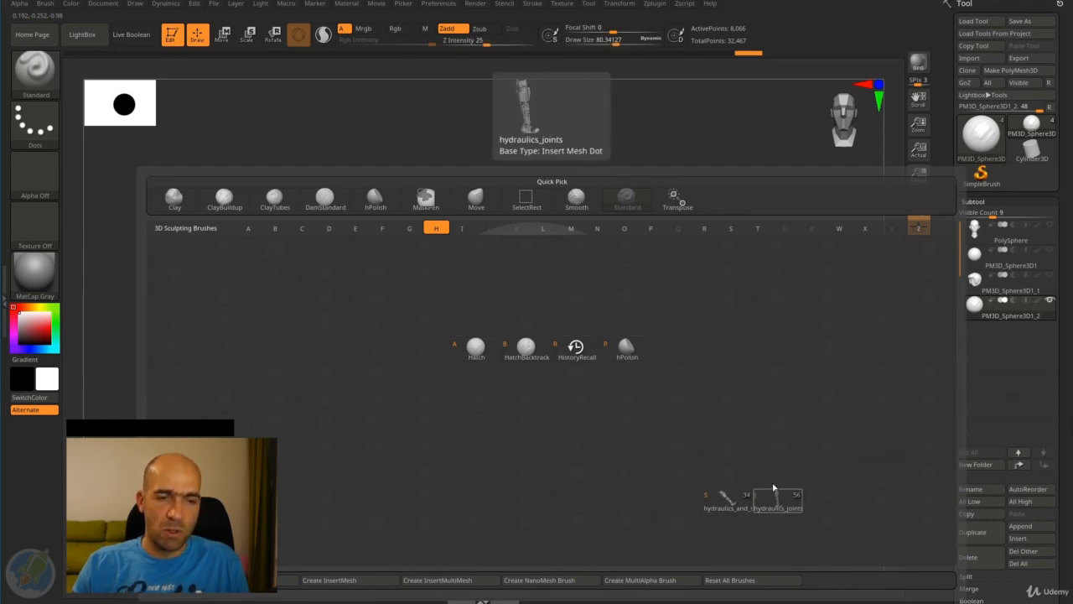
left_click(628, 349)
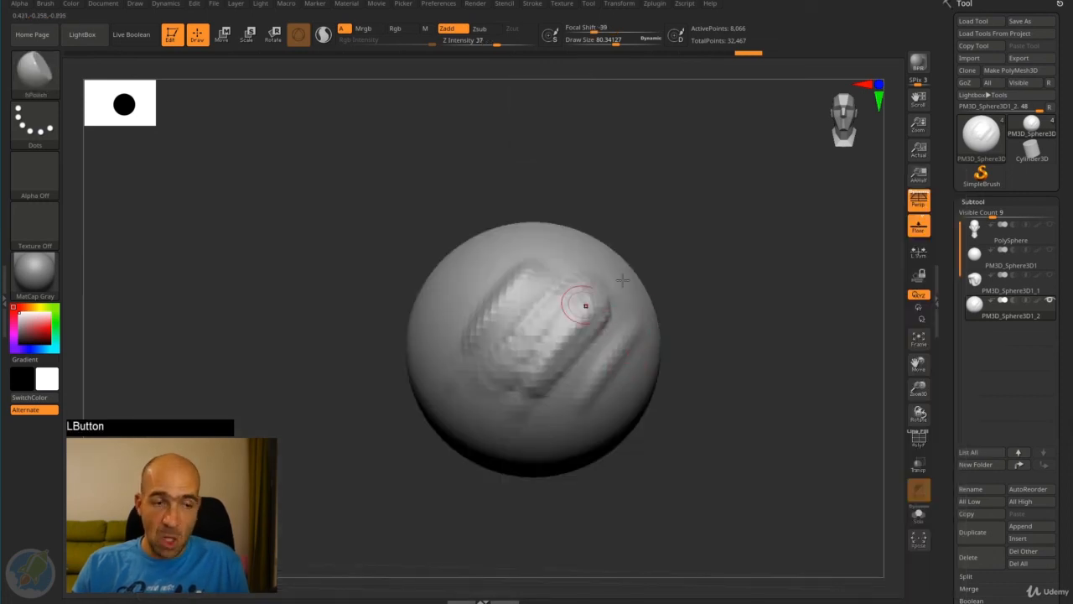
left_click_drag(586, 305, 516, 370)
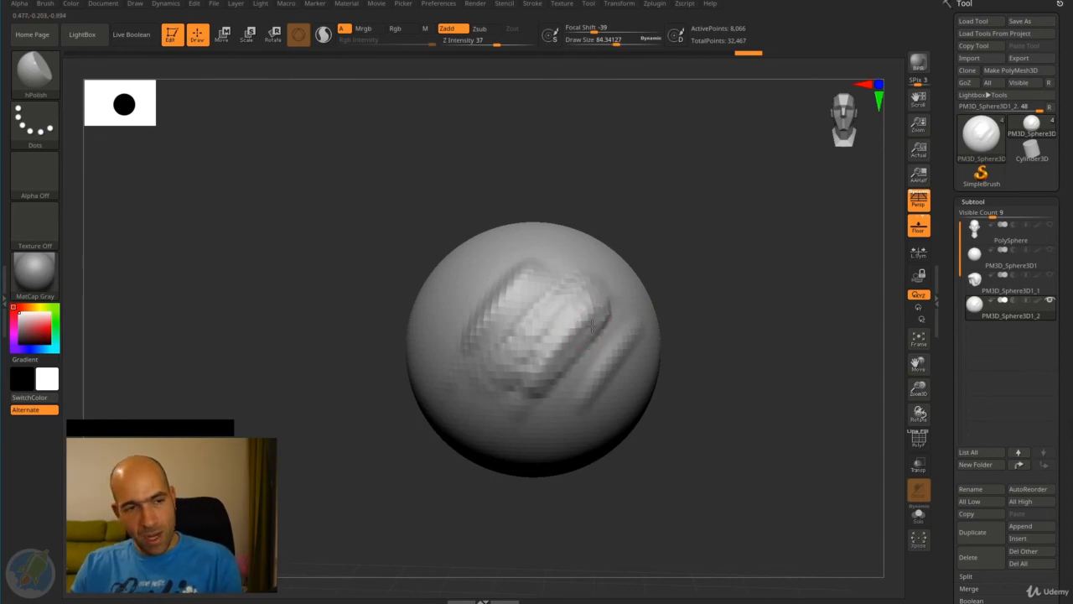
key("bracketright")
key("bracketright")
mouse_move(512, 349)
left_mouse_down()
mouse_move(525, 371)
mouse_move(519, 317)
left_mouse_up()
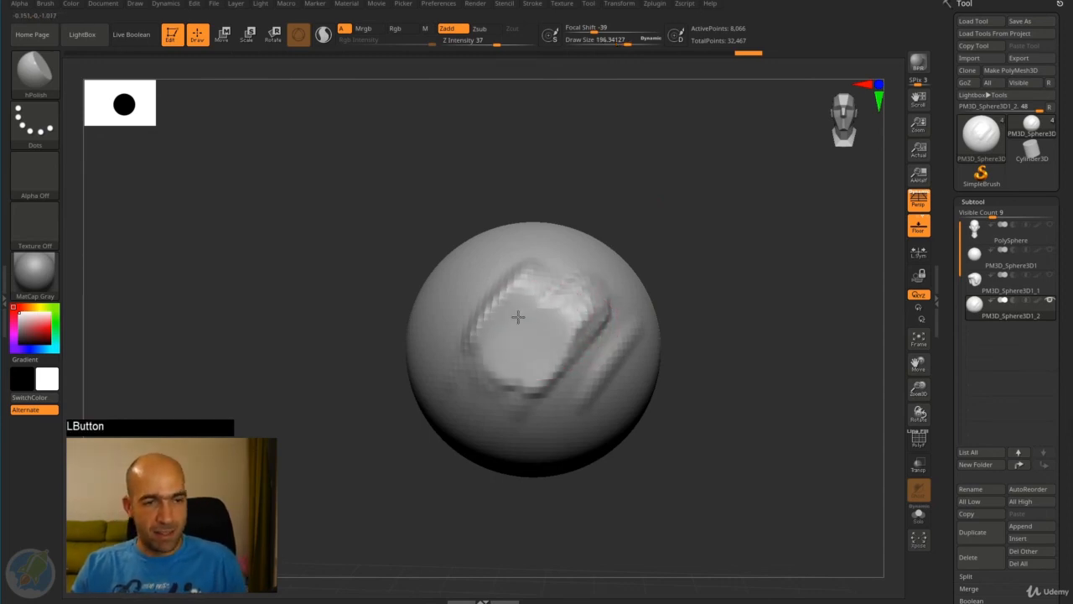
Show the PolySphere head, make it the active subtool, and hide the test sphere.
left_click(1052, 225)
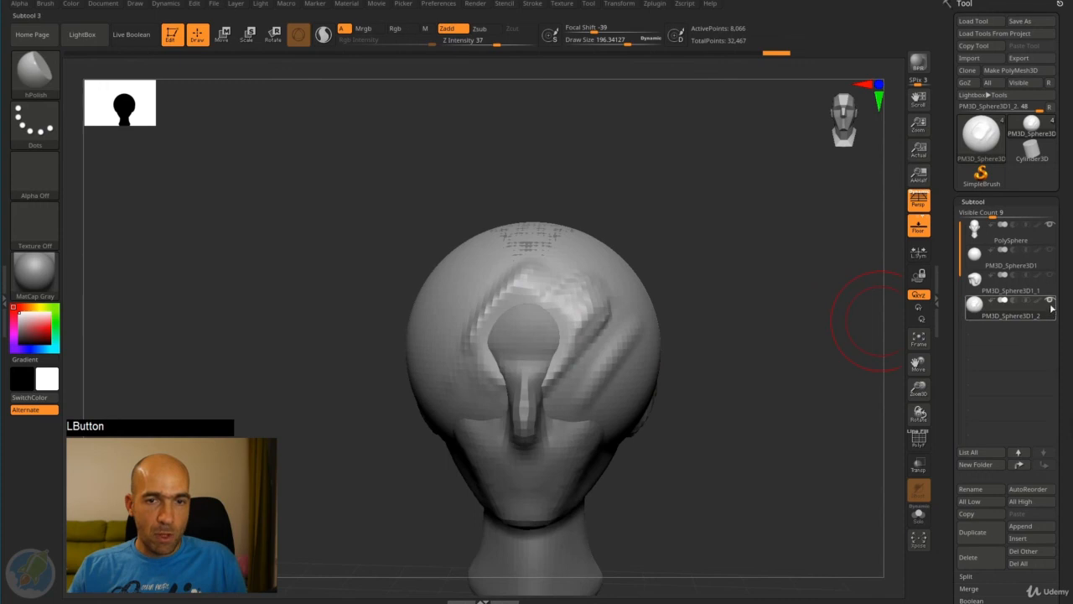
left_click(1048, 239)
left_click_drag(777, 378, 756, 323)
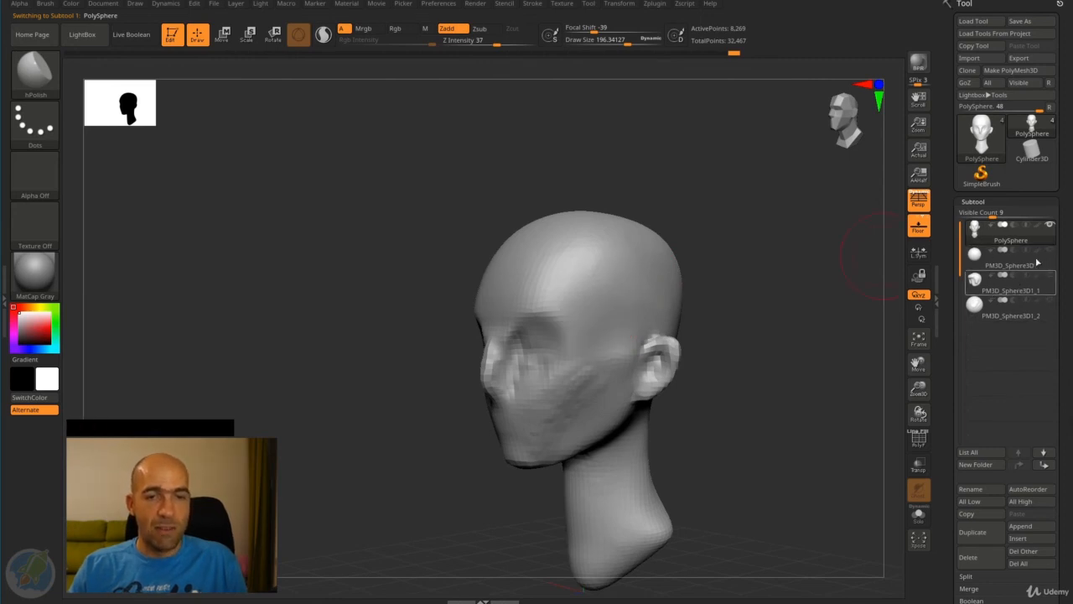
Turn on the visibility of the eye, hair and test sphere subtools, and hide all three again.
left_click(1053, 231)
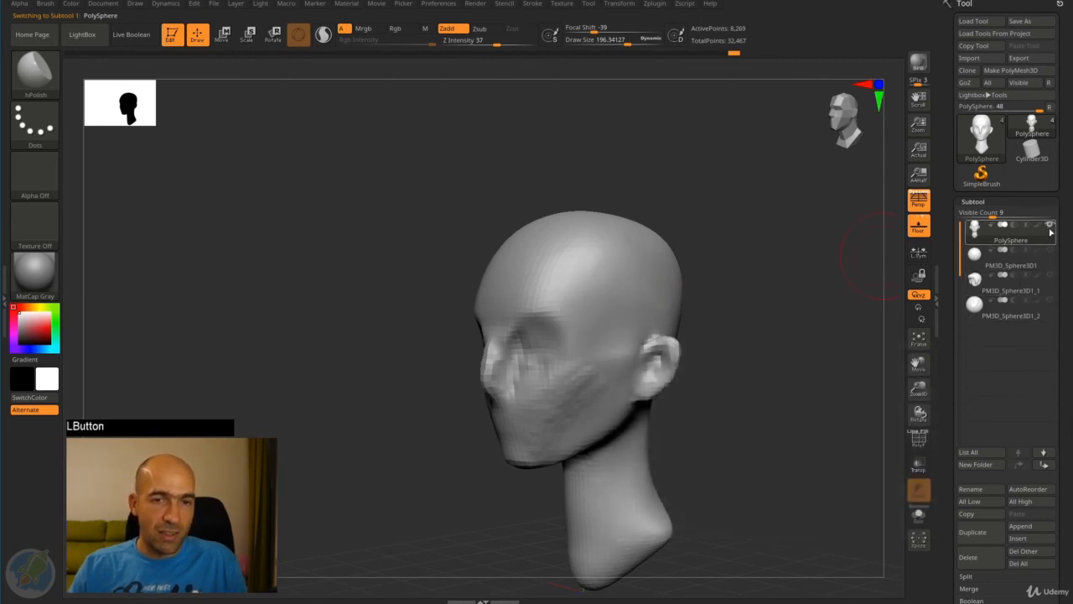
left_click(1051, 253)
left_click(1051, 277)
left_click(1050, 303)
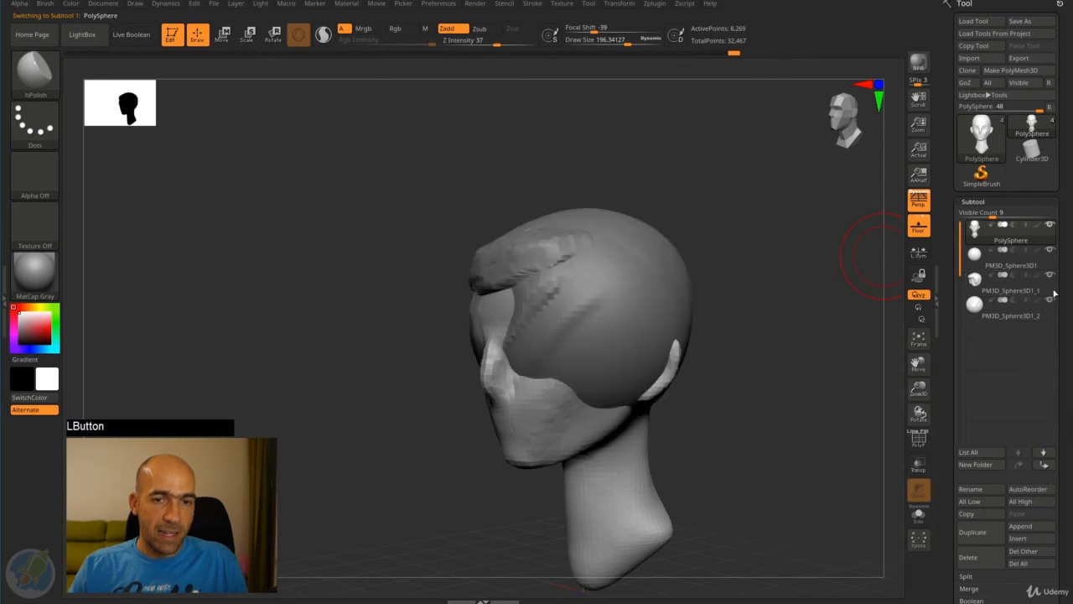
left_click(1050, 278)
left_click(1051, 302)
left_click(1052, 251)
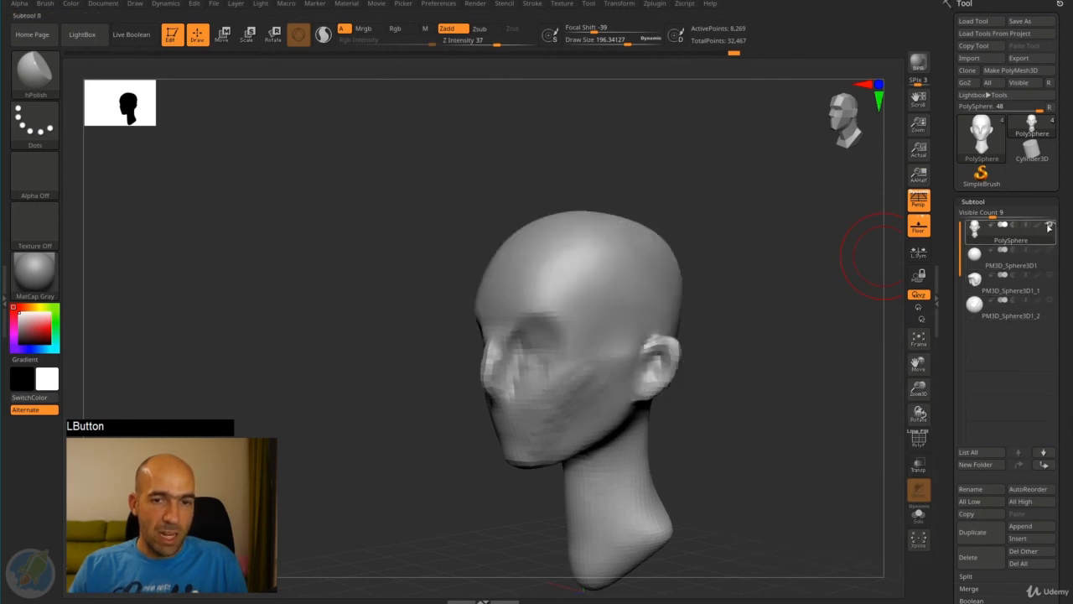
Display the eye, hair and test sphere around the head once more, and return to the head alone.
mouse_move(1051, 226)
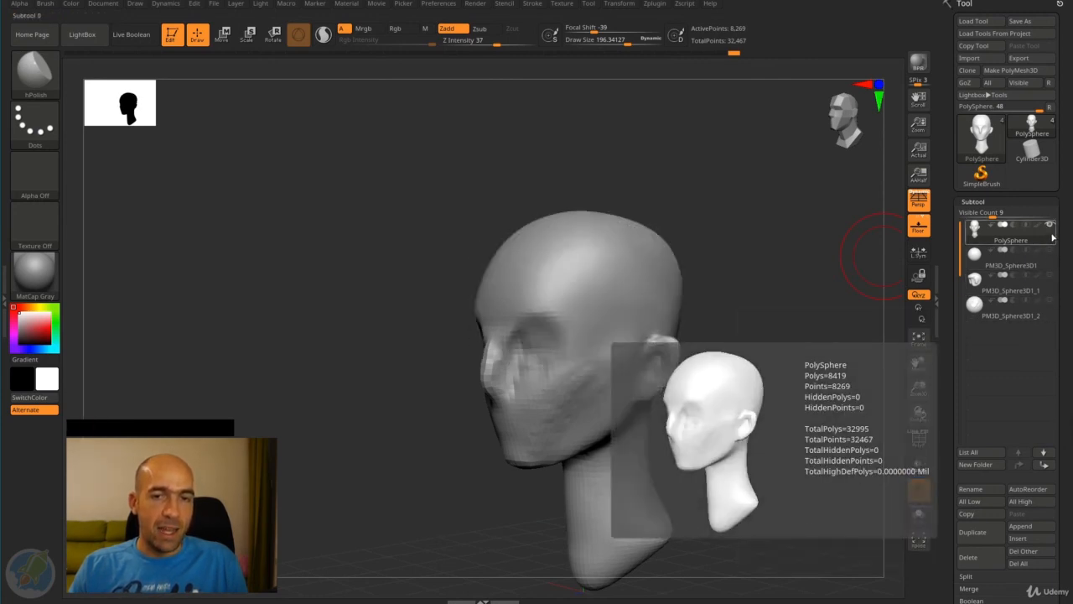
left_click(1050, 251)
left_click(1050, 277)
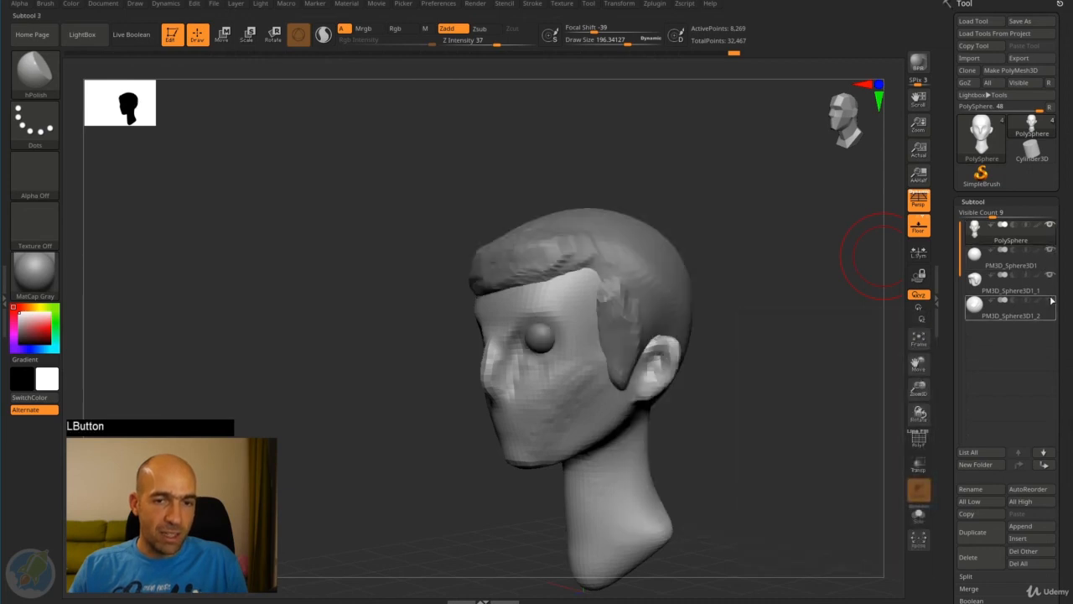
left_click_drag(847, 312, 779, 318)
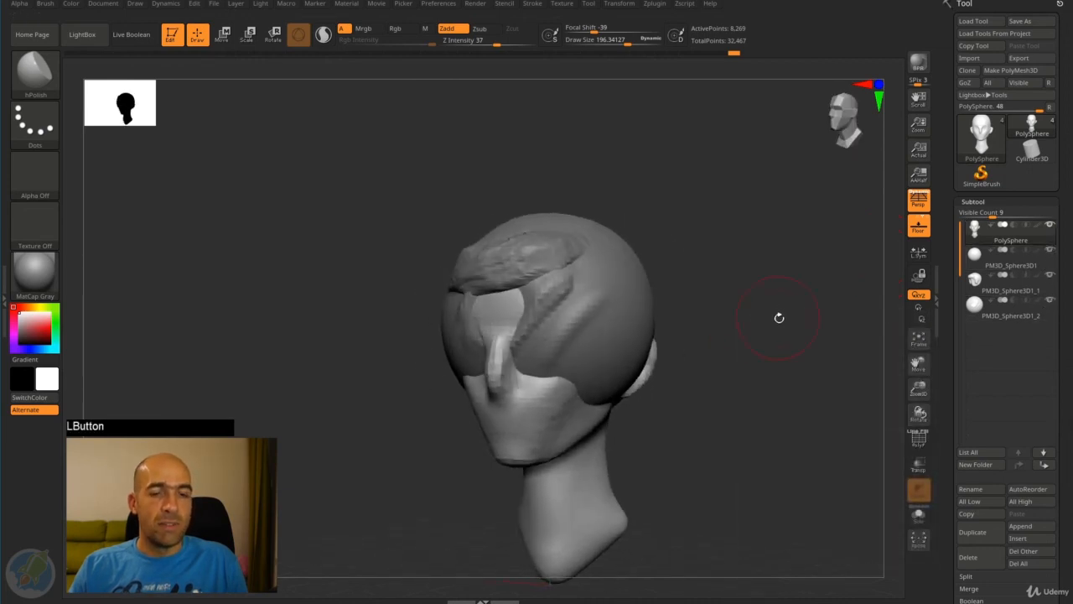
left_click(1051, 251)
left_click(1051, 276)
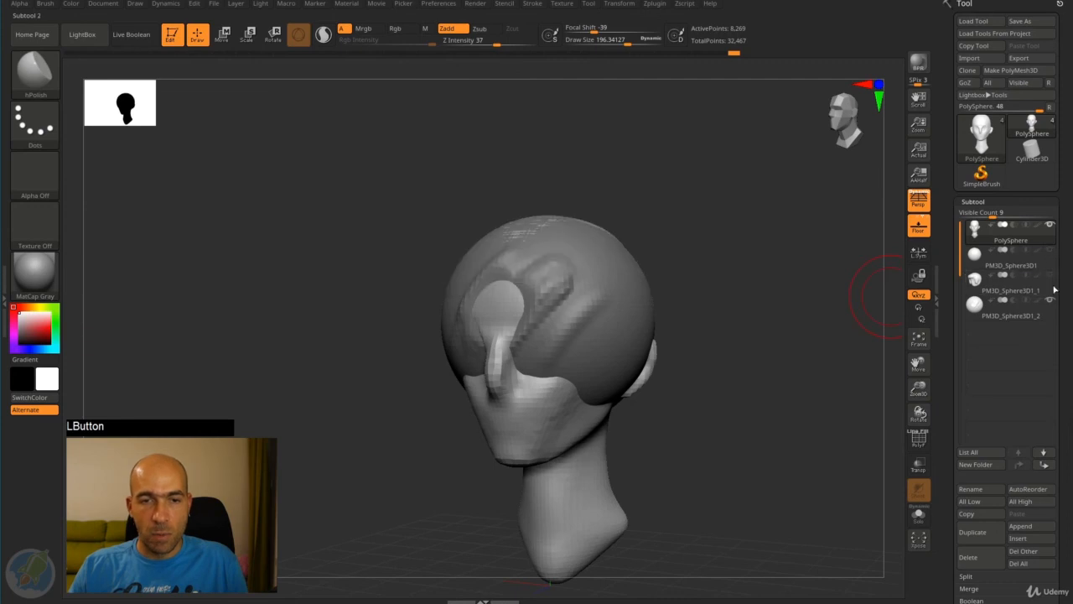
left_click(1050, 301)
Flatten the temple, cheek and jaw into clear planes on the head with hPolish strokes.
left_click_drag(720, 314, 611, 300)
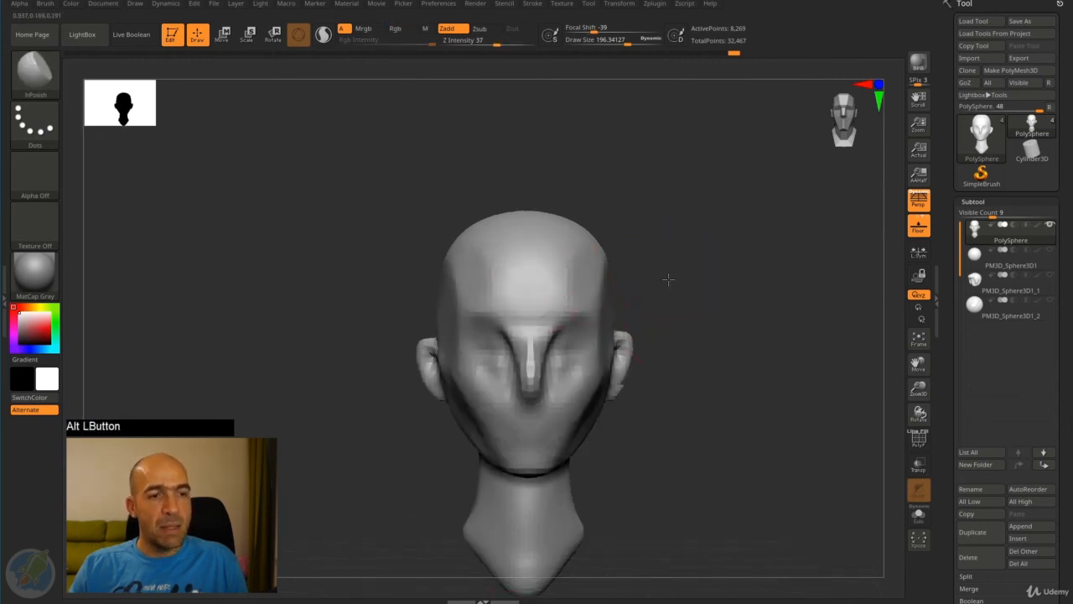
left_click_drag(669, 280, 565, 276)
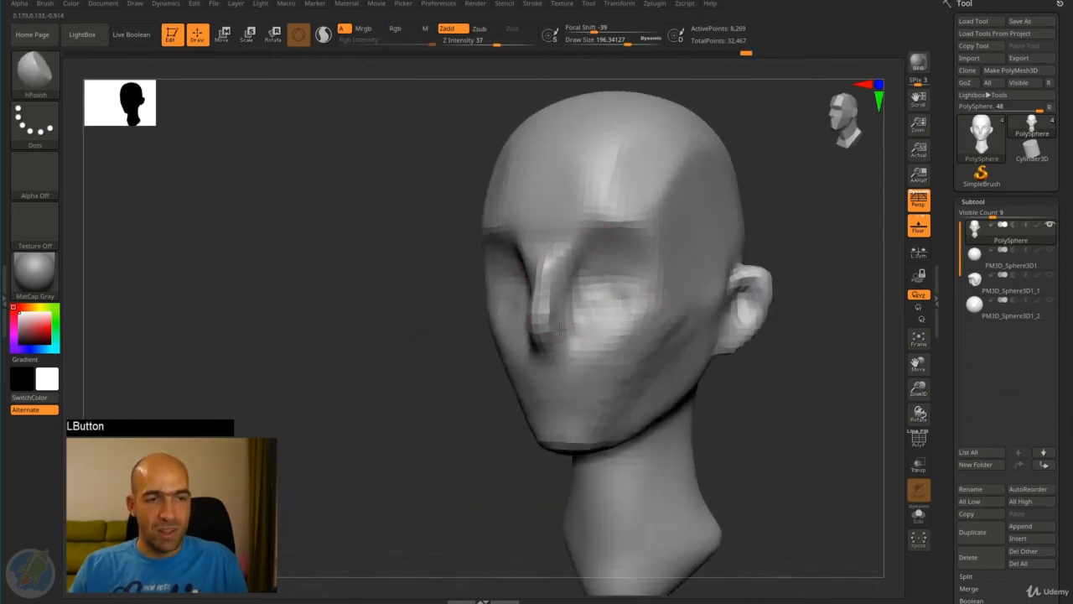
mouse_move(560, 329)
left_mouse_down()
mouse_move(576, 341)
mouse_move(613, 288)
mouse_move(620, 337)
left_mouse_up()
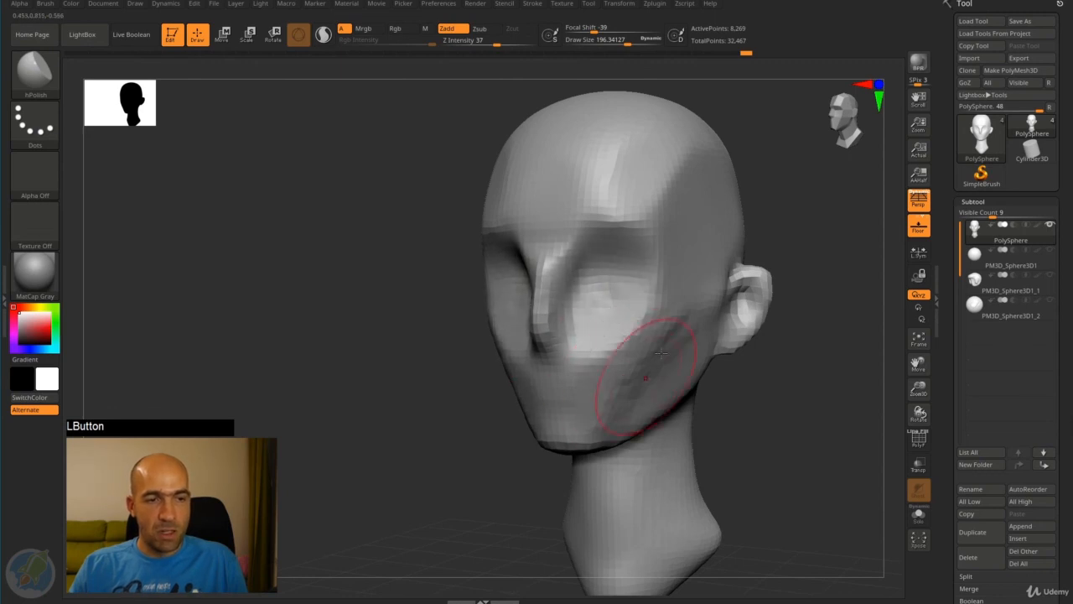
left_click_drag(759, 417, 745, 453)
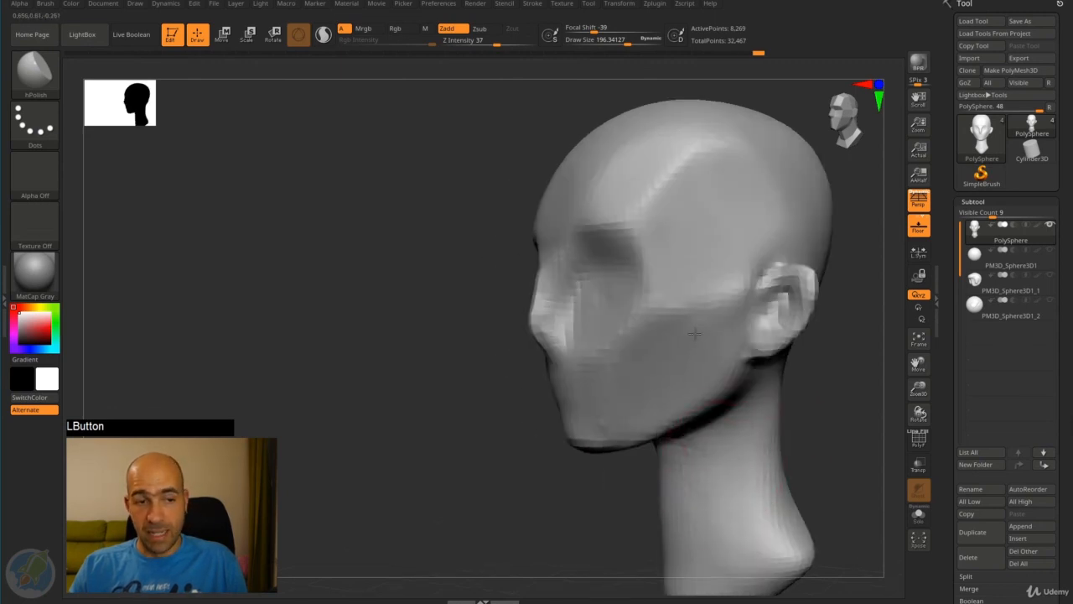
left_click_drag(840, 267, 883, 281)
left_click_drag(462, 357, 382, 336)
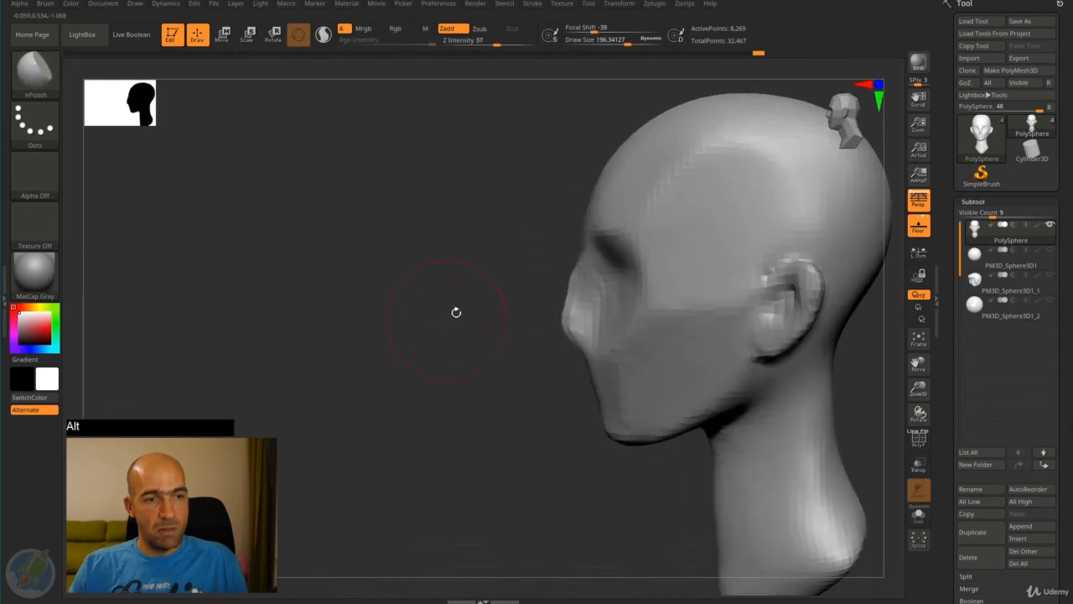
Switch to the Move brush and reshape the nose and the middle of the face.
left_click_drag(456, 311, 506, 247, "alt")
key("4")
left_click_drag(467, 339, 454, 377, "alt")
left_click_drag(509, 291, 522, 297)
mouse_move(517, 350)
left_mouse_down()
mouse_move(509, 353)
mouse_move(547, 392)
left_mouse_up()
left_click_drag(453, 385, 541, 379)
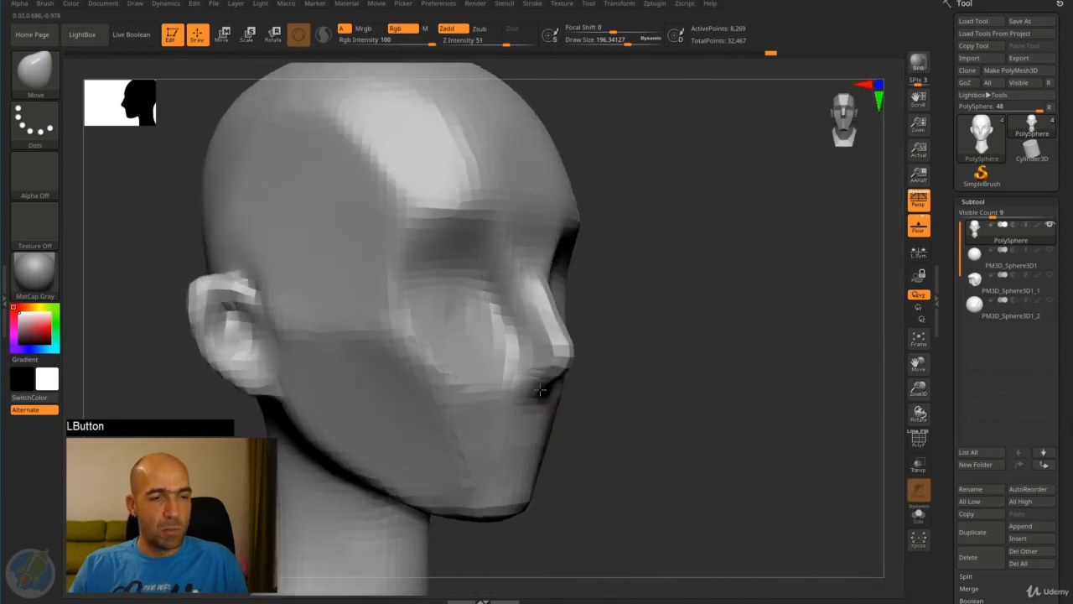
mouse_move(621, 370)
left_mouse_down()
mouse_move(721, 388)
mouse_move(697, 374)
mouse_move(614, 366)
left_mouse_up()
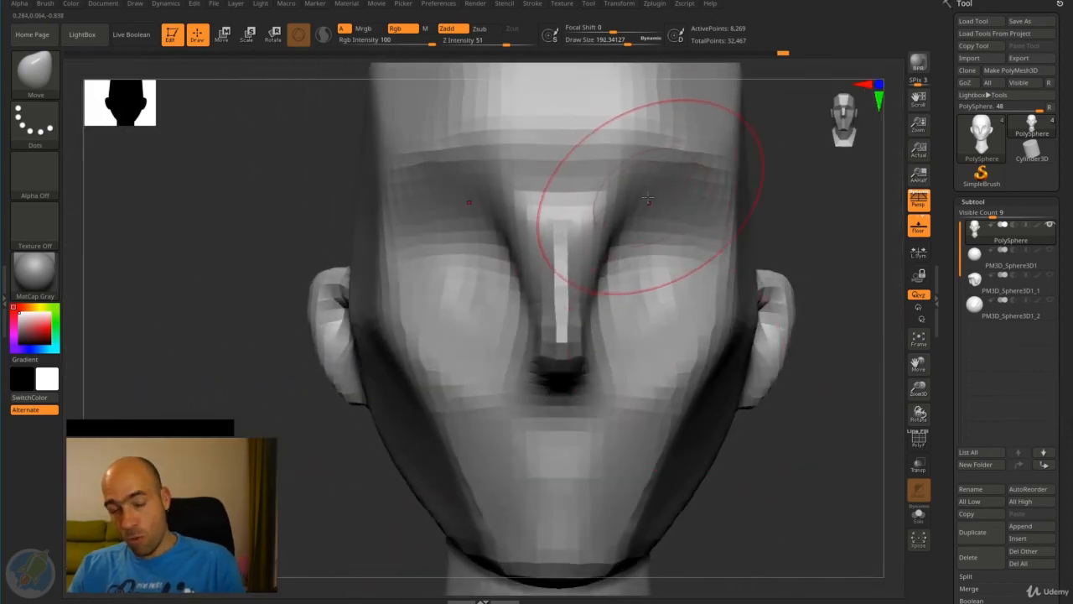
Reduce the draw size to about 128 and adjust the inner brow and nose area with the Move brush.
key("bracketleft")
key("bracketleft")
key("bracketleft")
key("bracketleft")
mouse_move(611, 221)
left_mouse_down()
mouse_move(591, 208)
mouse_move(619, 171)
left_mouse_up()
left_click_drag(612, 236, 615, 241)
mouse_move(821, 279)
left_mouse_down("alt")
mouse_move(793, 243)
mouse_move(664, 240)
left_mouse_up("alt")
mouse_move(460, 280)
left_mouse_down("shift")
mouse_move(444, 283)
mouse_move(448, 270)
mouse_move(512, 285)
mouse_move(744, 293)
mouse_move(707, 294)
mouse_move(730, 297)
mouse_move(738, 343)
left_mouse_up("shift")
left_click_drag(582, 339, 578, 348)
left_click_drag(713, 400, 701, 352, "alt")
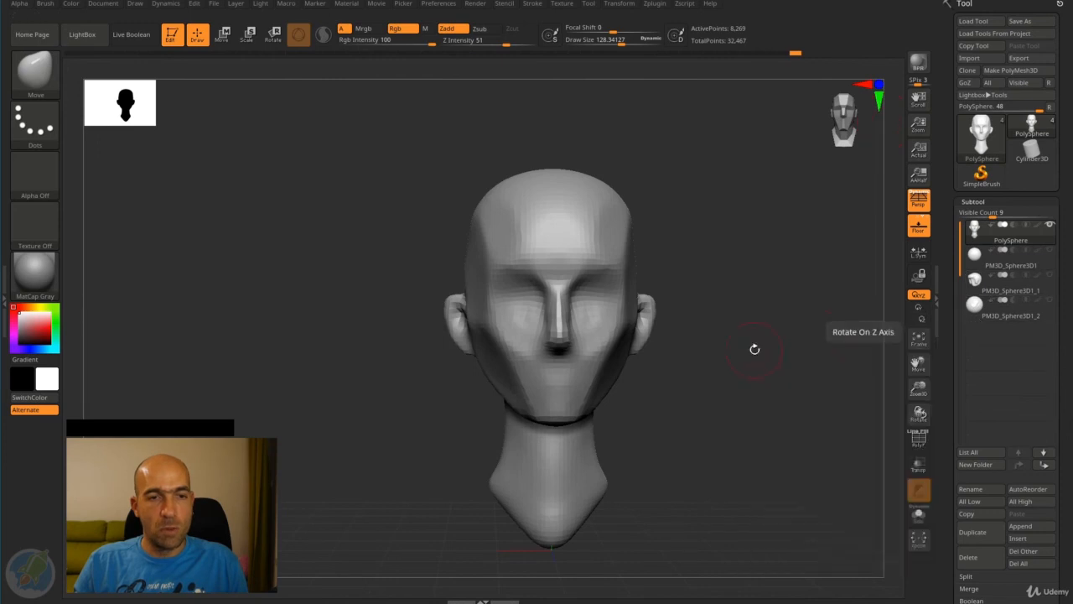
left_click_drag(751, 352, 653, 273, "alt")
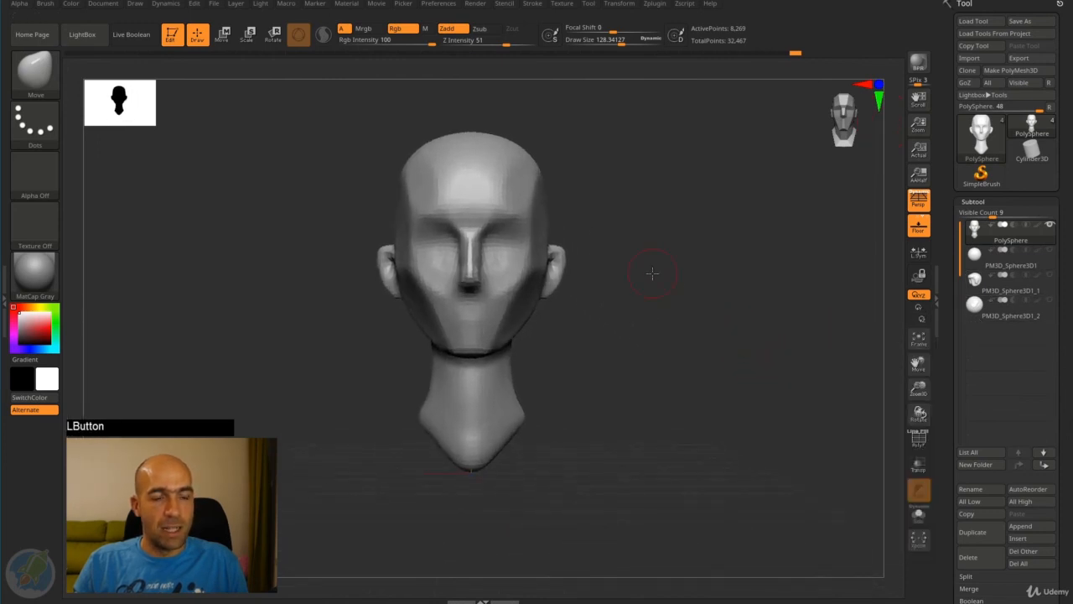